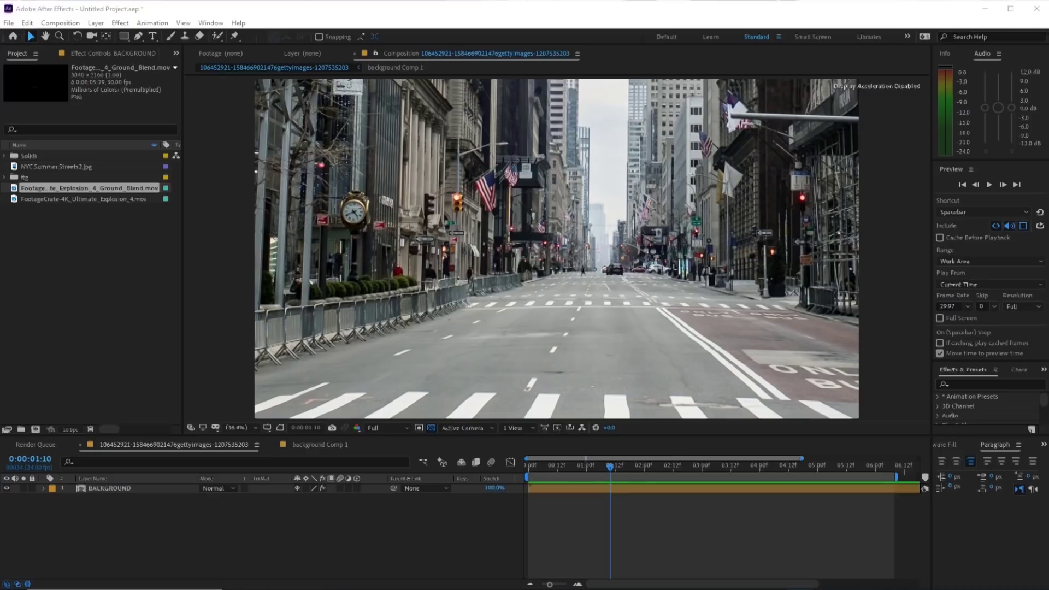
Add the Ultimate Explosion 4 clip and its Ground Blend clip to the street composition above the BACKGROUND layer
left_click(87, 198)
key("ctrl+slash")
left_click_drag(76, 190, 617, 334)
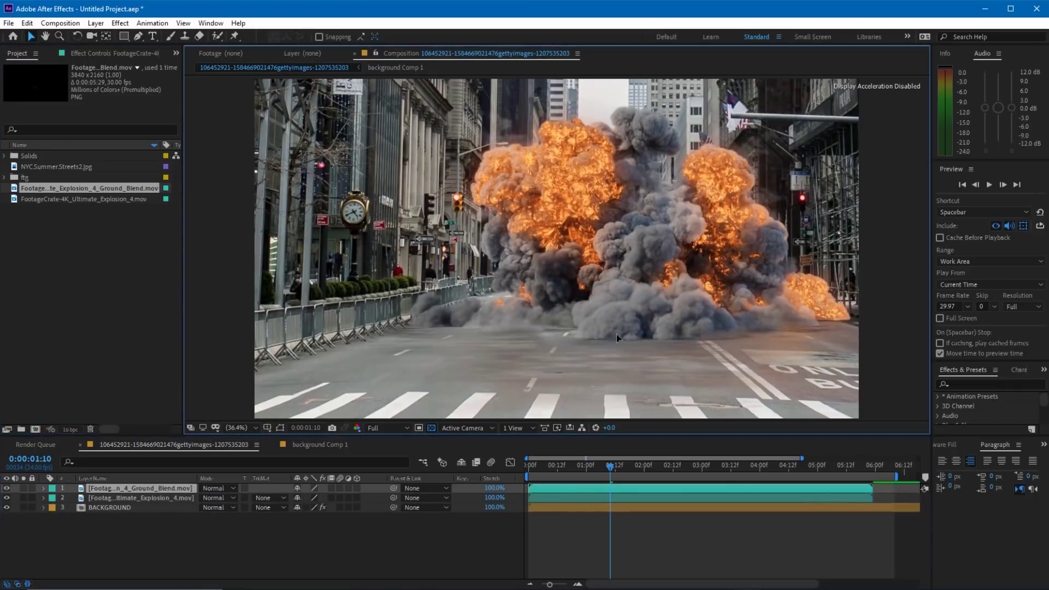
Duplicate the Ground Blend layer and set the upper copy to Screen and the lower copy to Multiply
key("ctrl+d")
left_click(216, 488)
left_click(246, 237)
left_click(214, 498)
left_click(246, 144)
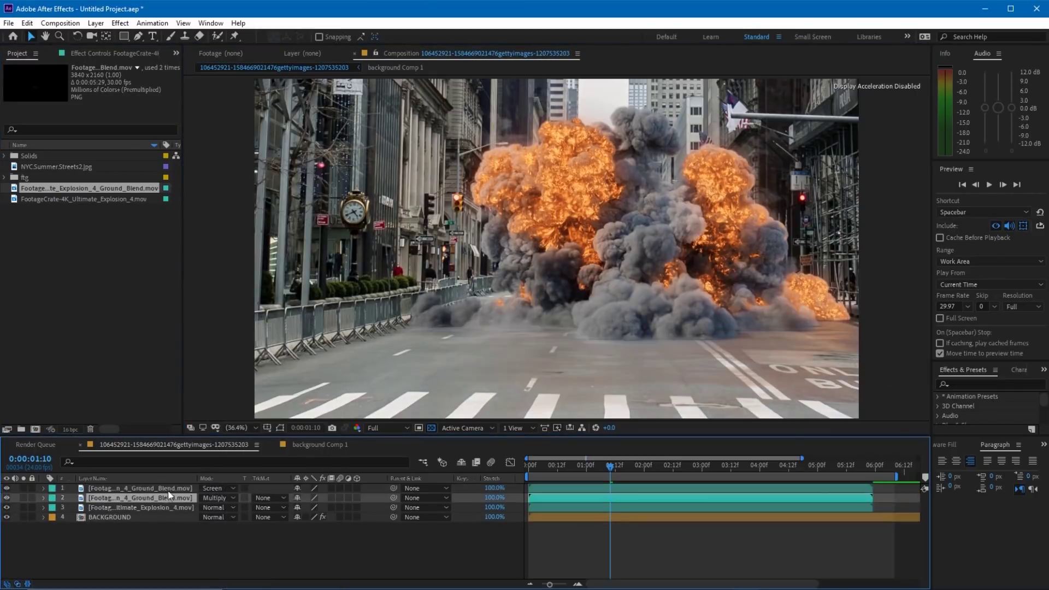
Apply Advanced Spill Suppressor to the Ultimate Explosion 4 layer, switch it to Ultra and open its key colour for editing
left_click(123, 506)
left_click(109, 53)
right_click(93, 109)
left_click(136, 90)
left_click(133, 86)
left_click(127, 111)
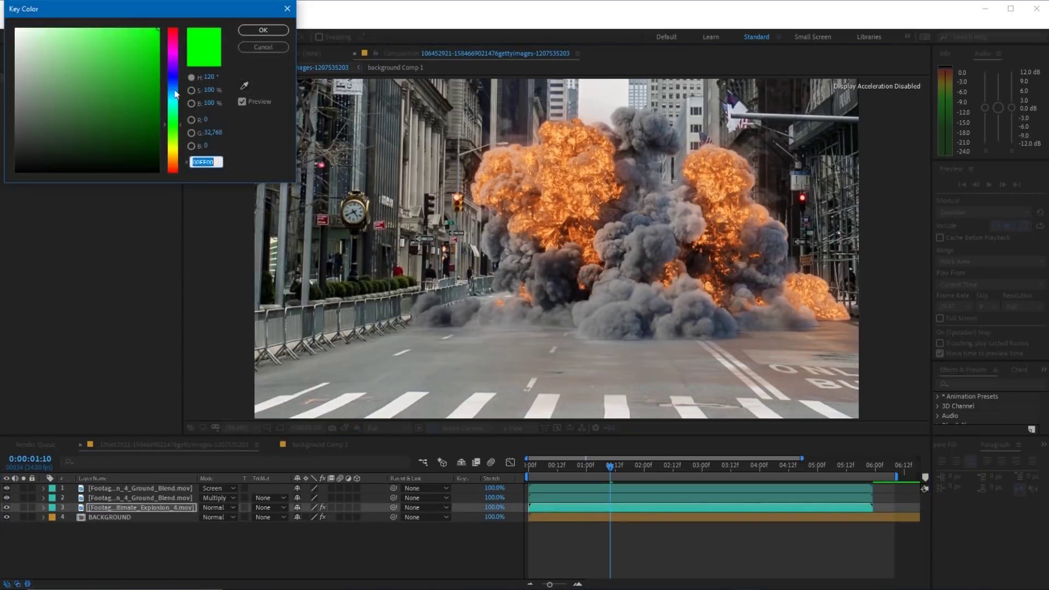
Lower the spill suppression amount on the explosion layer and check the blend at other frames
left_click_drag(588, 471, 665, 470)
left_click_drag(106, 96, 90, 96)
left_click_drag(664, 471, 730, 465)
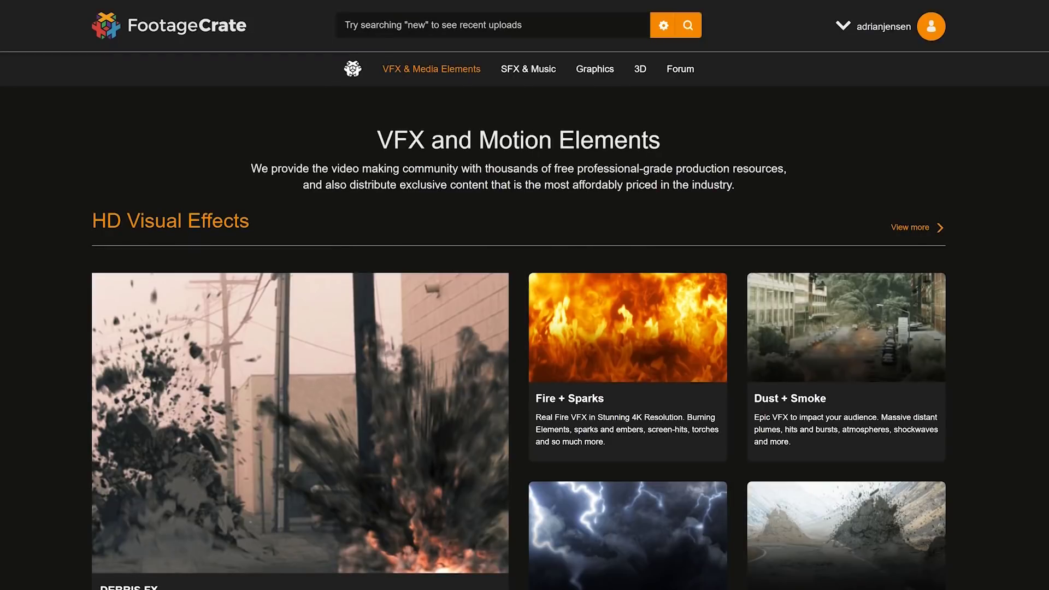
Switch to the FootageCrate website and search for "Ultimate Explosions"
type("Ultimate Explosions")
key("Return")
scroll(1, 171, "down", 3)
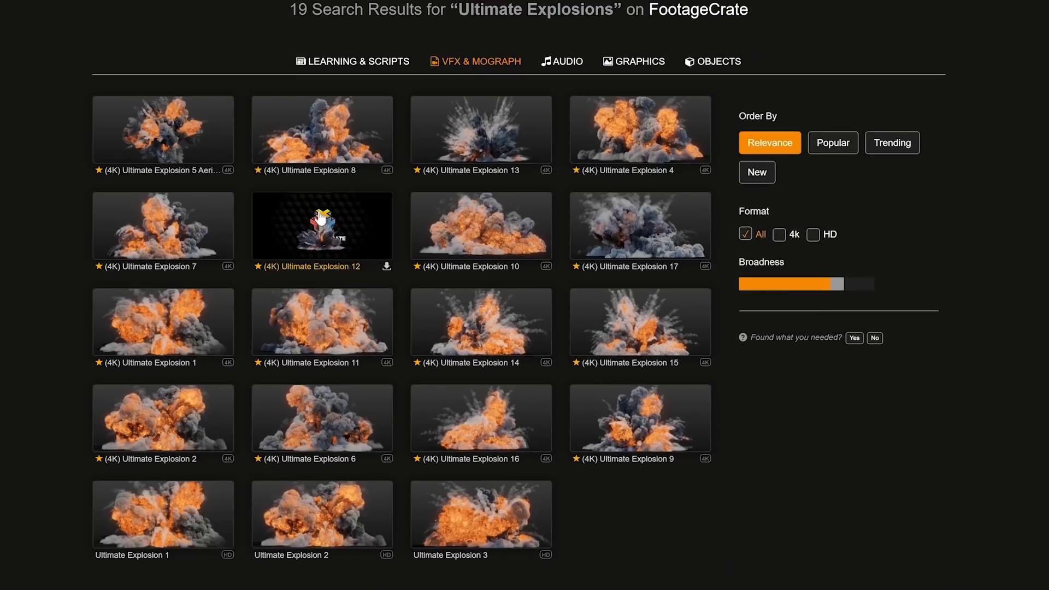
Open the (4K) Ultimate Explosion 12 asset page and examine its Advanced Add-on Components download option
left_click(321, 219)
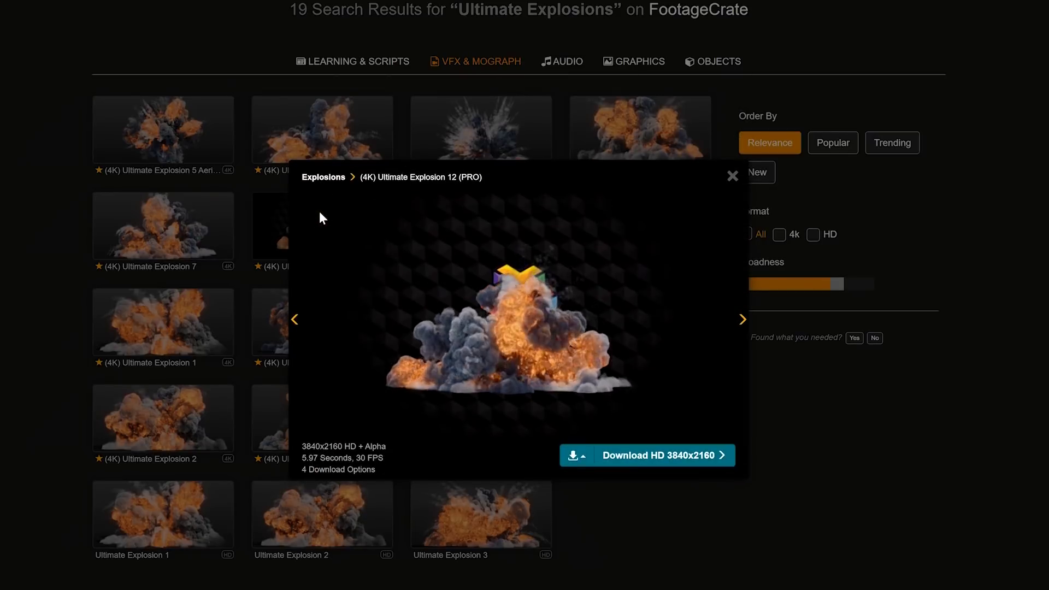
left_click(405, 178)
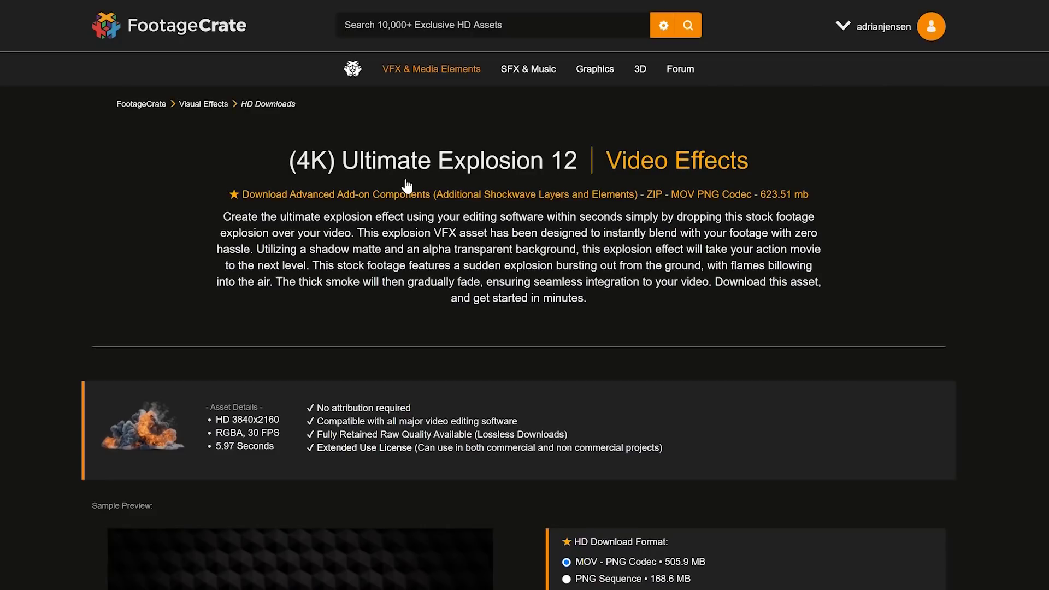
scroll(407, 185, "down", 1)
scroll(403, 212, "up", 1)
left_click_drag(225, 195, 450, 195)
left_click(844, 197)
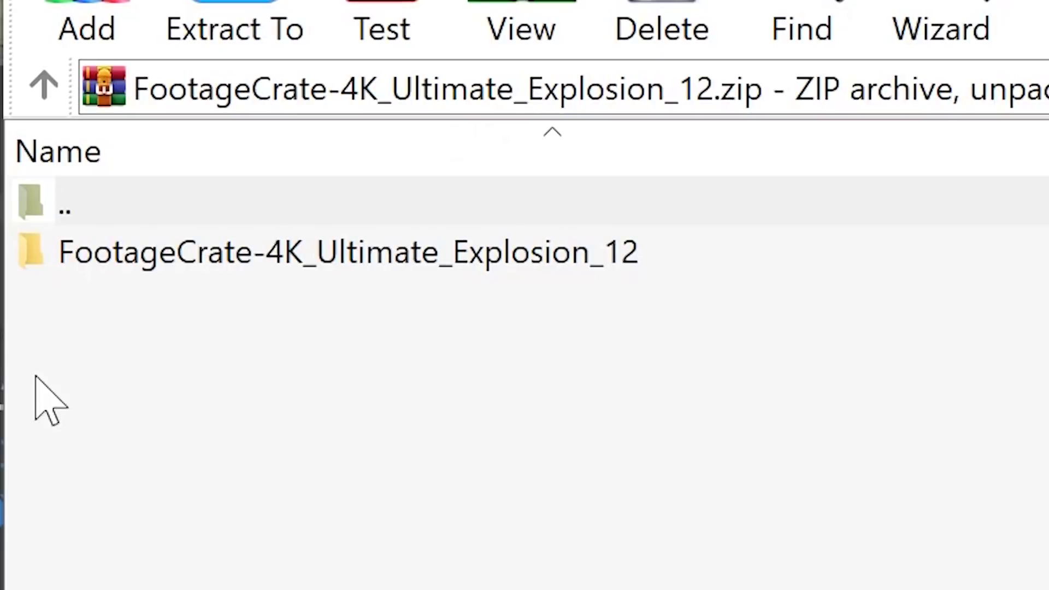
Open the FootageCrate-4K_Ultimate_Explosion_12 folder in the ZIP archive and inspect the explosion and Ground Blend clips
double_click(126, 263)
left_click(170, 268)
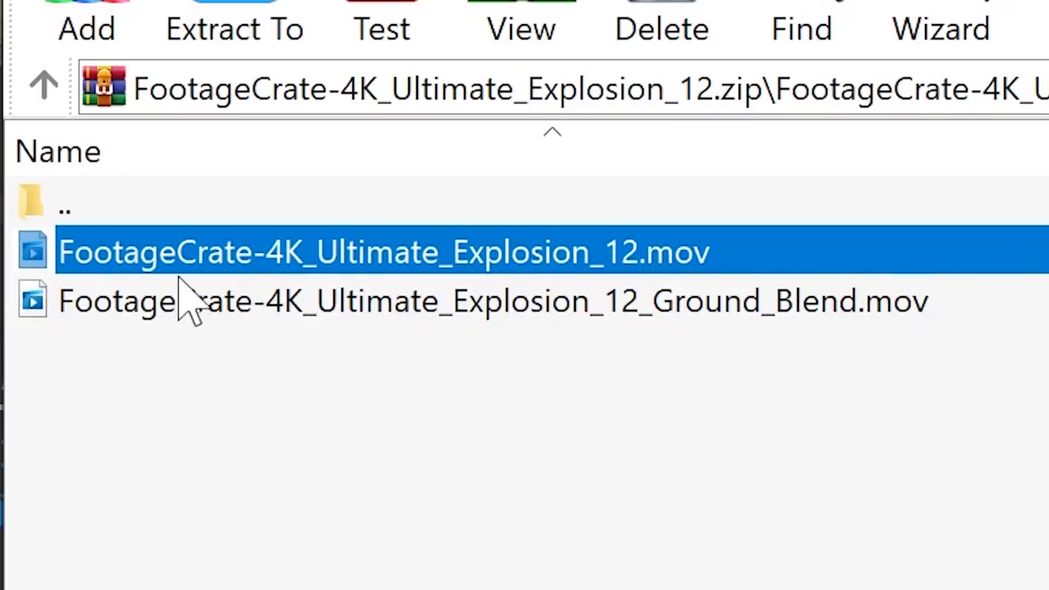
left_click(188, 310)
left_click(206, 430)
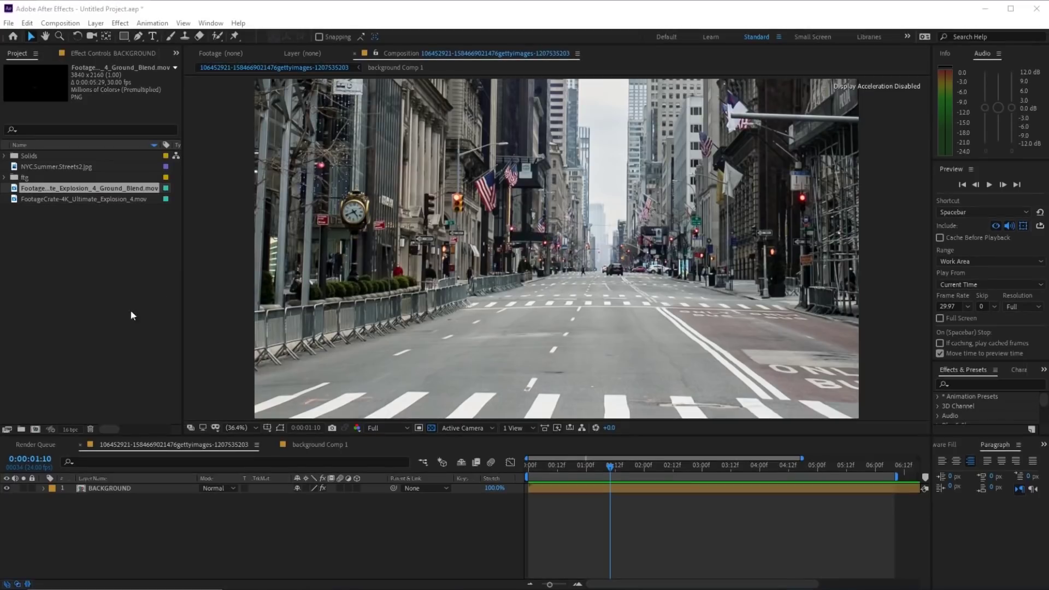
In After Effects, place the Ultimate Explosion 4 clip over the street background and its Ground Blend clip on top
left_click(126, 198)
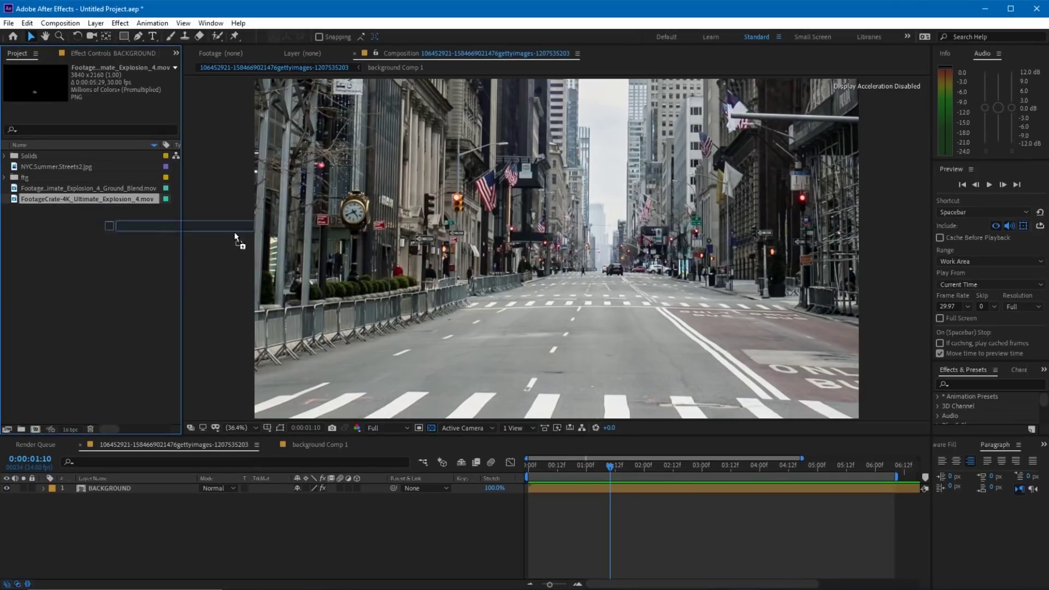
left_click_drag(649, 244, 647, 257)
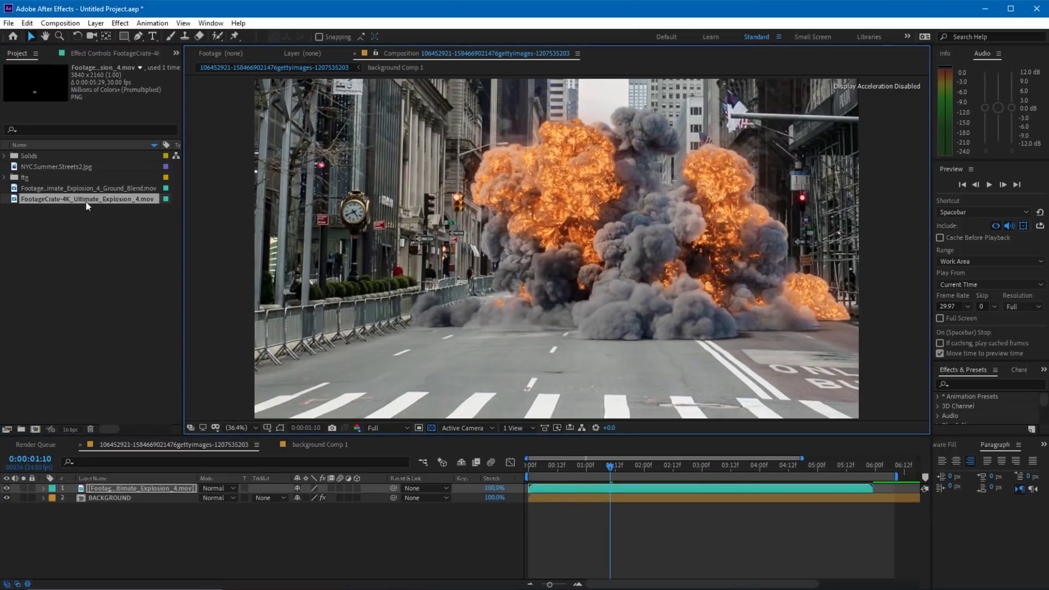
left_click_drag(92, 198, 604, 278)
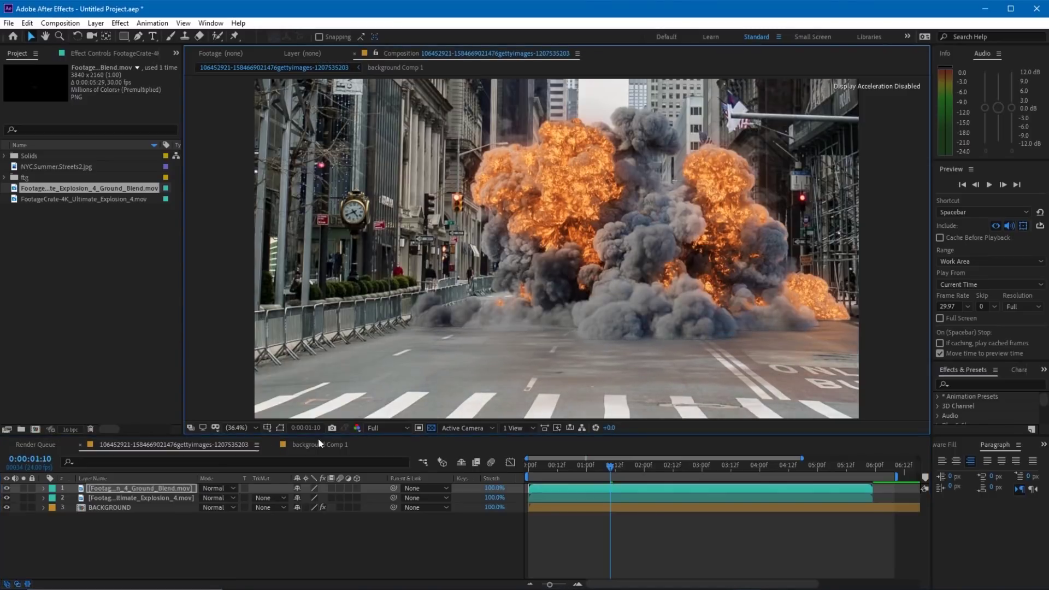
Duplicate the Ground Blend layer, giving the top copy the Screen blending mode and the one beneath it Multiply
key("ctrl+d")
left_click(217, 488)
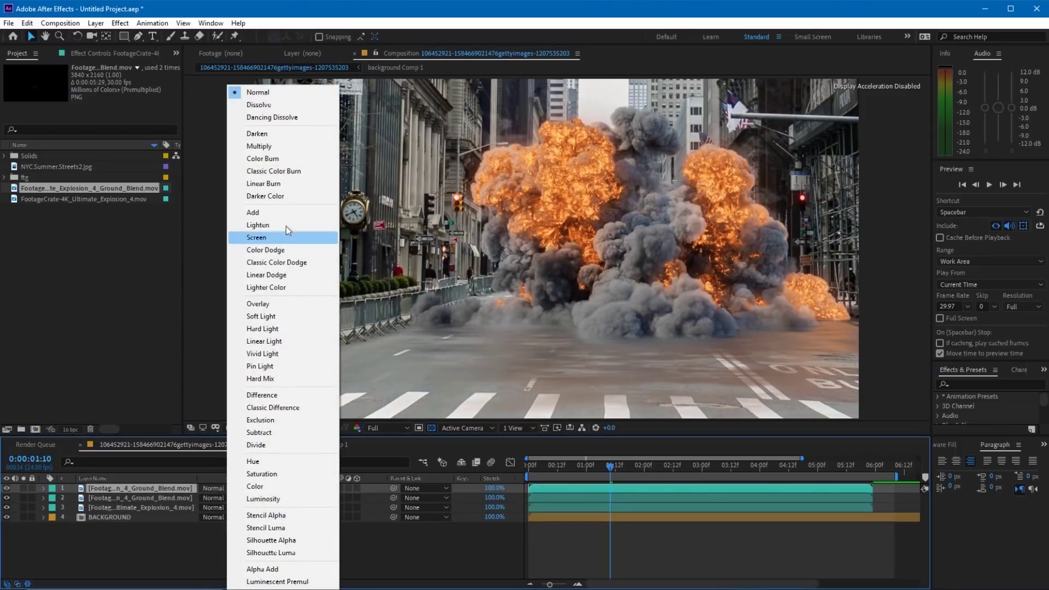
left_click(283, 236)
left_click(216, 498)
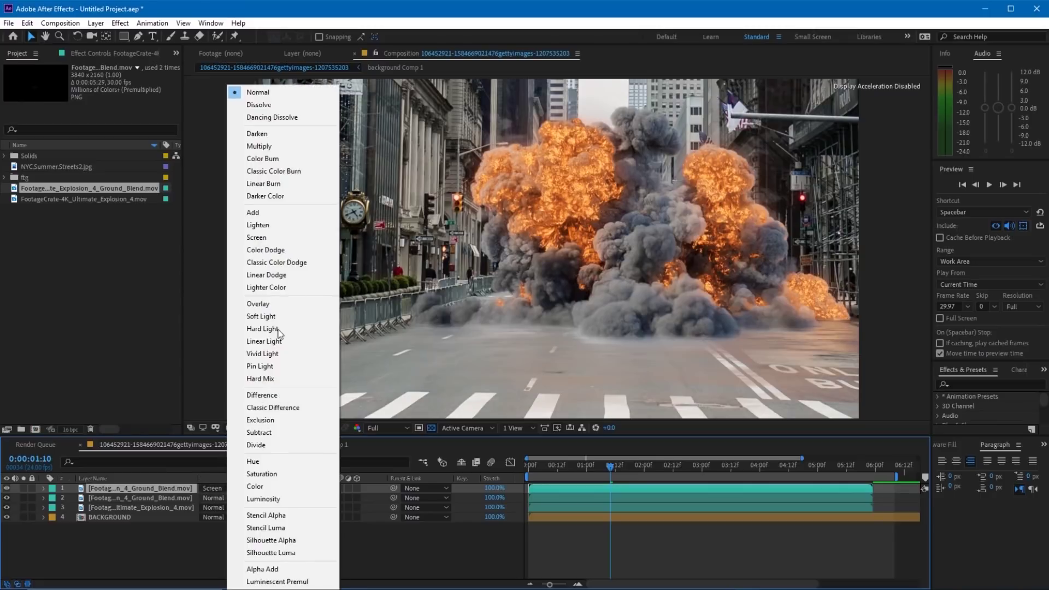
left_click(284, 146)
Apply Advanced Spill Suppressor to the Ultimate Explosion 4 layer, using the Ultra method with a blue key colour
left_click(123, 507)
key("F3")
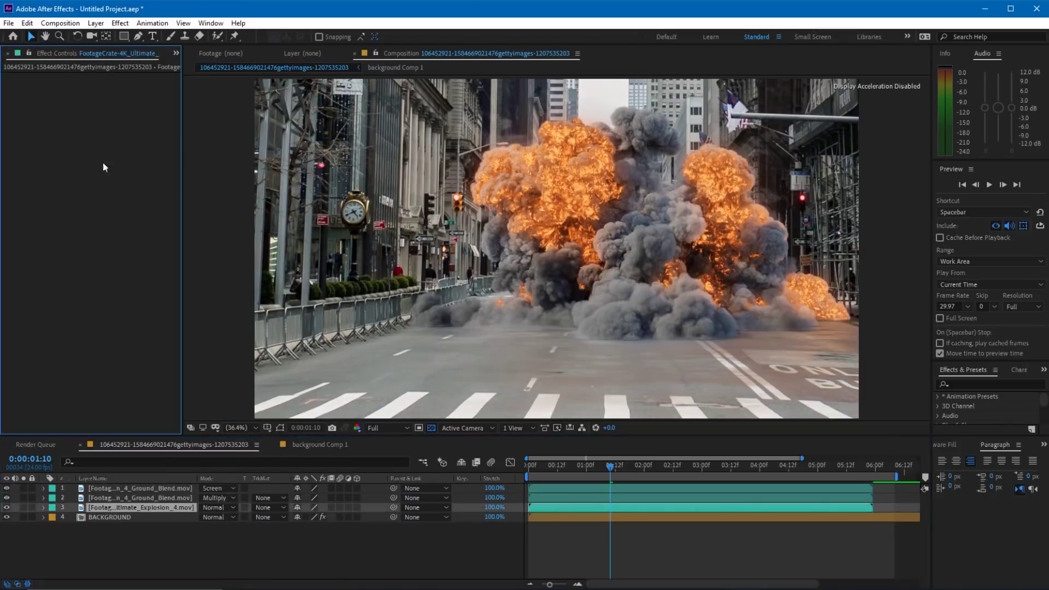
right_click(103, 162)
mouse_move(164, 222)
left_click(306, 257)
left_click(139, 113)
left_click(106, 116)
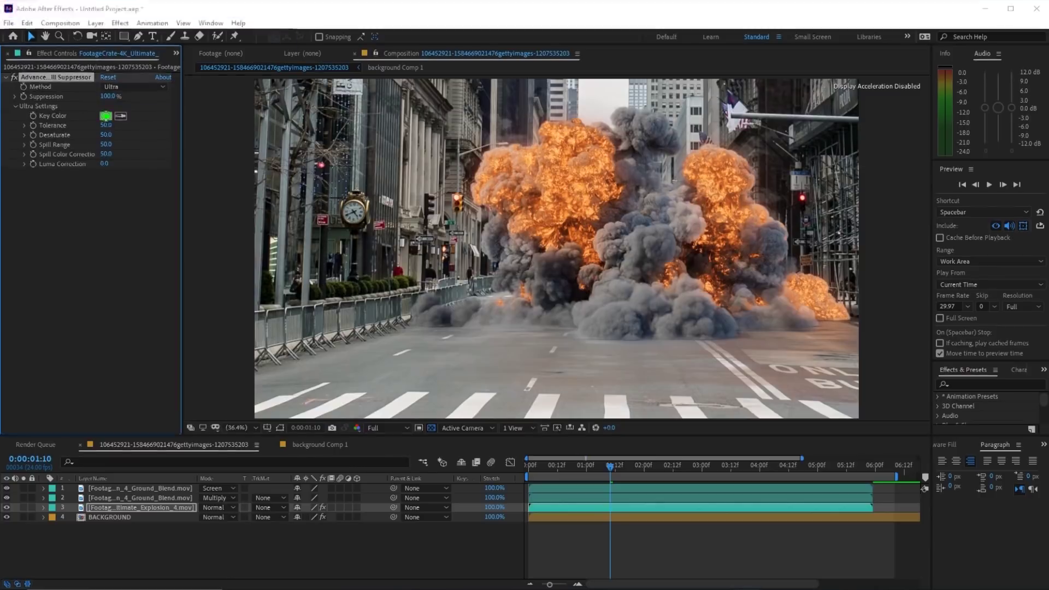
left_click(175, 92)
left_click(263, 32)
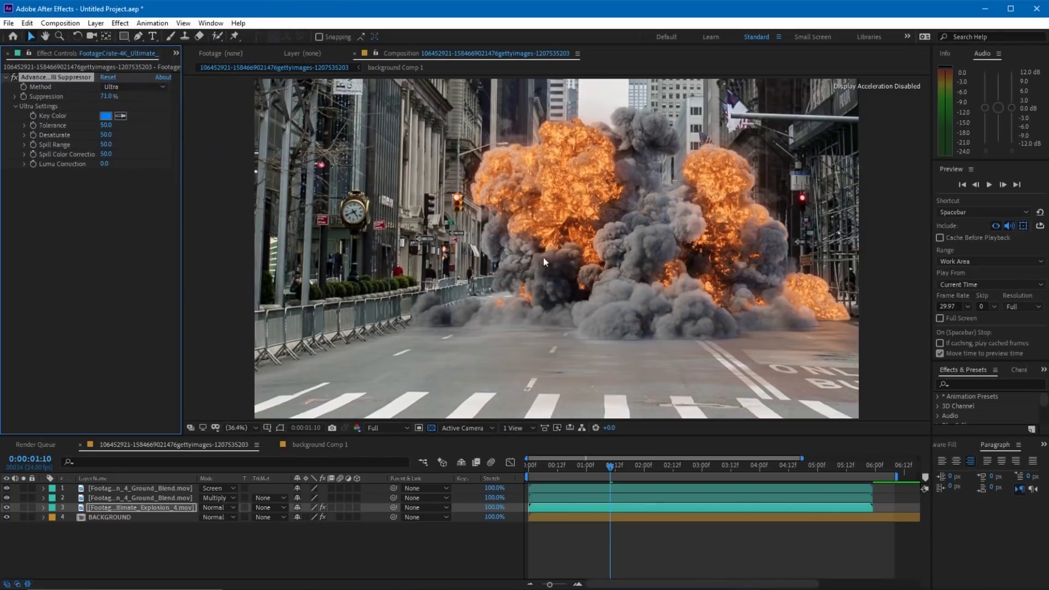
Reduce the spill suppressor's Suppression to 71% and check the explosion at other frames
left_click_drag(568, 467, 664, 468)
left_click_drag(106, 96, 89, 97)
left_click_drag(636, 464, 743, 470)
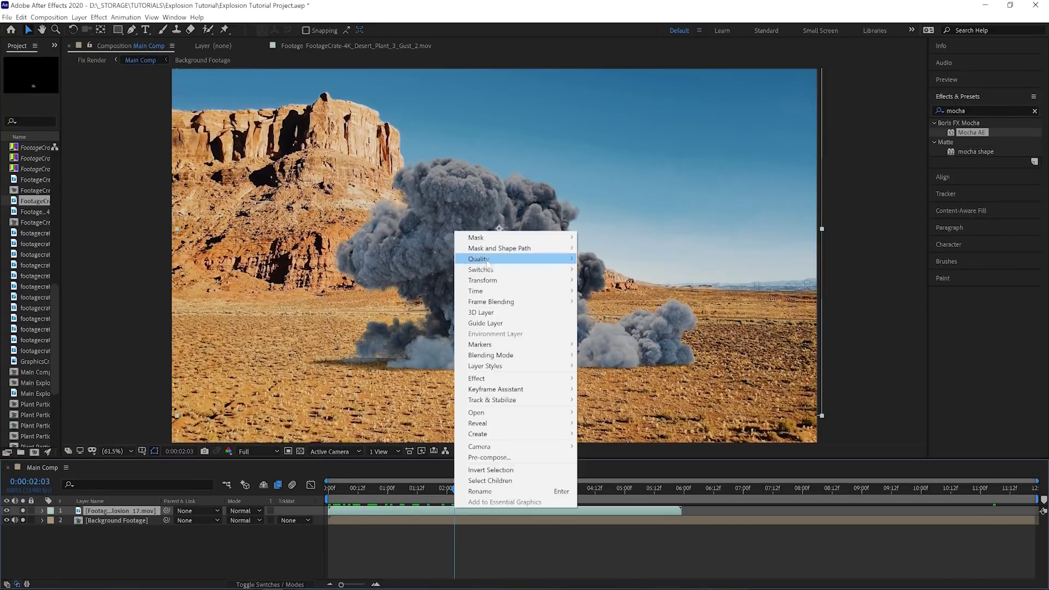
Time-stretch the Ultimate Explosion 17 layer by a factor of 300 in the desert composition and show the layer switches
mouse_move(500, 295)
left_click(634, 315)
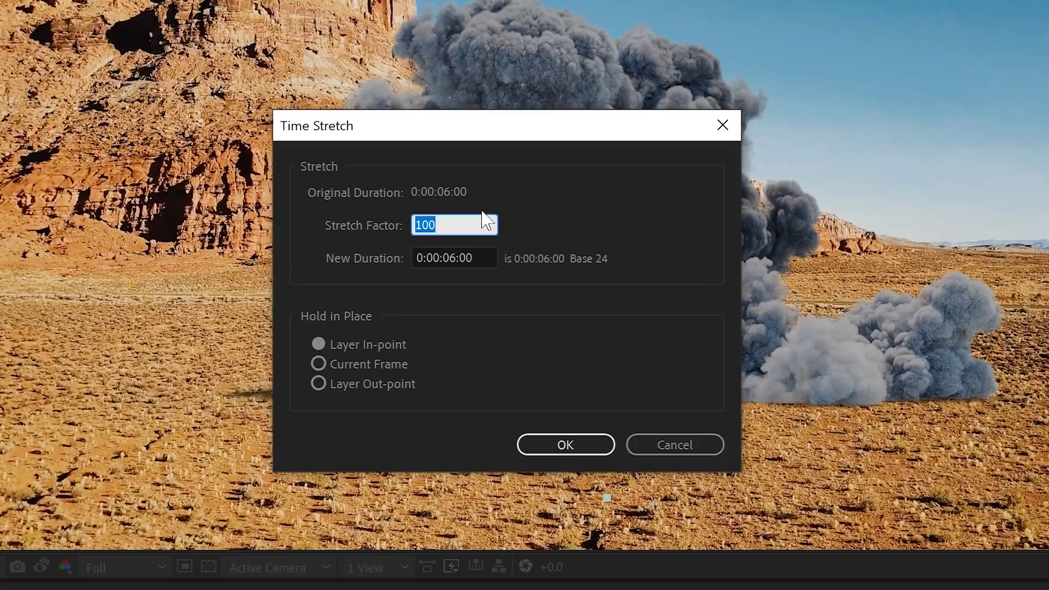
left_click(563, 447)
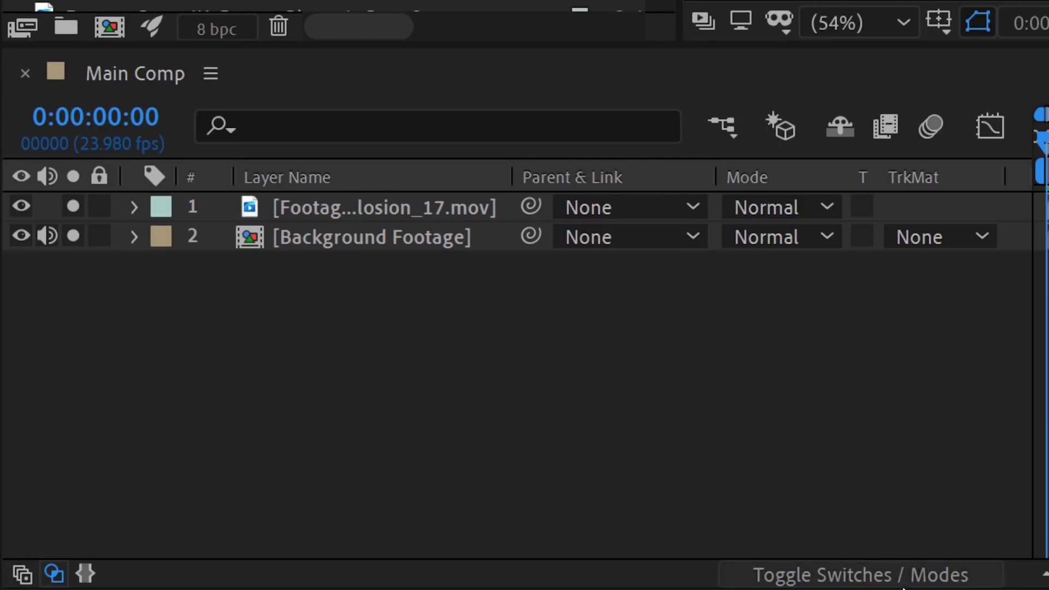
left_click(899, 577)
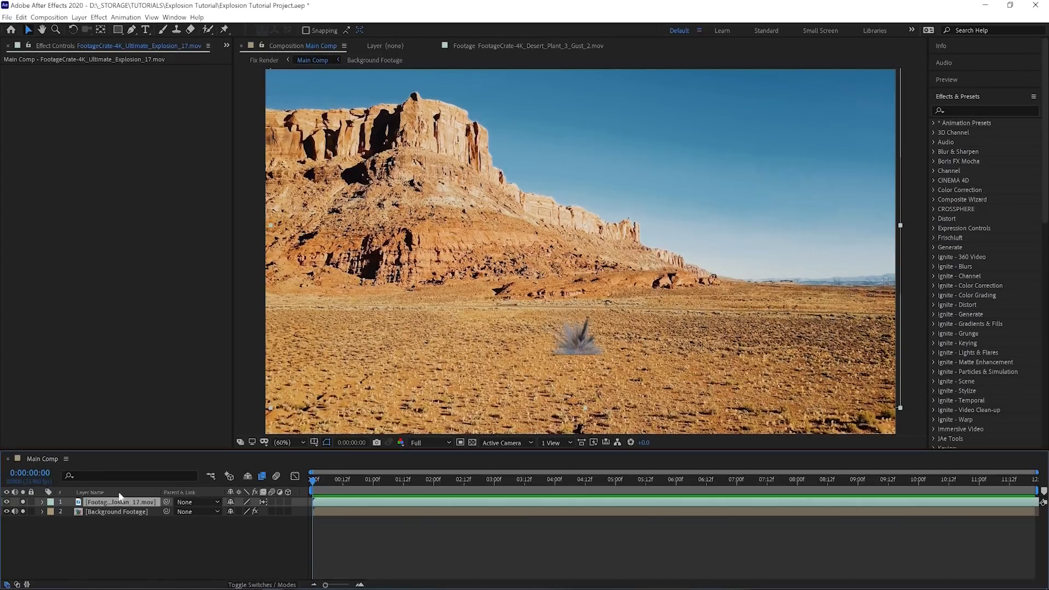
Split the Ultimate Explosion 17 layer at 0:00:01:11 and set the first segment's time-stretch factor to 100
left_click_drag(330, 479, 401, 494)
key("ctrl+shift+d")
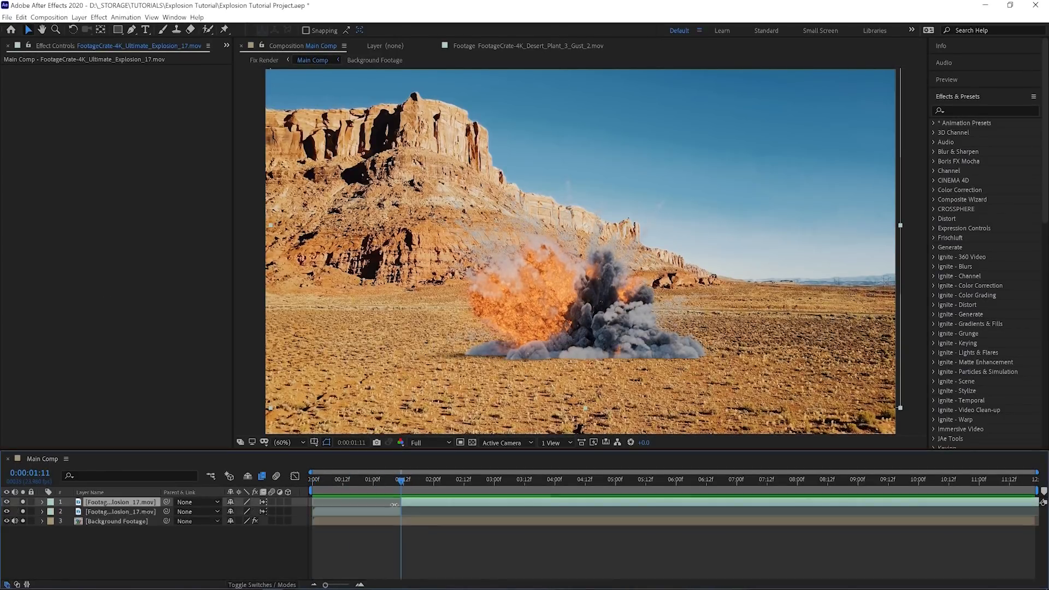
right_click(384, 512)
mouse_move(410, 296)
left_click(538, 317)
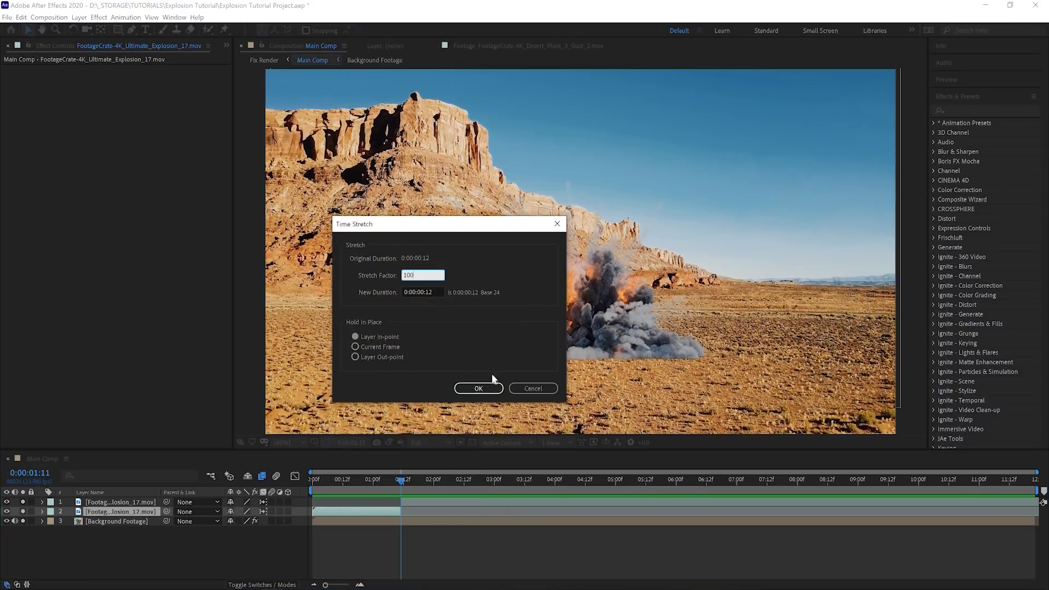
left_click(478, 388)
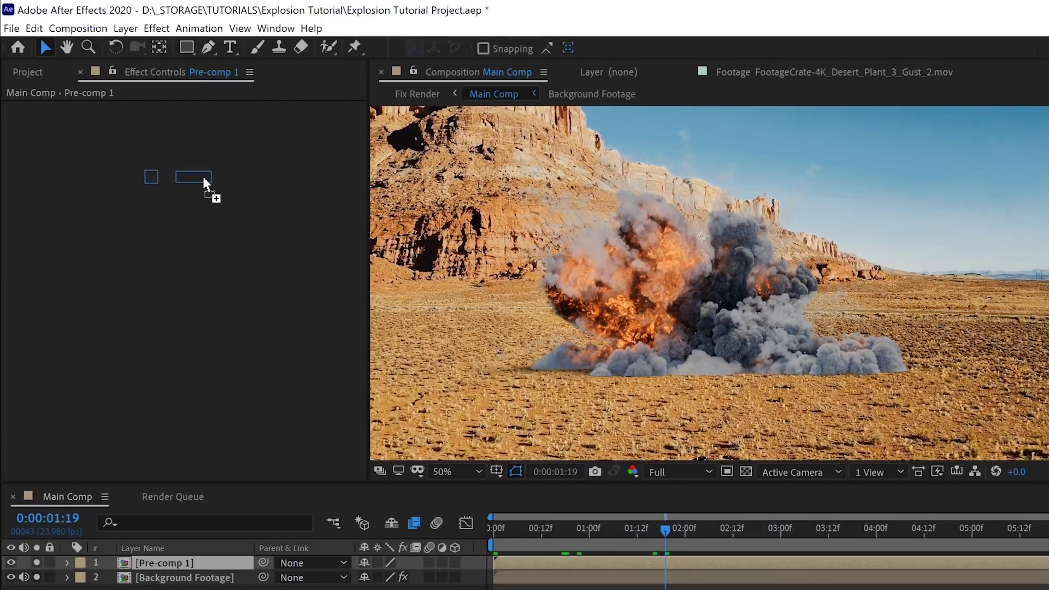
Apply Levels to Pre-comp 1 and, viewing only the red channel, raise the Red Gamma to 2.19
left_click_drag(203, 179, 206, 183)
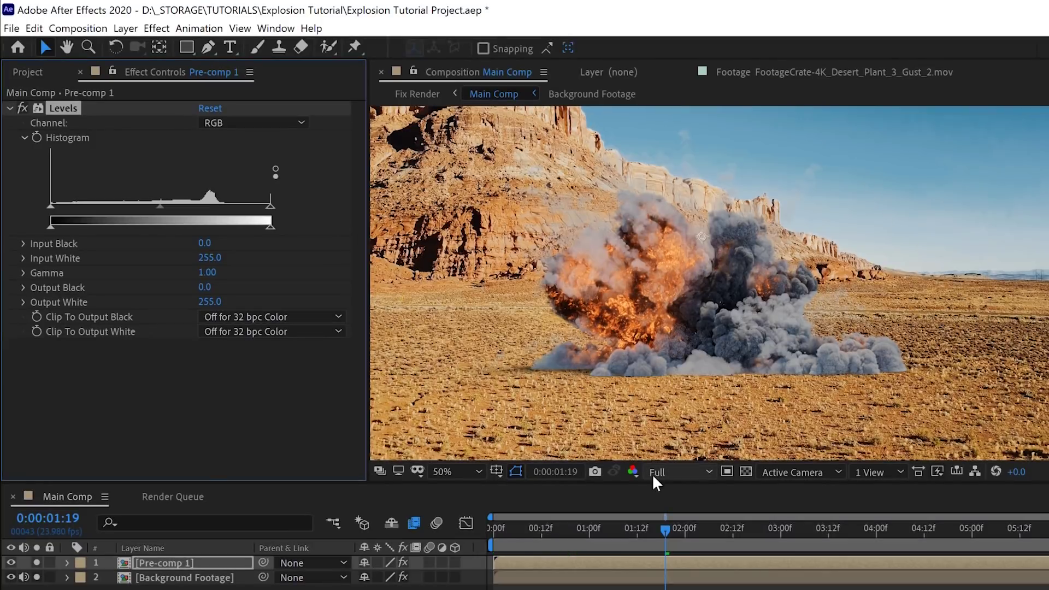
left_click(635, 470)
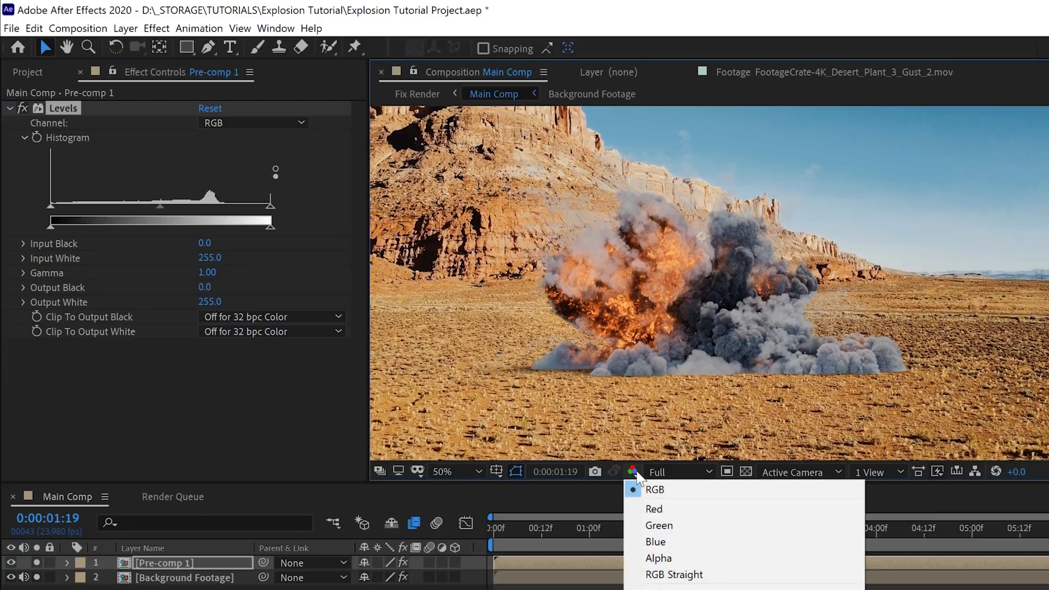
left_click(656, 510)
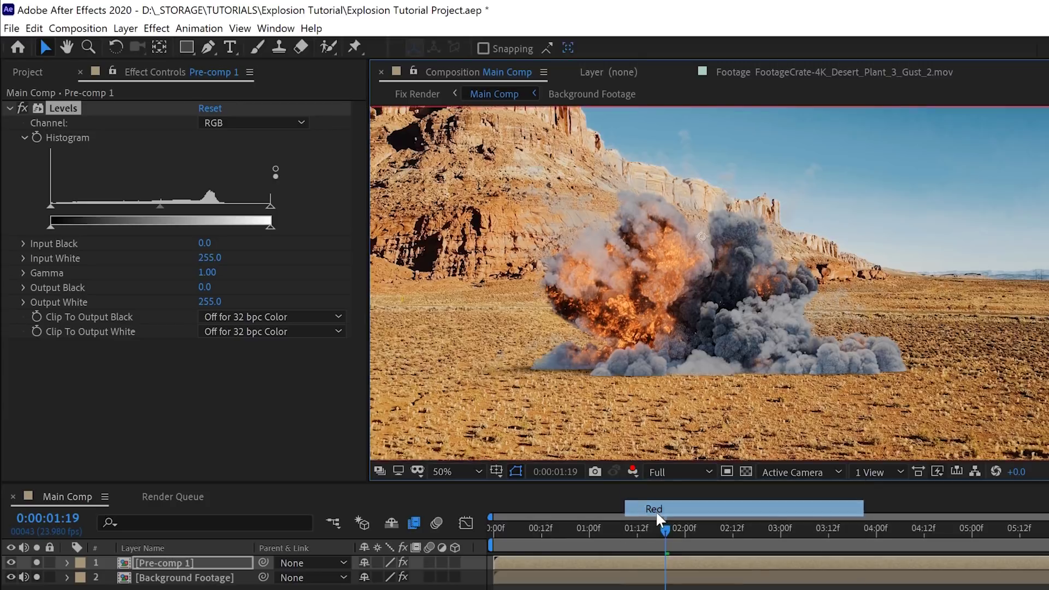
left_click(250, 123)
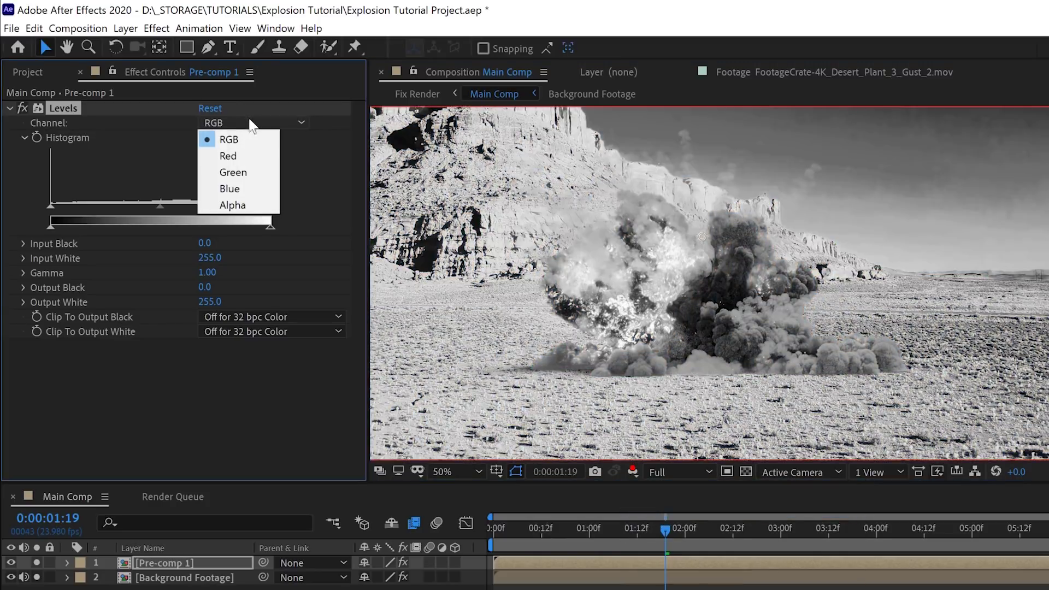
left_click(252, 160)
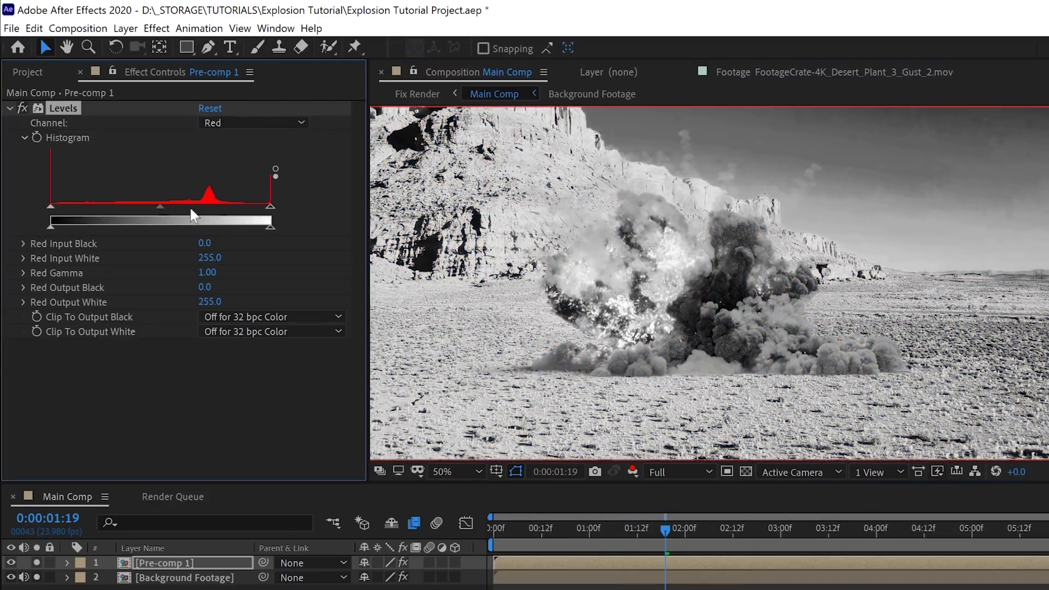
left_click_drag(159, 210, 100, 183)
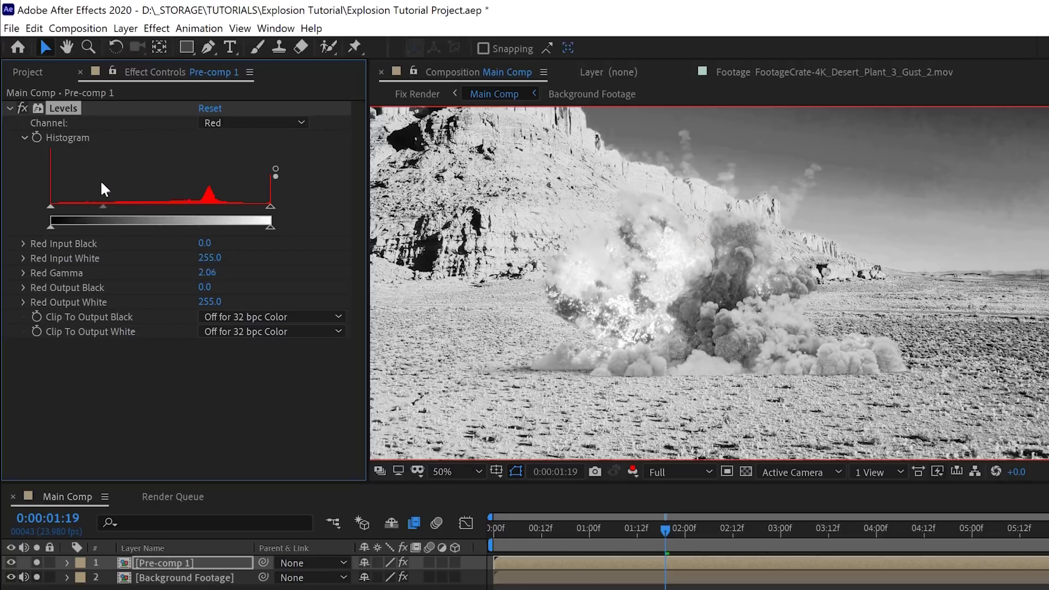
View only the green channel and adjust the Green Gamma in Levels to match the explosion to the background
left_click(633, 471)
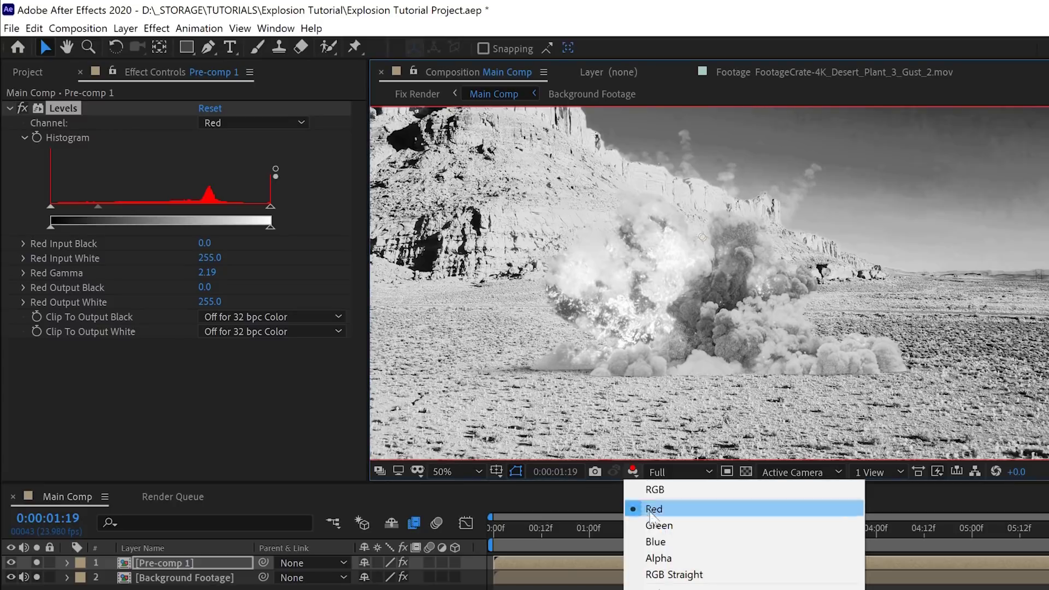
left_click(659, 525)
left_click(253, 122)
left_click(234, 171)
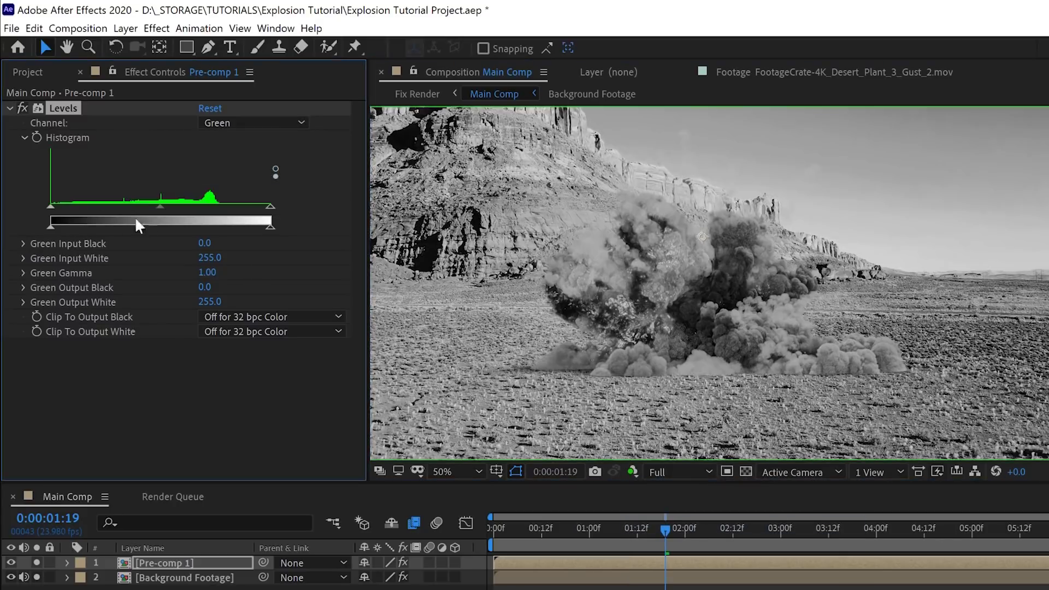
left_click_drag(161, 207, 188, 224)
View only the composition's blue channel and switch the Levels effect to its Blue channel
left_click(633, 471)
left_click(659, 540)
left_click(253, 123)
left_click(234, 188)
Return both the Levels effect and the composition view to RGB
left_click(253, 122)
left_click(252, 138)
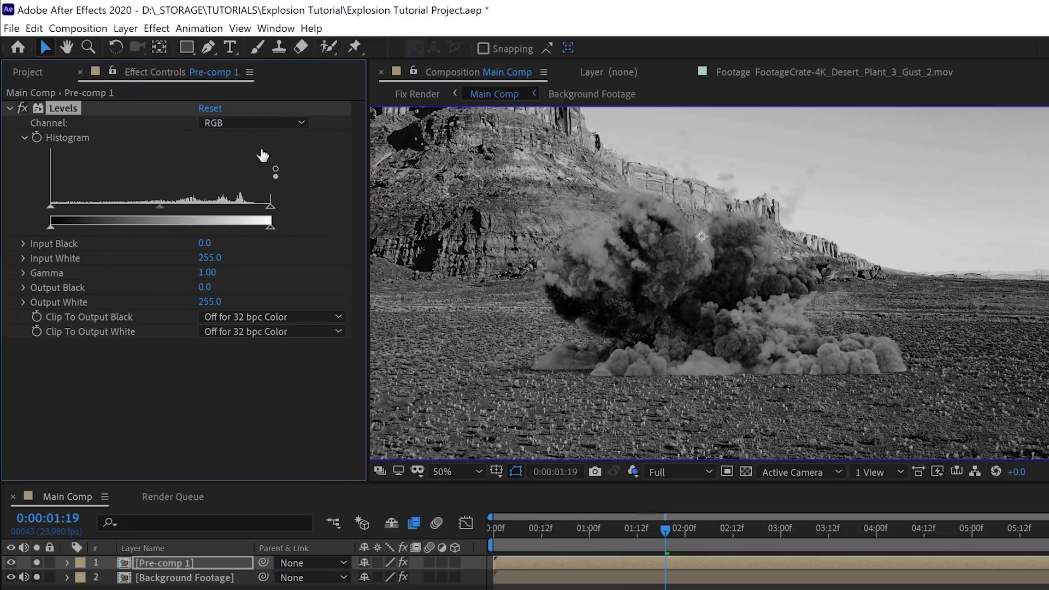
left_click(633, 471)
left_click(643, 490)
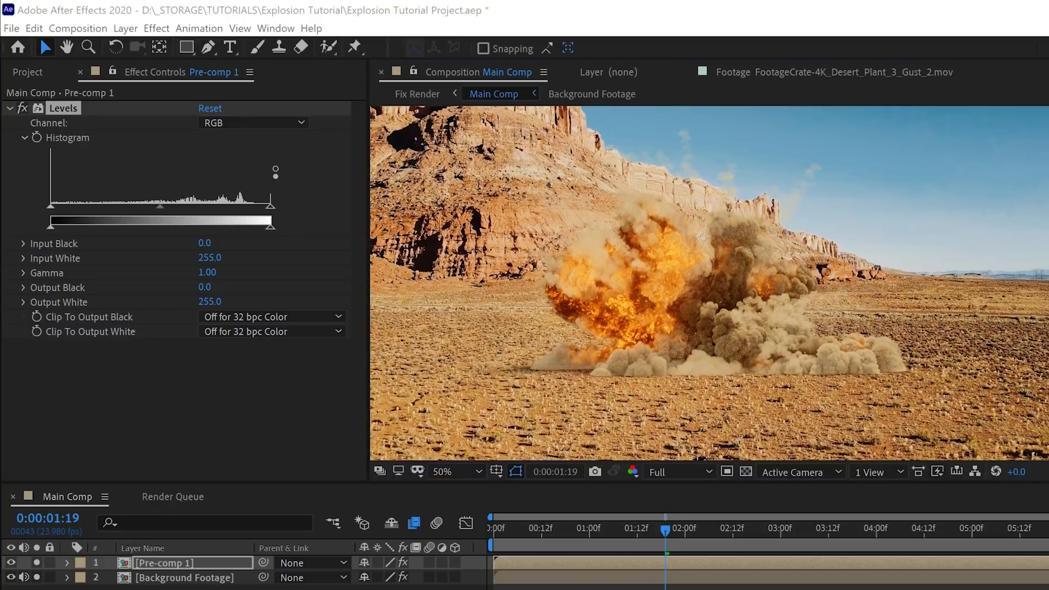
Set the Blue Gamma of Pre-comp 1's Levels effect to 0.68 to match the explosion to the background
left_click_drag(156, 207, 190, 206)
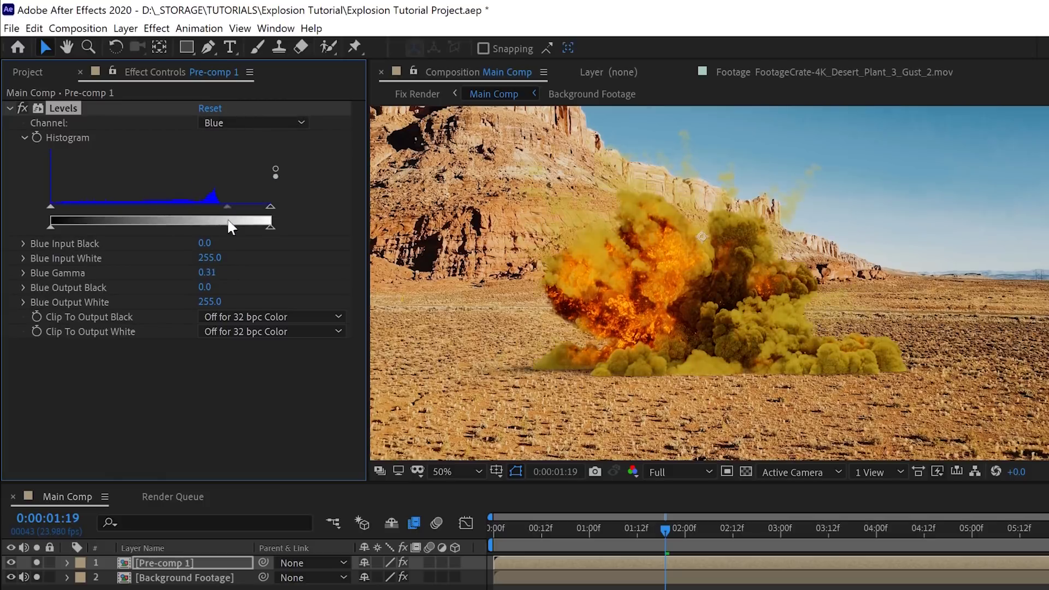
left_click_drag(228, 220, 138, 220)
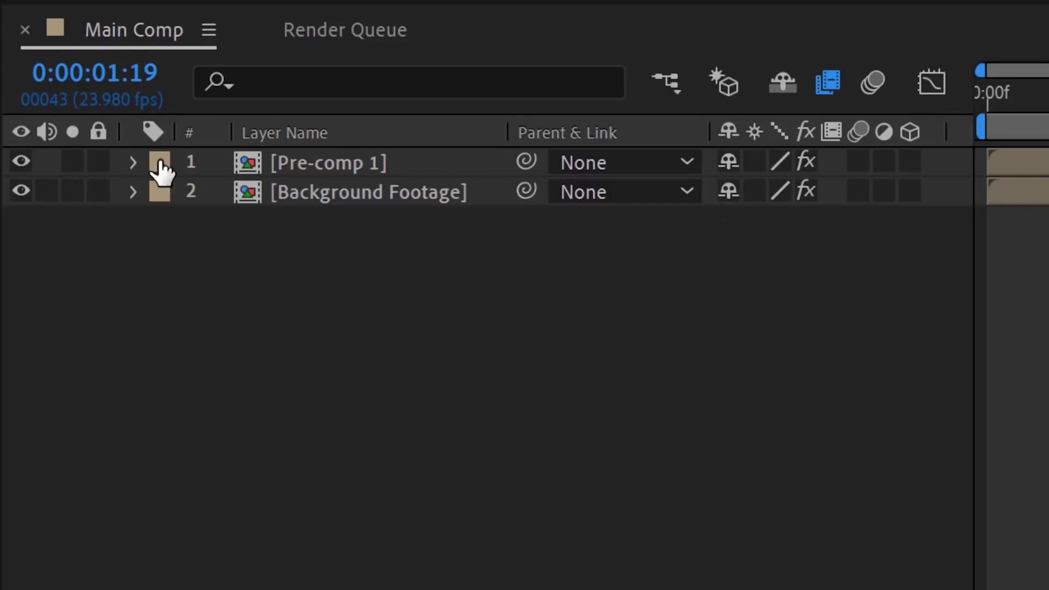
Reveal the compositing options of Pre-comp 1's Levels effect and start keyframing Effect Opacity at 100%
left_click(133, 163)
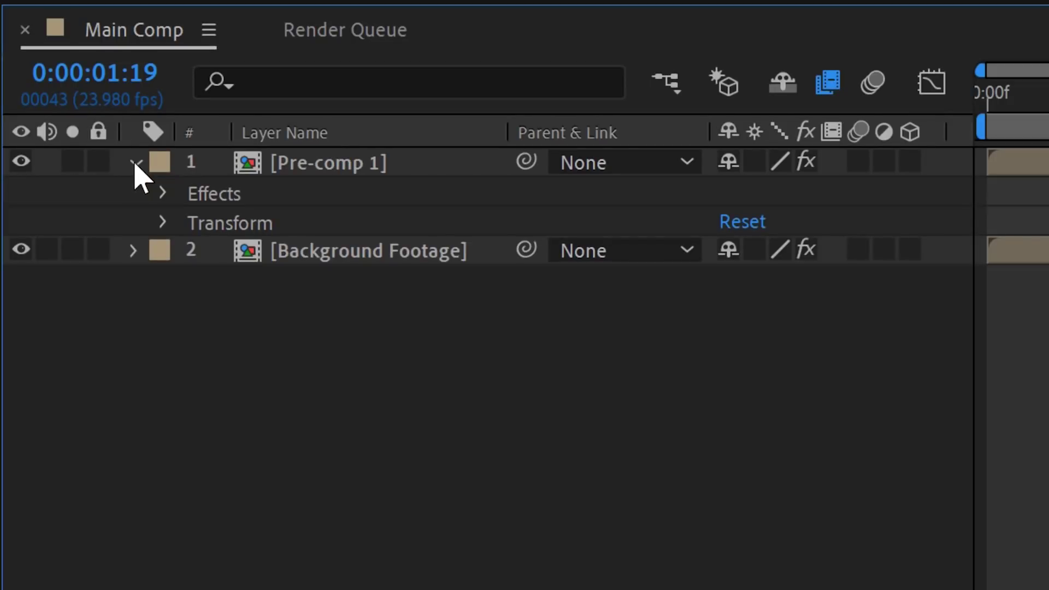
left_click(163, 194)
left_click(193, 223)
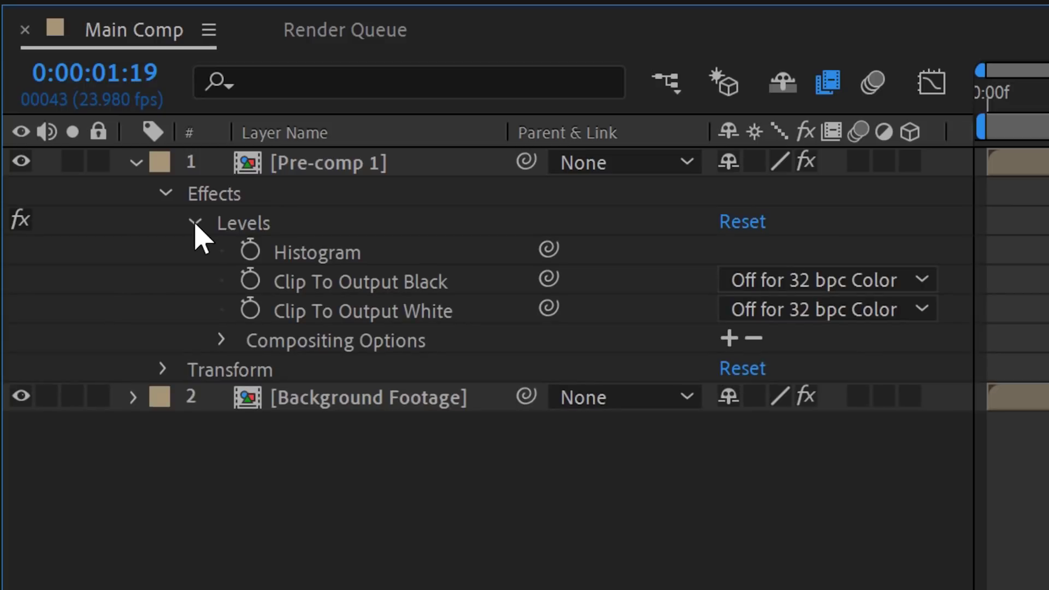
left_click(222, 340)
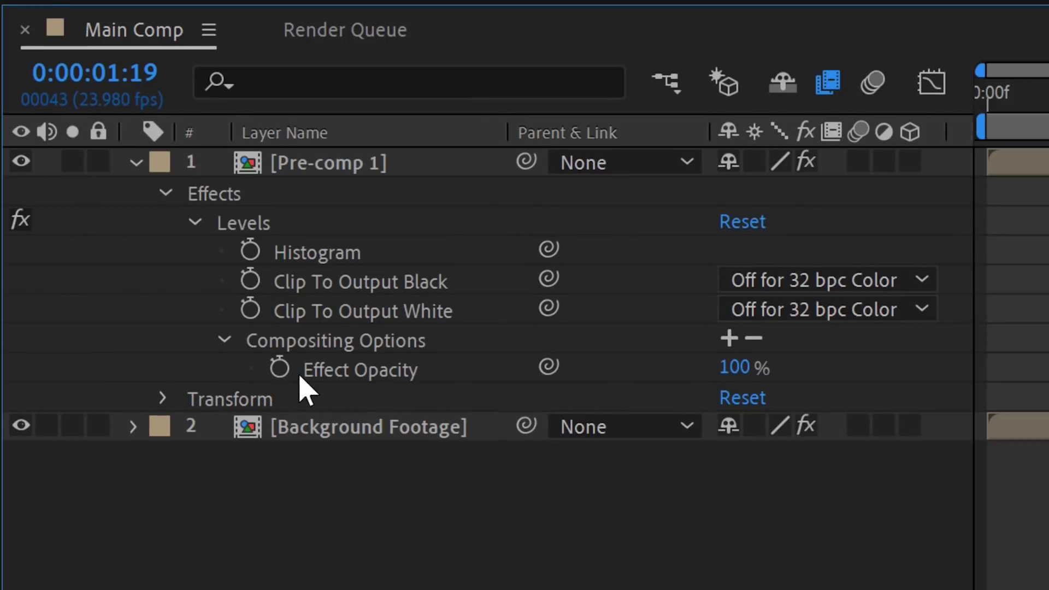
left_click(279, 367)
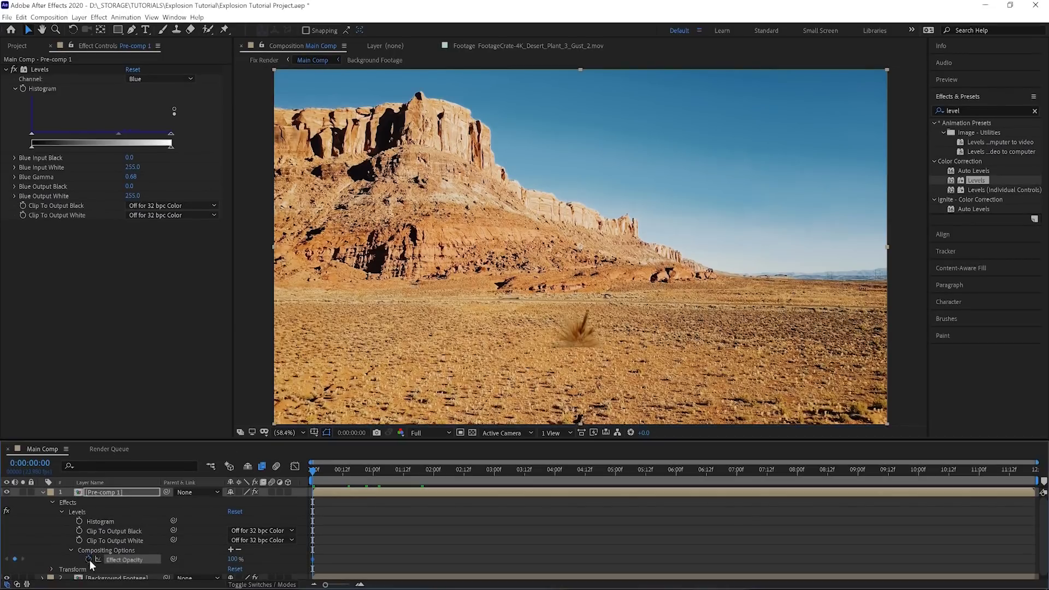
Apply easing to the second Effect Opacity keyframe of the Levels effect and preview the fade
left_click_drag(338, 471, 439, 471)
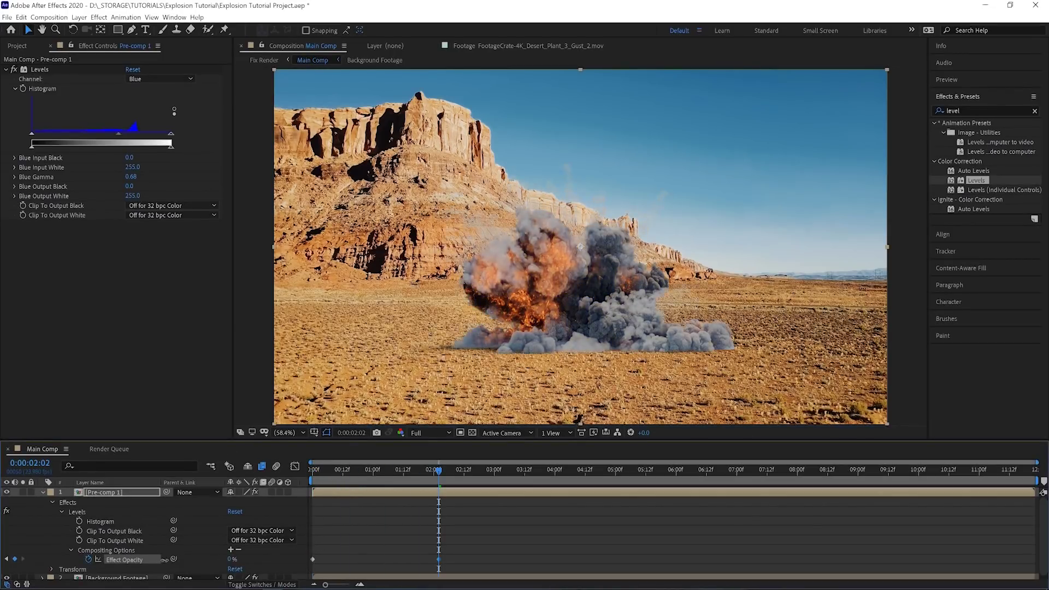
right_click(673, 560)
mouse_move(710, 553)
left_click(808, 488)
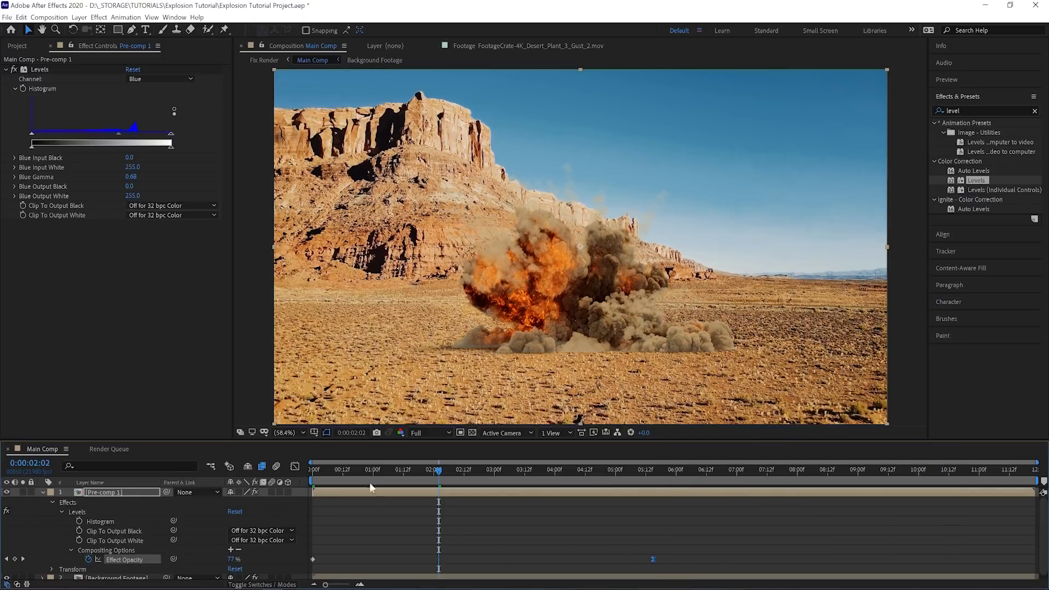
key("space")
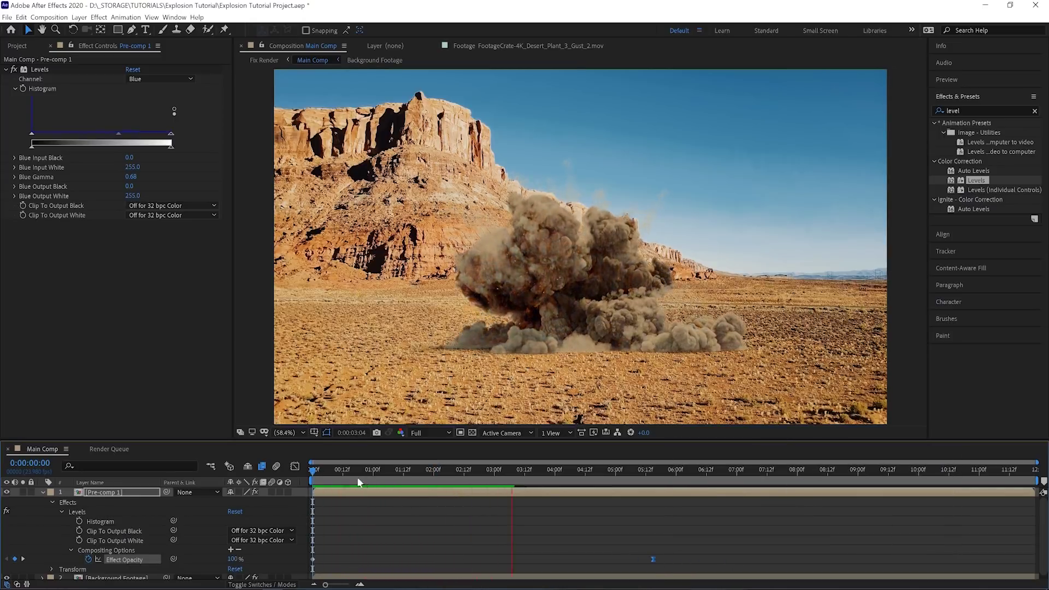
Ease the first Effect Opacity keyframe, shift it to about 0:00:00:11 and preview the result
right_click(313, 559)
mouse_move(349, 549)
left_click(464, 489)
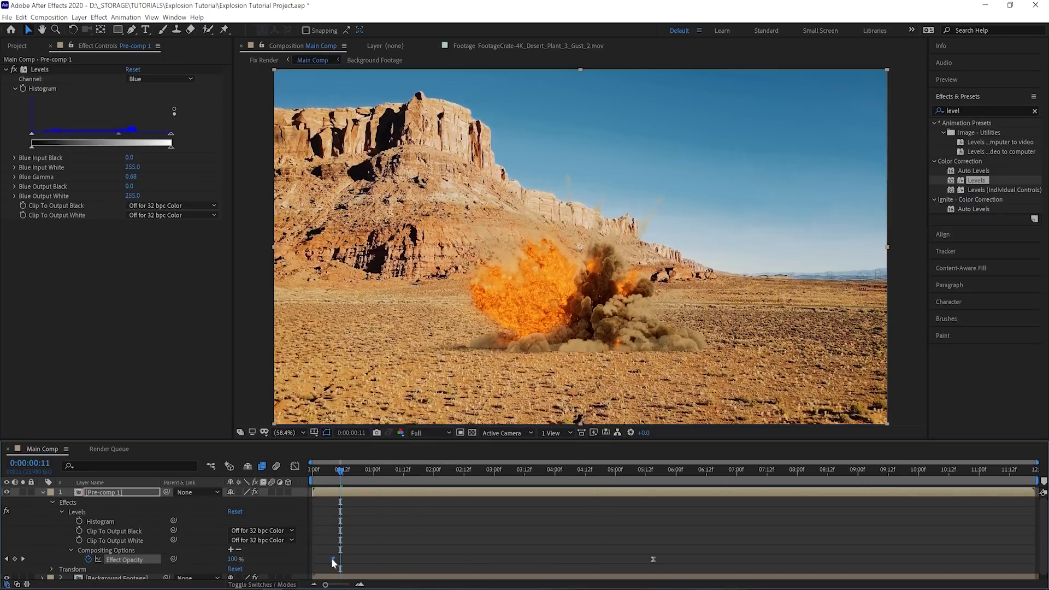
left_click_drag(331, 559, 340, 558)
key("space")
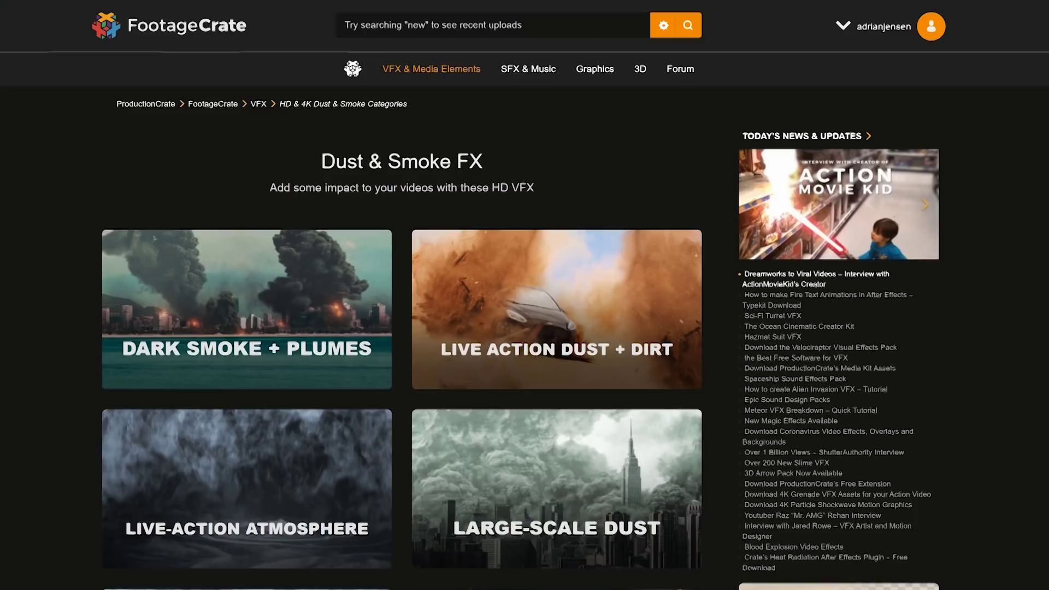
Switch to FootageCrate's Dust & Smoke FX library and browse Debris Bursts, previewing Debris Blast clips
scroll(401, 295, "down", 10)
left_click(555, 375)
scroll(182, 184, "down", 2)
left_click(181, 185)
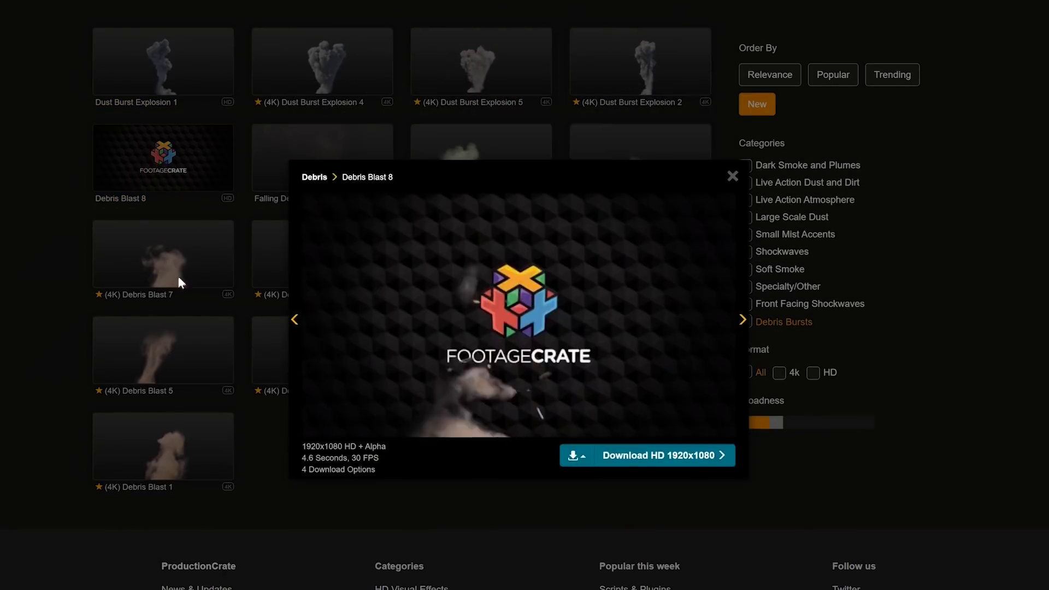
left_click(177, 276)
left_click(177, 276)
left_click(3, 363)
left_click(503, 361)
left_click(526, 481)
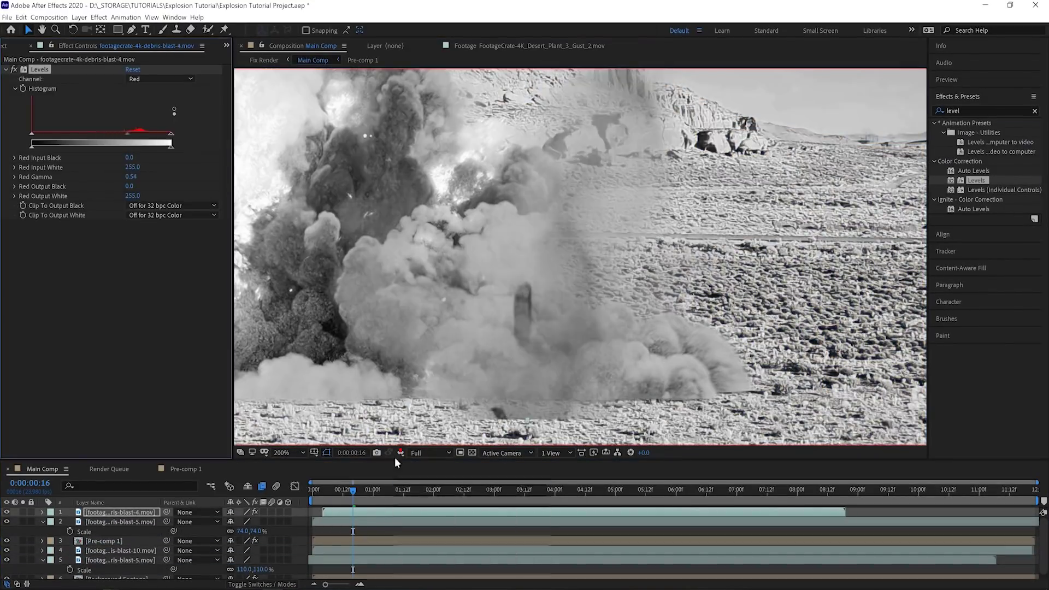
Browse FootageCrate's "compin" search results and preview the C/I Dusty Shockwave Front and Back clips
left_click(168, 79)
left_click(169, 89)
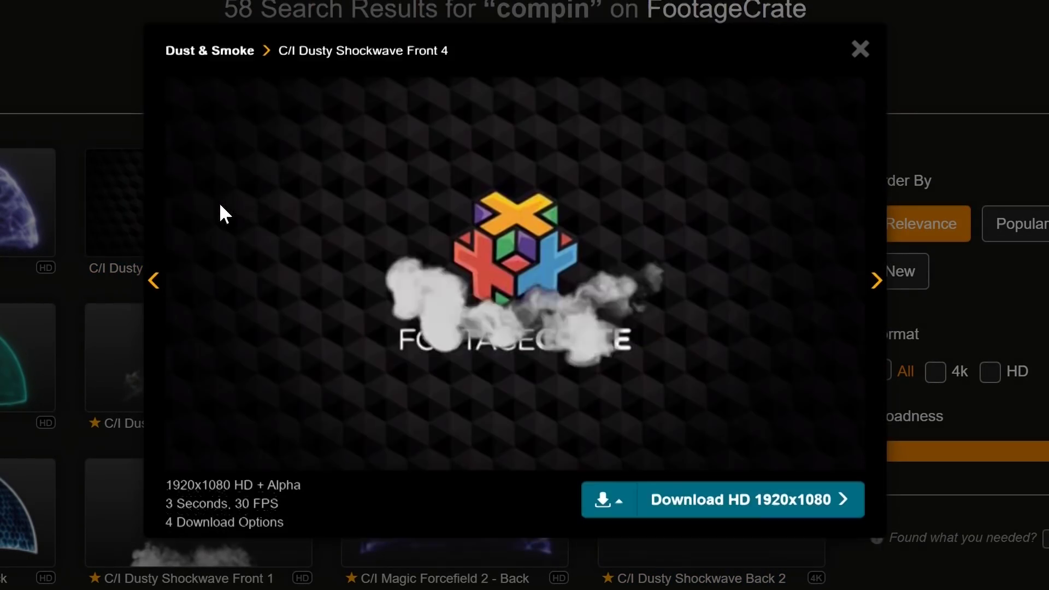
left_click(133, 519)
left_click(131, 513)
scroll(130, 510, "down", 5)
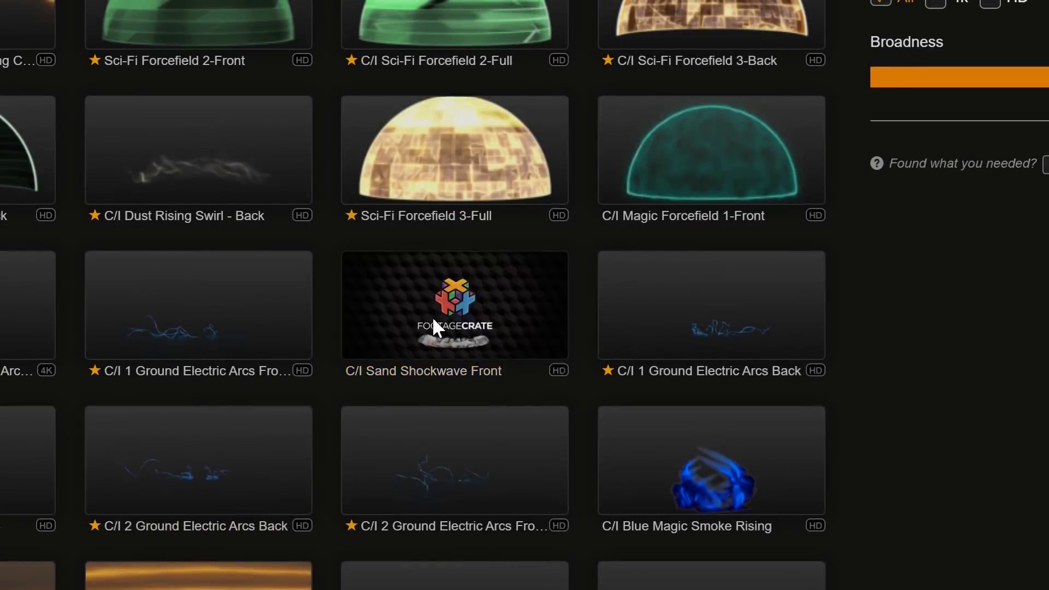
left_click(432, 316)
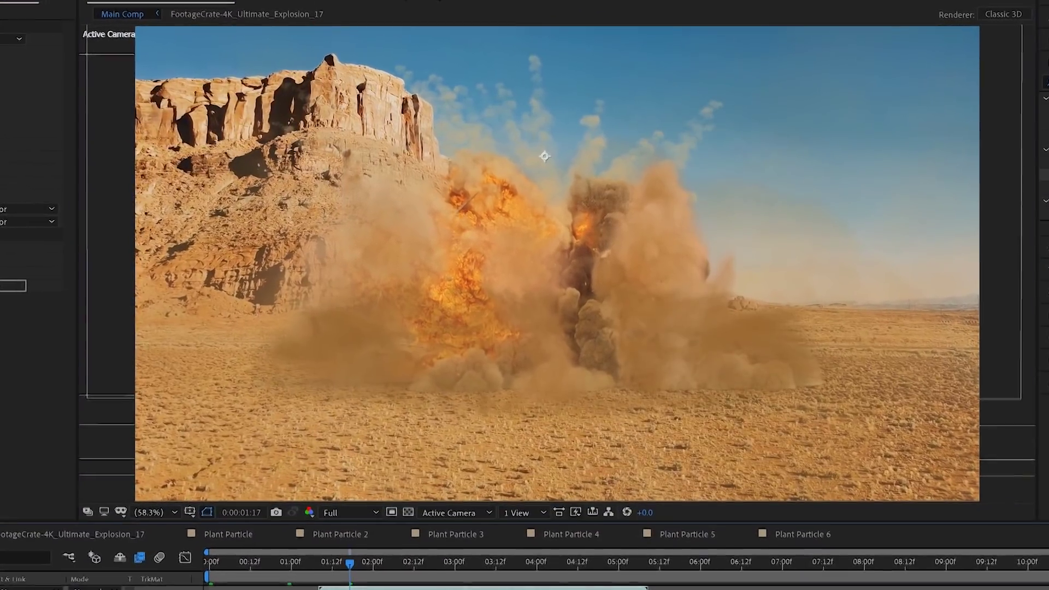
Brighten the dust's colour in After Effects to EAA651 so it blends with the desert ground
left_click(417, 450)
left_click(2, 263)
left_click_drag(50, 268, 50, 224)
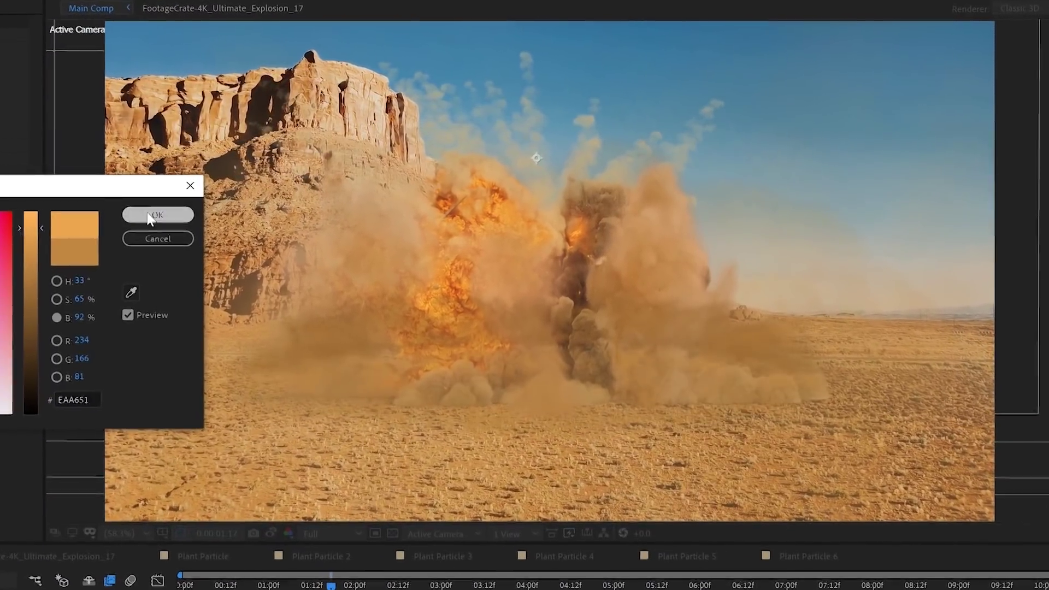
left_click(170, 212)
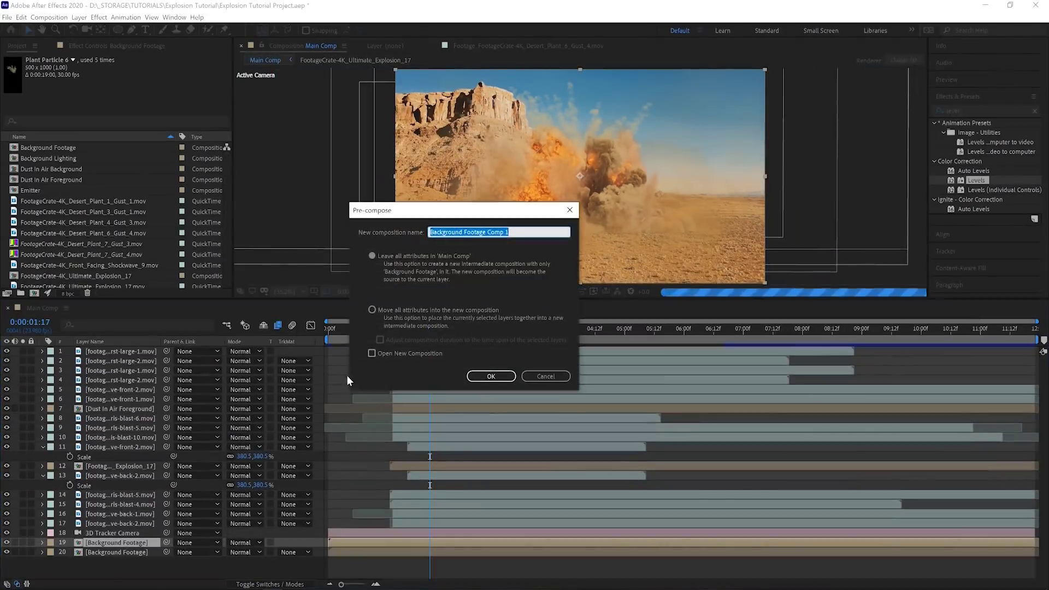
Pre-compose the upper Background Footage layer as Background Highlights, leaving attributes in Main Comp, and open it with an enlarged view
left_click(498, 376)
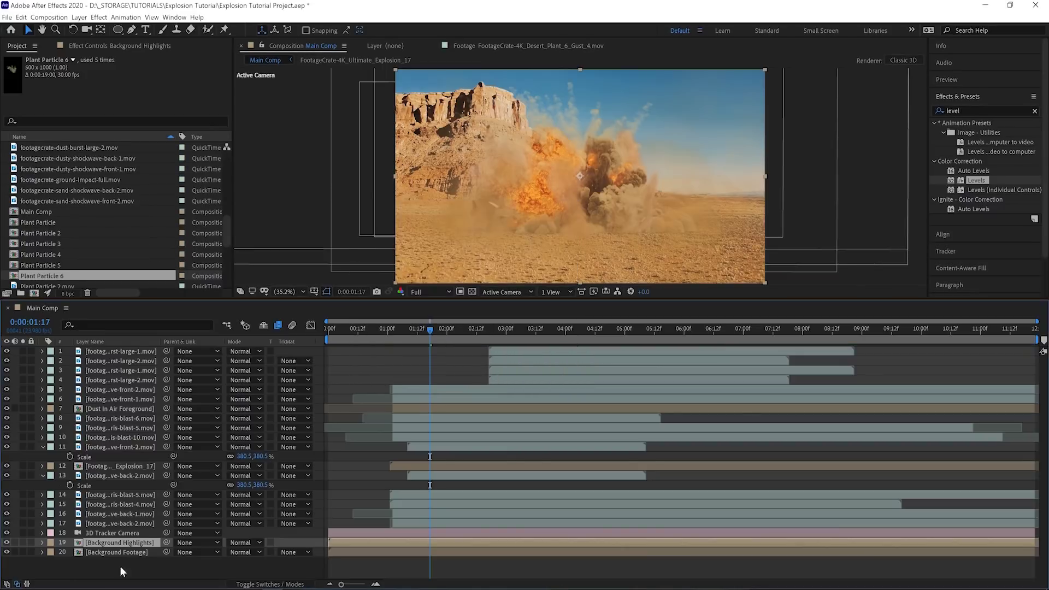
double_click(121, 543)
left_click_drag(493, 299, 496, 498)
left_click_drag(234, 399, 113, 399)
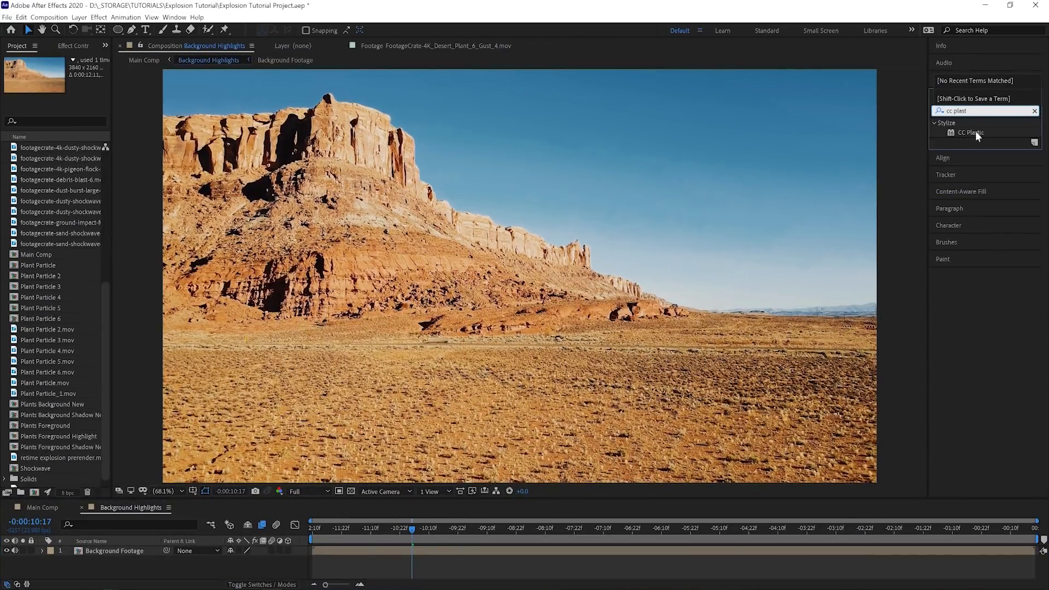
Apply CC Plastic to the Background Footage layer and set its Ambient and Diffuse shading to 0
left_click_drag(971, 133, 601, 164)
left_click_drag(112, 124, 250, 124)
scroll(437, 236, "up", 2)
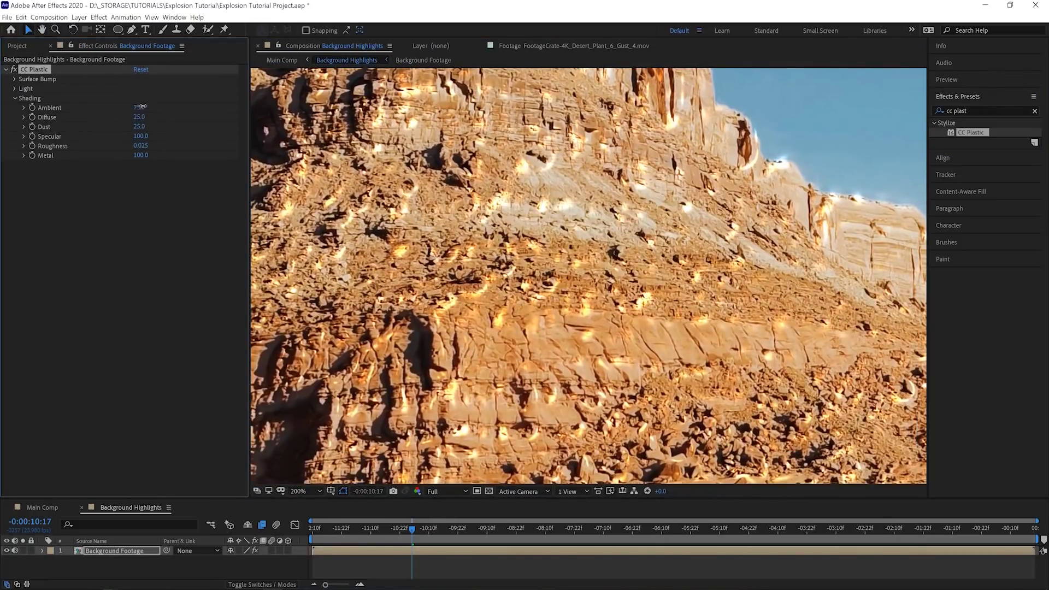
left_click_drag(141, 107, 24, 90)
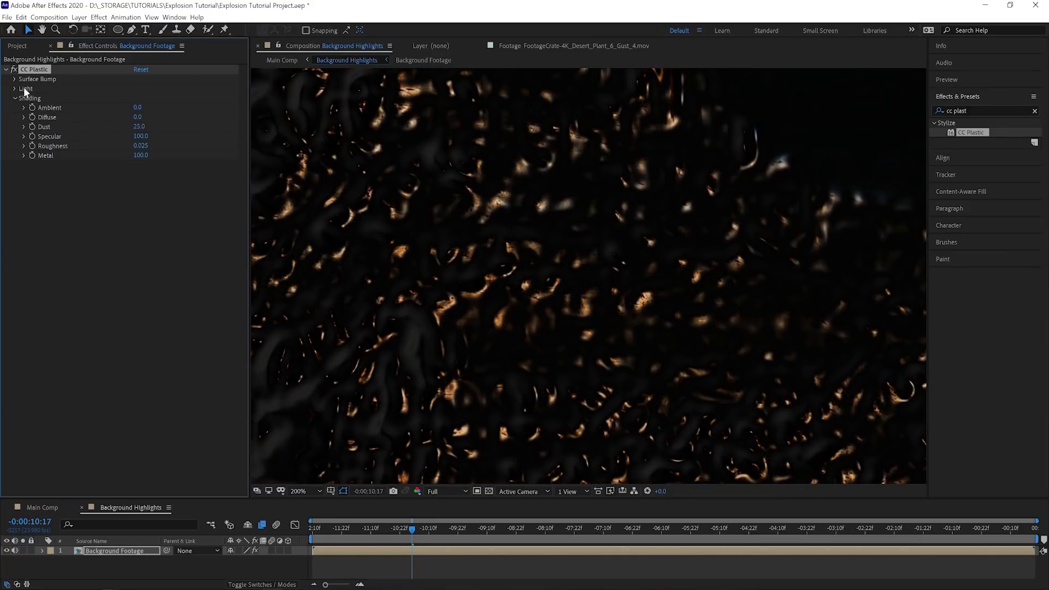
Set CC Plastic's Surface Bump Softness to 7.0 for finer highlights on the rocks and ground
left_click_drag(120, 110, 82, 109)
scroll(474, 280, "down", 1)
left_click_drag(474, 280, 424, 225)
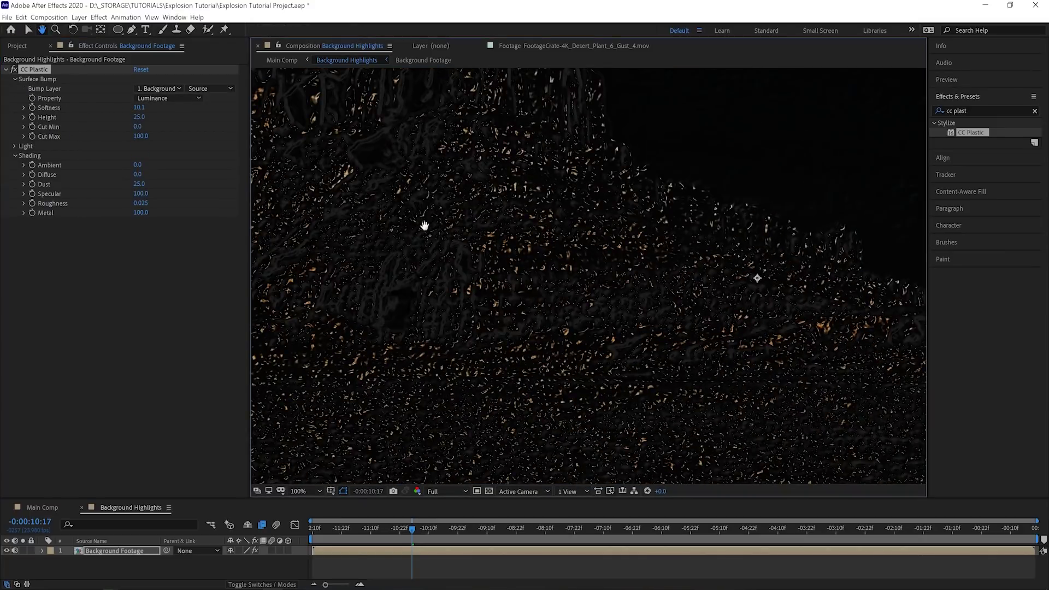
left_click_drag(154, 118, 118, 105)
Reveal CC Plastic's light settings and raise the Light Height
left_click(11, 146)
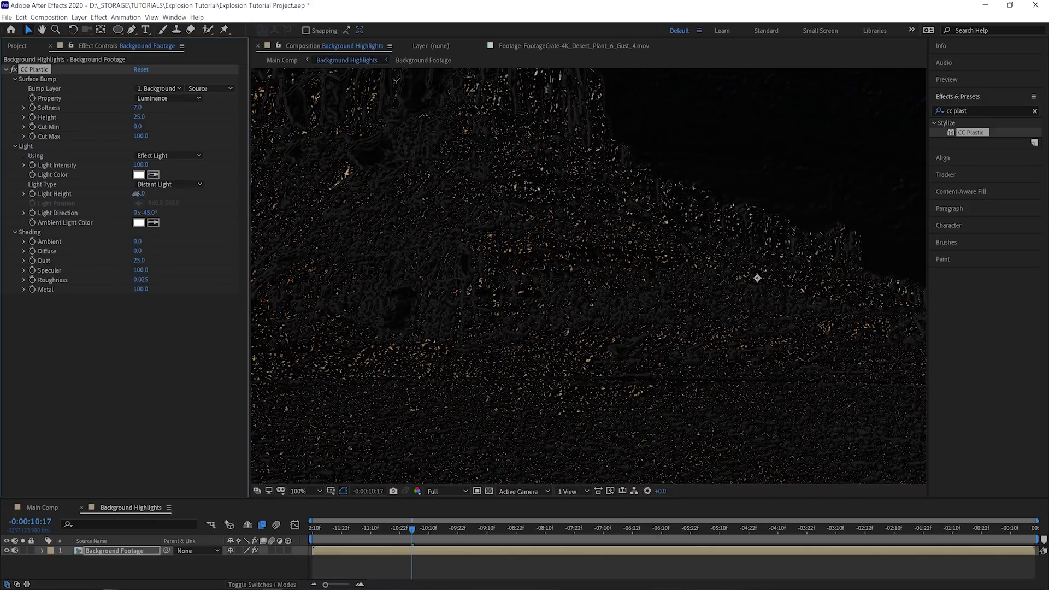
left_click_drag(136, 194, 175, 194)
scroll(602, 320, "down", 1)
left_click_drag(601, 328, 545, 356)
scroll(510, 339, "up", 1)
Key out the blue sky with Keylight (1.2) ahead of CC Plastic, using Screen Gain 147.4 and Clip Black 4.0
left_click(5, 69)
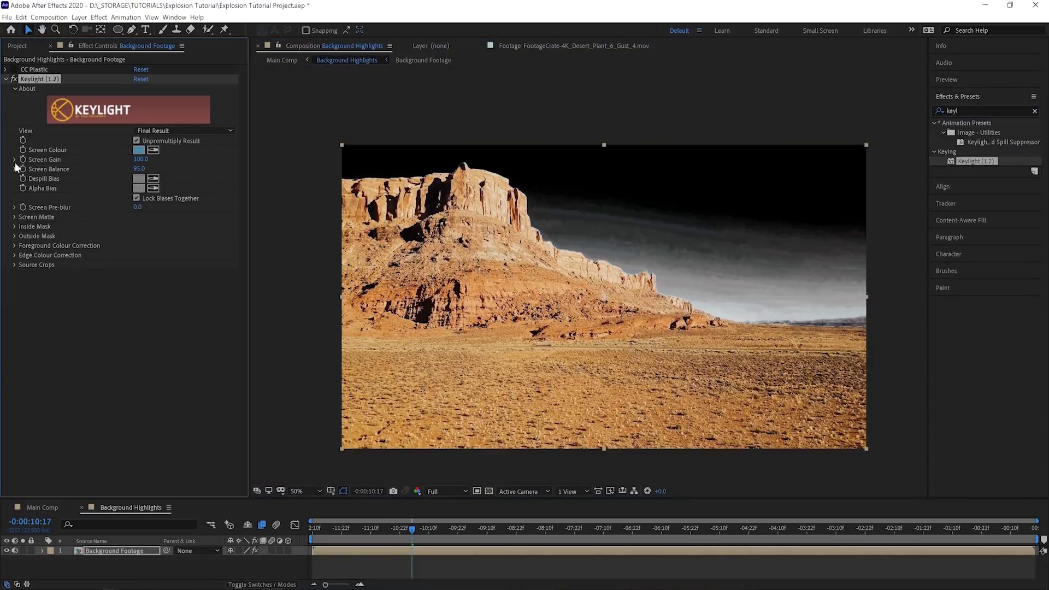
left_click(16, 159)
left_click_drag(213, 176, 255, 178)
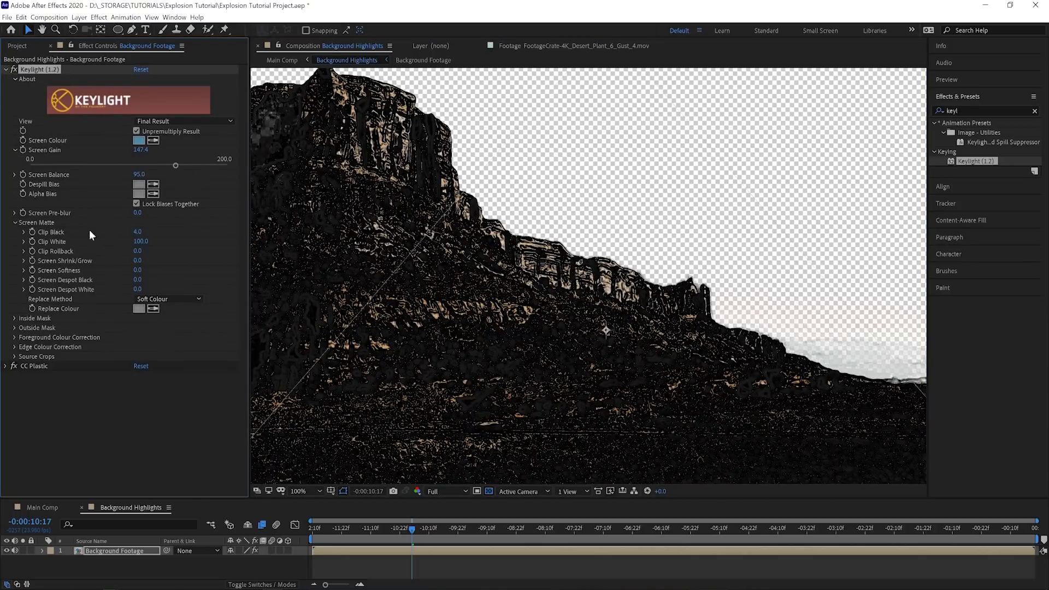
Duplicate the Background Footage layer, remove all effects from the copy and apply Tint to it
key("comma")
key("ctrl+d")
key("ctrl+shift+e")
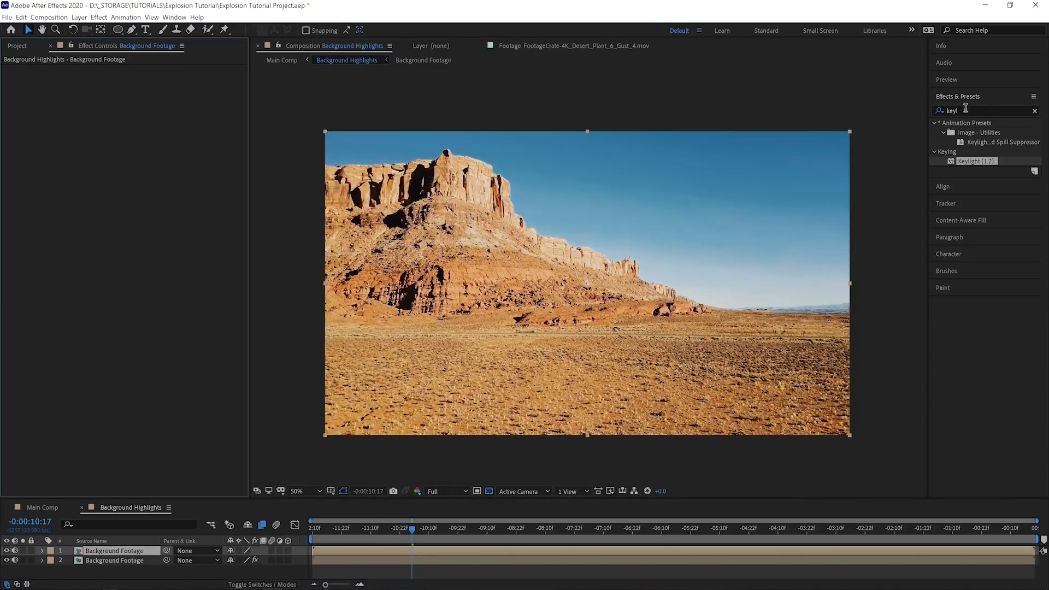
left_click(965, 109)
type("tint")
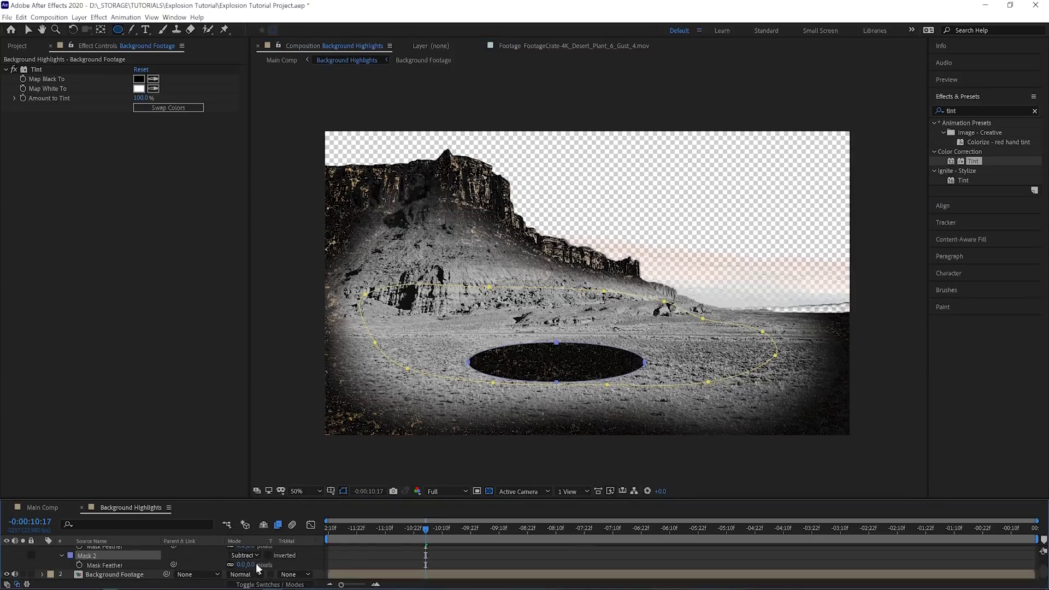
Compare Screen, Add and Lighten blending on the tinted, masked Background Footage layer and set it to Lighten
scroll(255, 560, "up", 1)
left_click(245, 551)
left_click(253, 253)
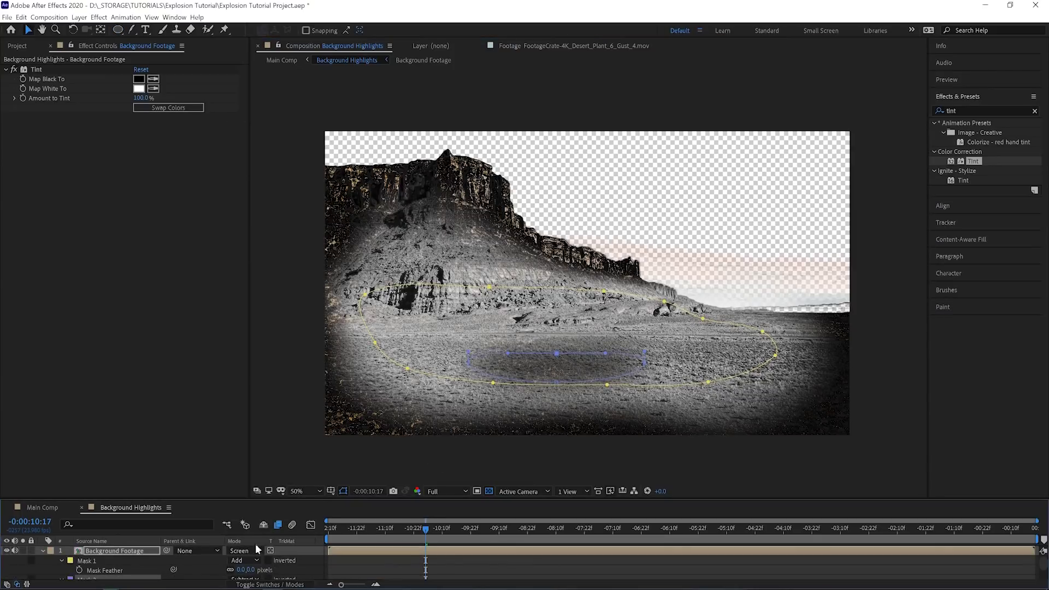
left_click(253, 550)
left_click(259, 241)
left_click(254, 551)
left_click(245, 226)
left_click(260, 551)
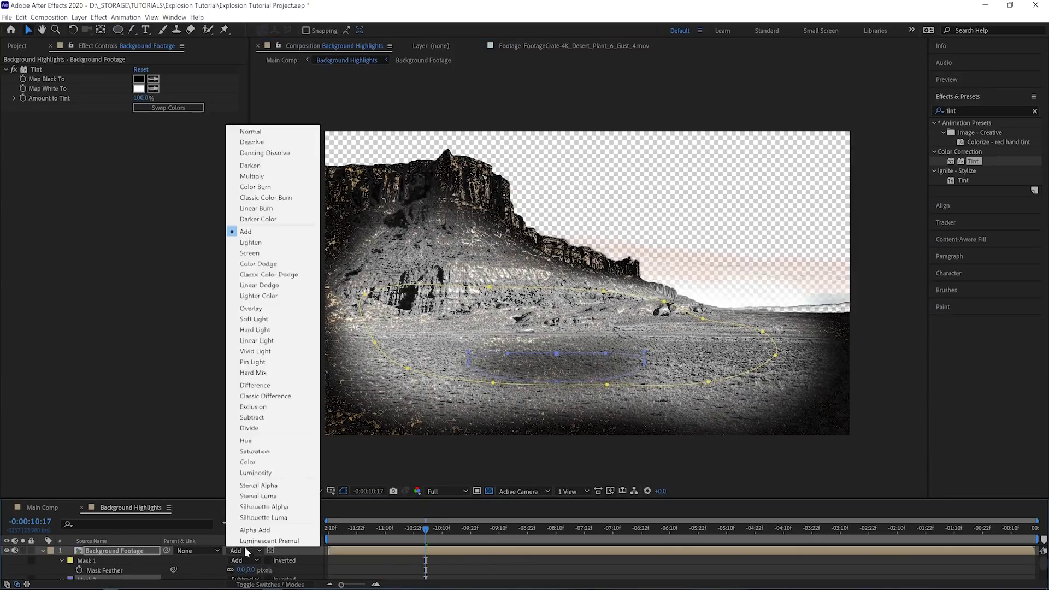
left_click(262, 243)
Add an adjustment layer to the Background Highlights composition and apply Levels to it
left_click(79, 17)
mouse_move(95, 27)
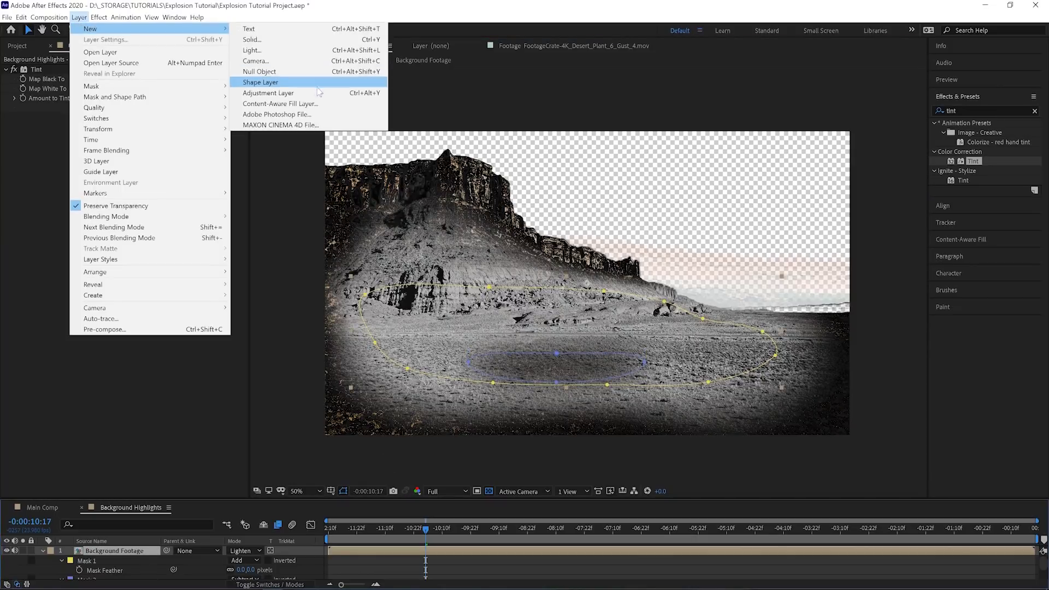
left_click(273, 83)
left_click(139, 89)
left_click(94, 205)
left_click(90, 205)
left_click(223, 237)
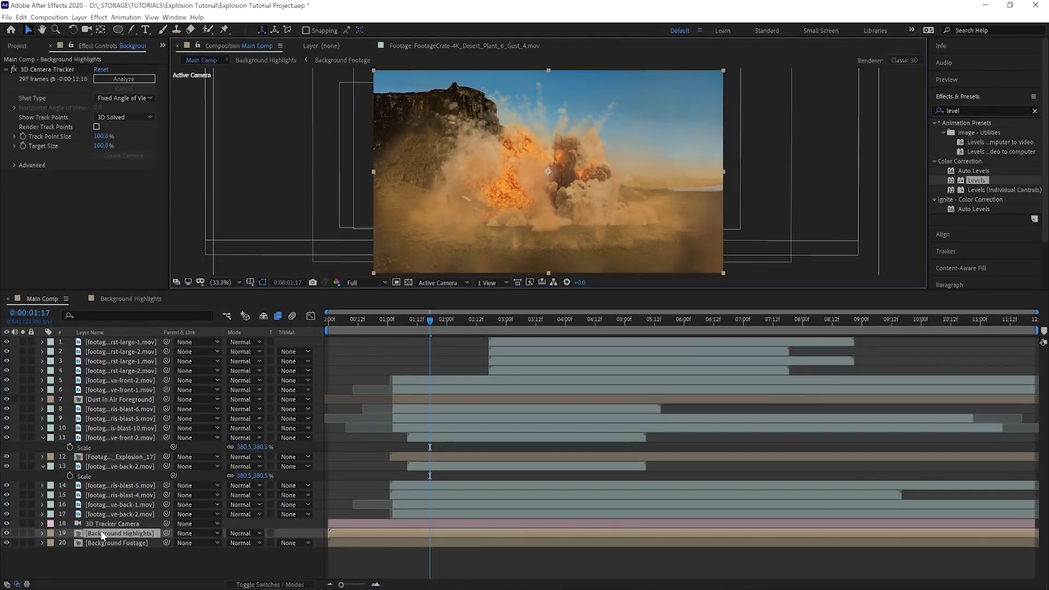
Try the Add blend mode on the Background Highlights layer in Main Comp and return it to Normal
left_click(243, 534)
left_click(257, 215)
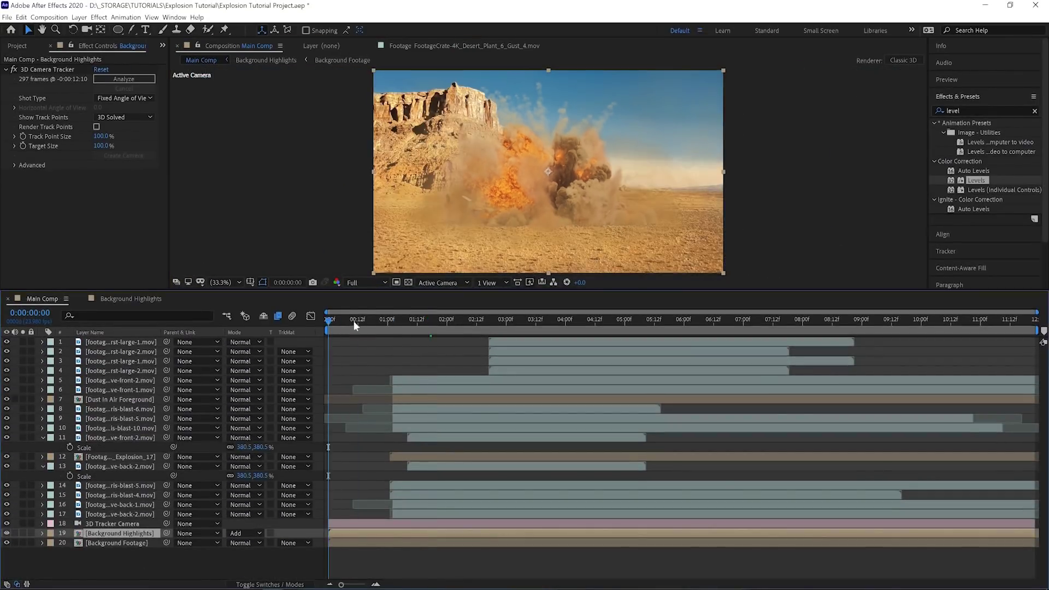
left_click(243, 533)
left_click(244, 112)
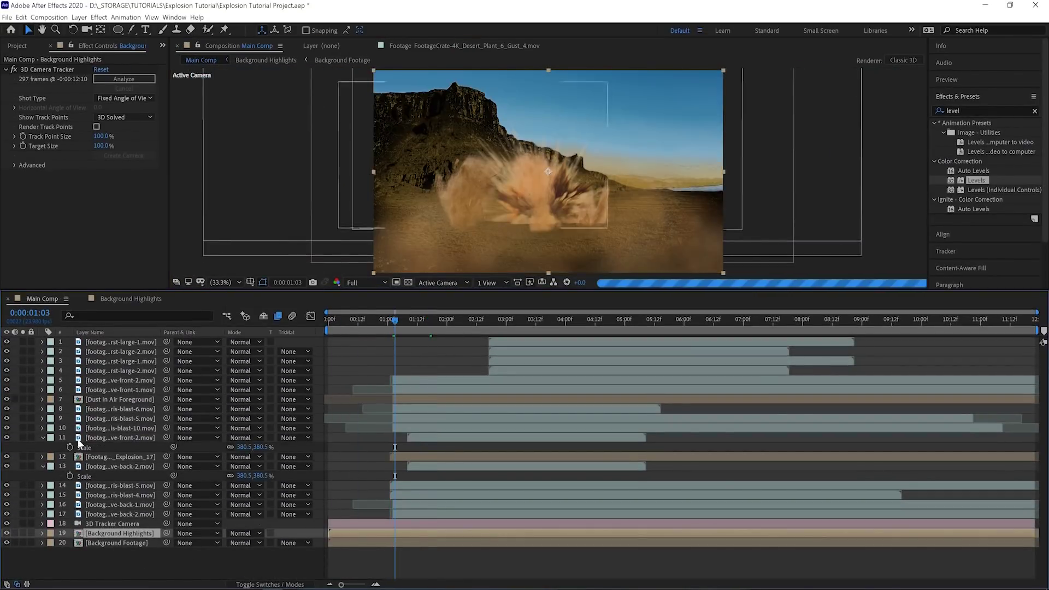
Solo the Ultimate Explosion 17, Background Highlights and Background Footage layers
left_click(22, 457)
left_click(22, 533)
left_click(22, 543)
Keyframe the Background Highlights layer's Opacity from 0% at about 0:00:01:00 to 100% at 0:00:01:06
key("Page_Down")
key("Page_Down")
key("Page_Down")
key("t")
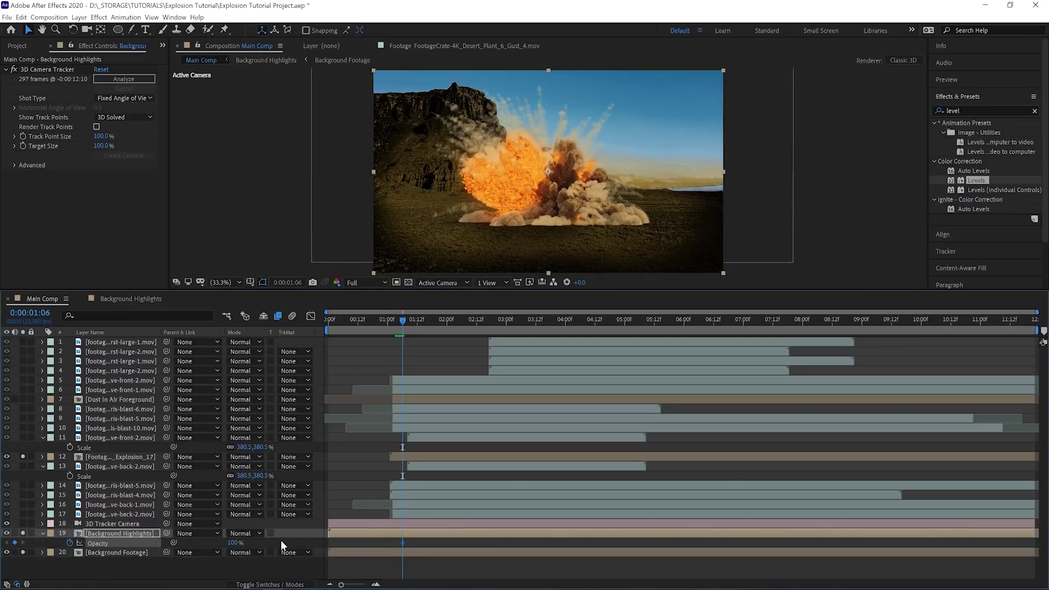
left_click_drag(403, 320, 388, 324)
left_click(234, 542)
type("0")
key("Return")
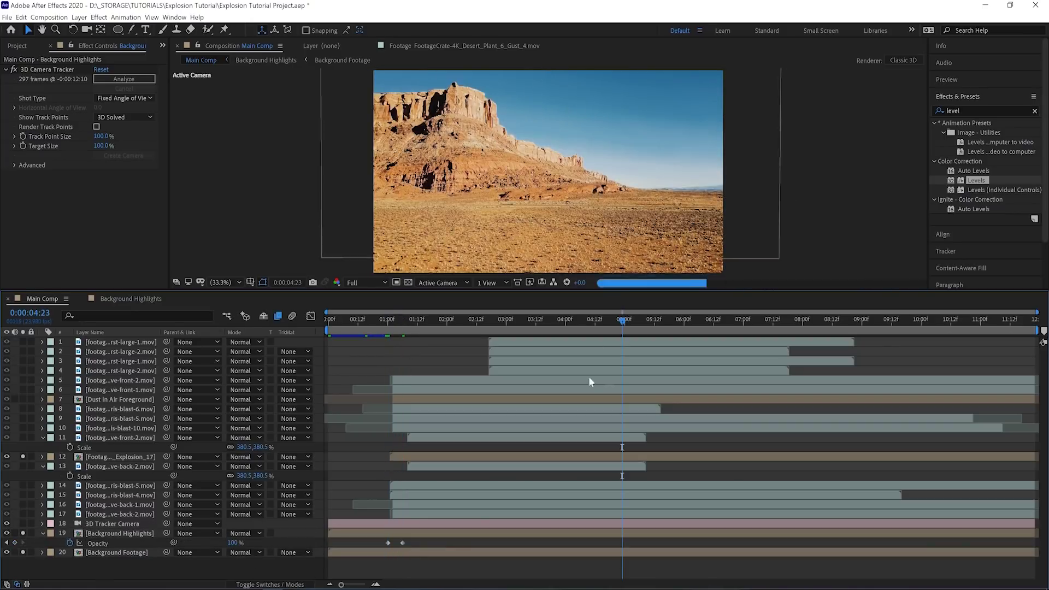
Keyframe the Background Highlights layer's Opacity to fade out at about 0:00:03:14 and set its blend mode to Add
left_click(558, 327)
left_click_drag(233, 543, 179, 543)
left_click(412, 325)
left_click(245, 533)
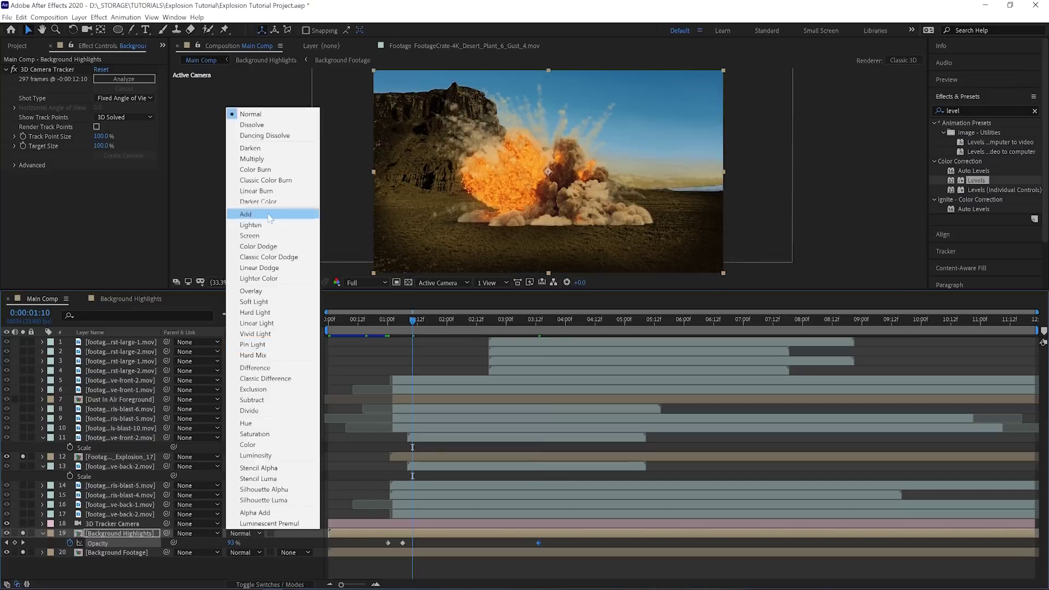
left_click(269, 214)
Unsolo the Ultimate Explosion 17, Background Highlights and Background Footage layers so the whole Main Comp shows
key("Home")
left_click_drag(22, 552, 22, 457)
left_click_drag(368, 290, 368, 301)
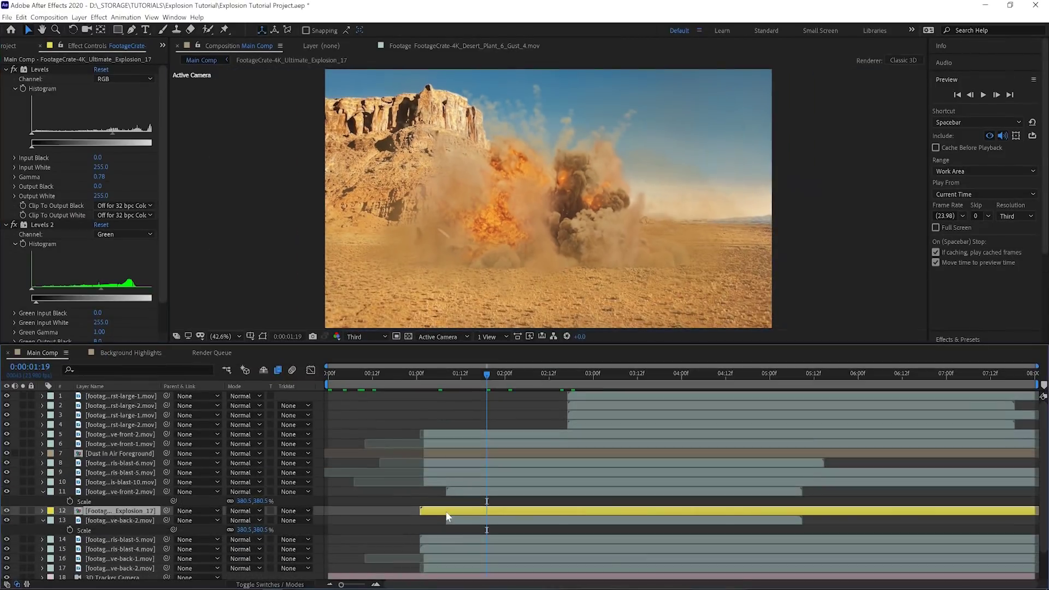
Pre-compose a copy of the Ultimate Explosion 17 layer and open the resulting composition
key("ctrl+shift+c")
left_click(489, 377)
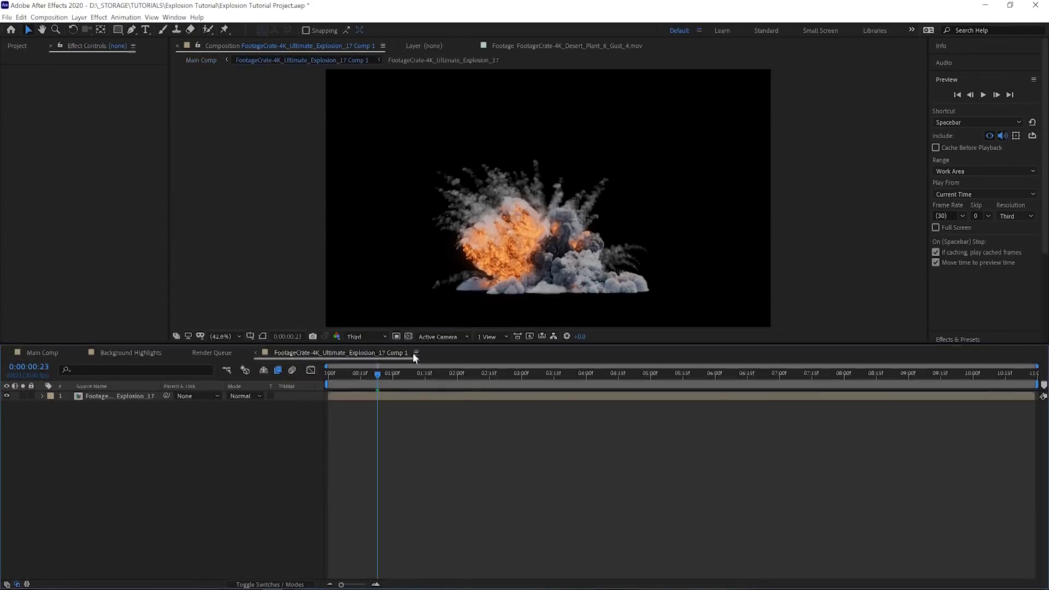
left_click_drag(414, 354, 416, 507)
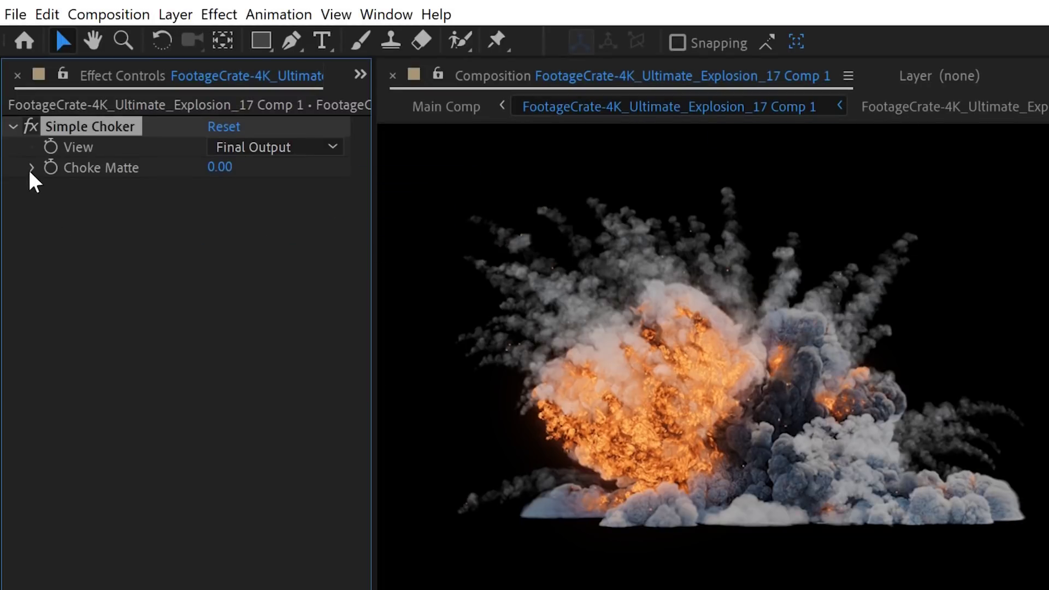
Apply Simple Choker to the explosion with Choke Matte 4.67 and add a Fast Box Blur below it
left_click_drag(198, 202, 249, 211)
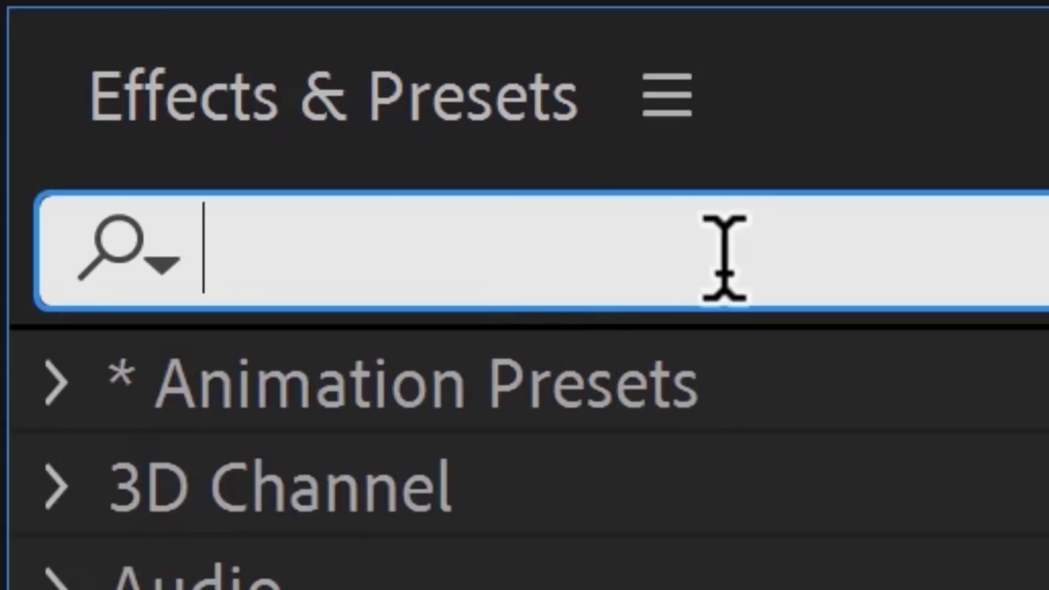
type("Fast Box Blur")
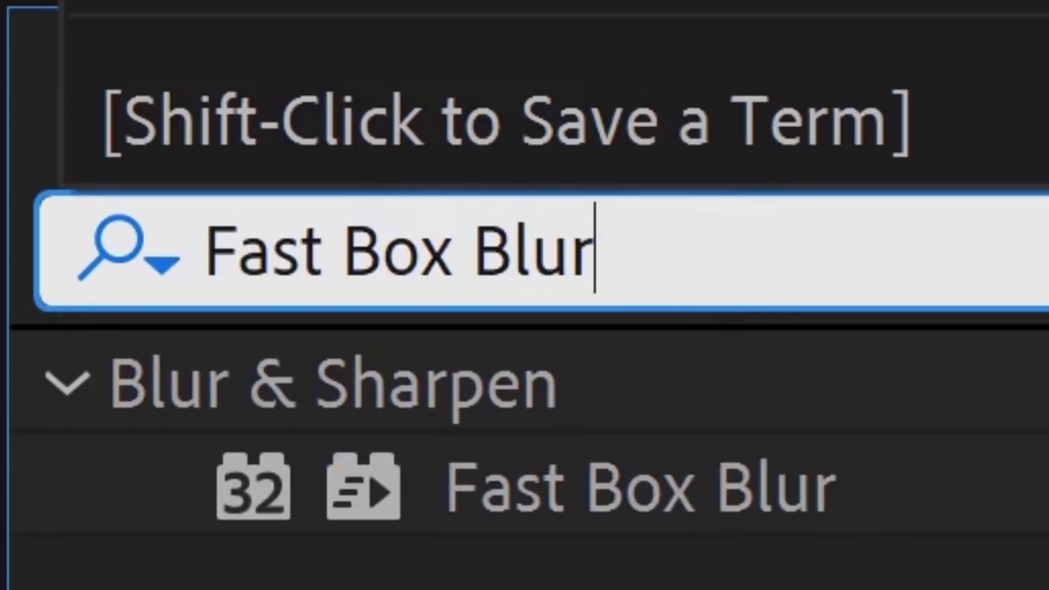
left_click_drag(634, 481, 0, 521)
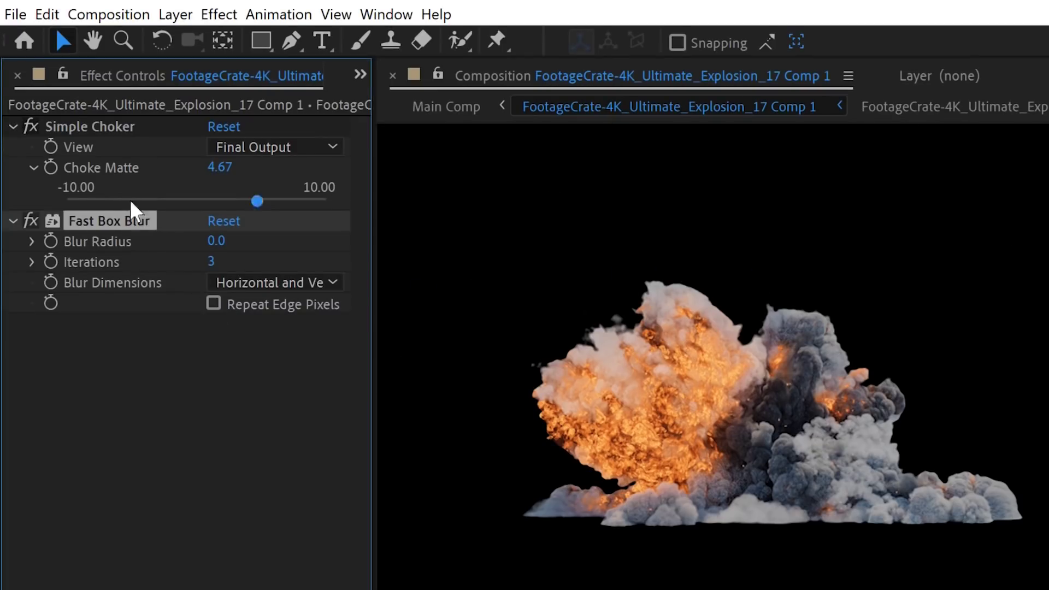
left_click(12, 127)
left_click(11, 147)
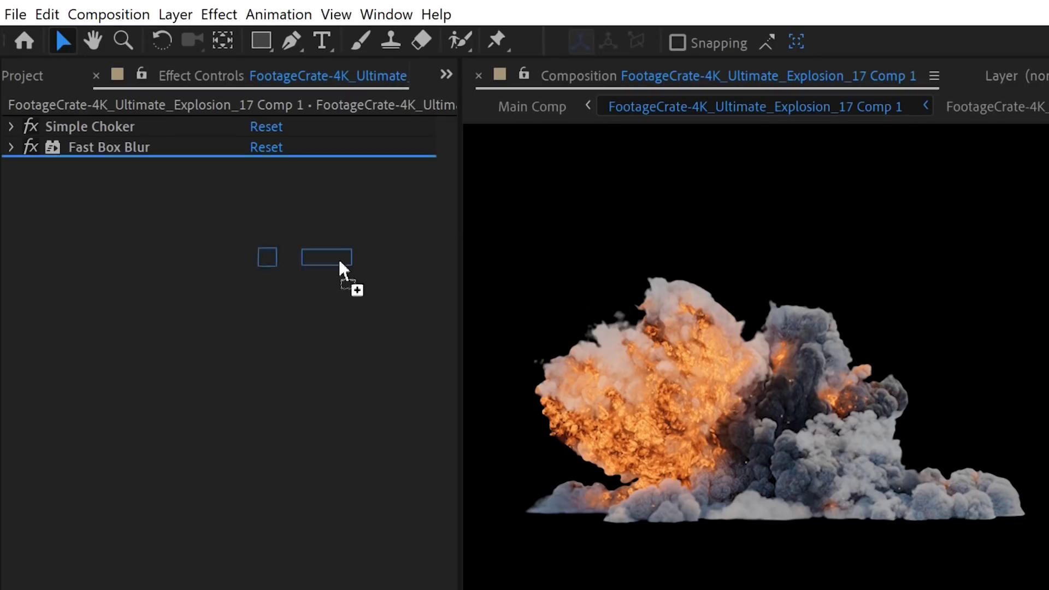
Apply Levels to the explosion layer below the blur and set the Alpha channel's Input White to 1.0
left_click_drag(339, 258, 341, 262)
left_click(327, 188)
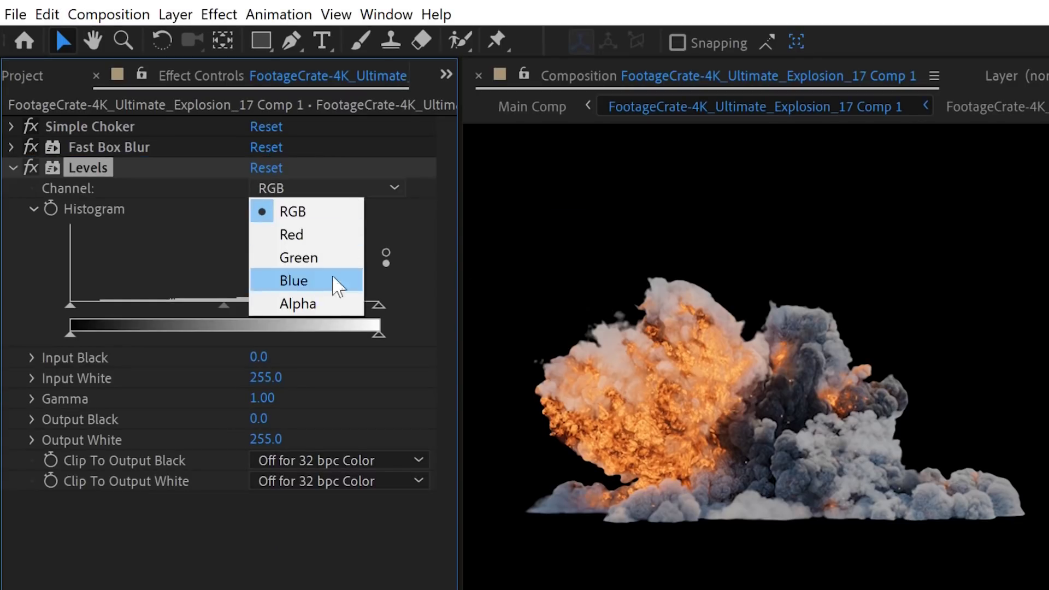
left_click(292, 305)
left_click_drag(378, 305, 168, 308)
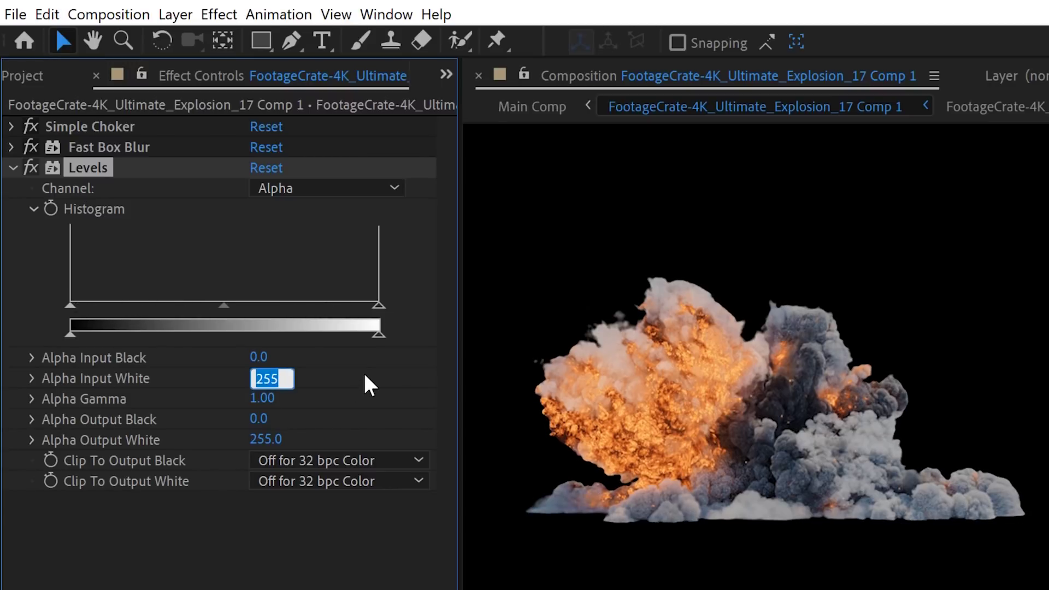
type("1")
key("Return")
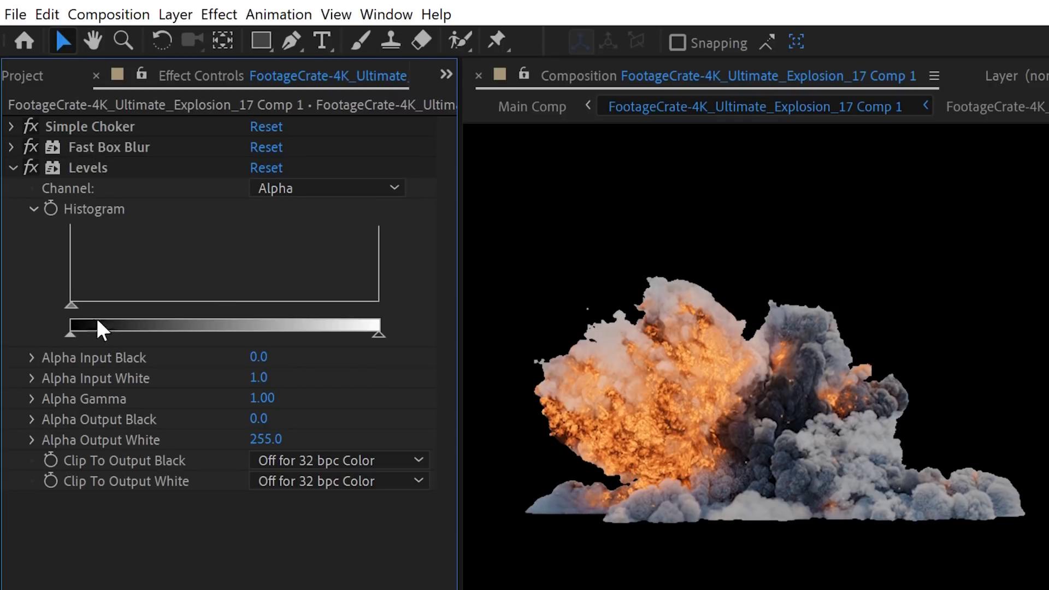
left_click_drag(77, 304, 380, 312)
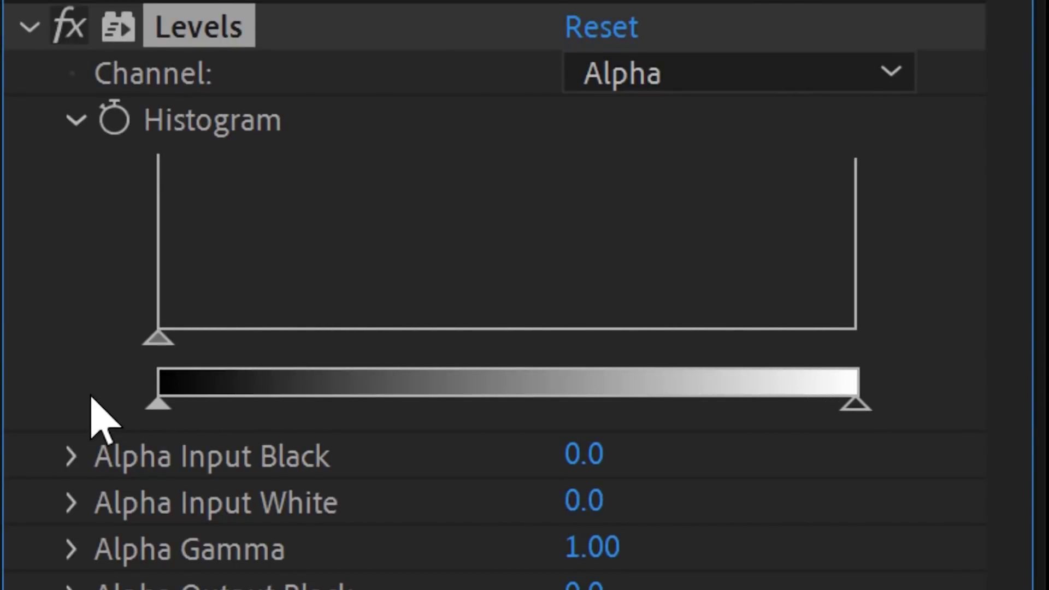
left_click(571, 499)
type("1")
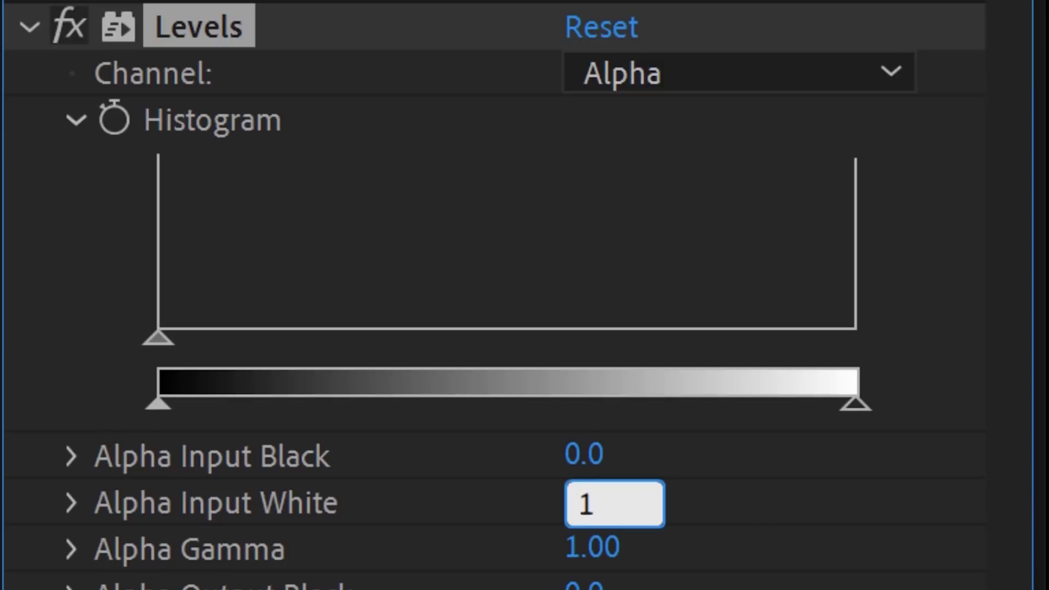
key("Return")
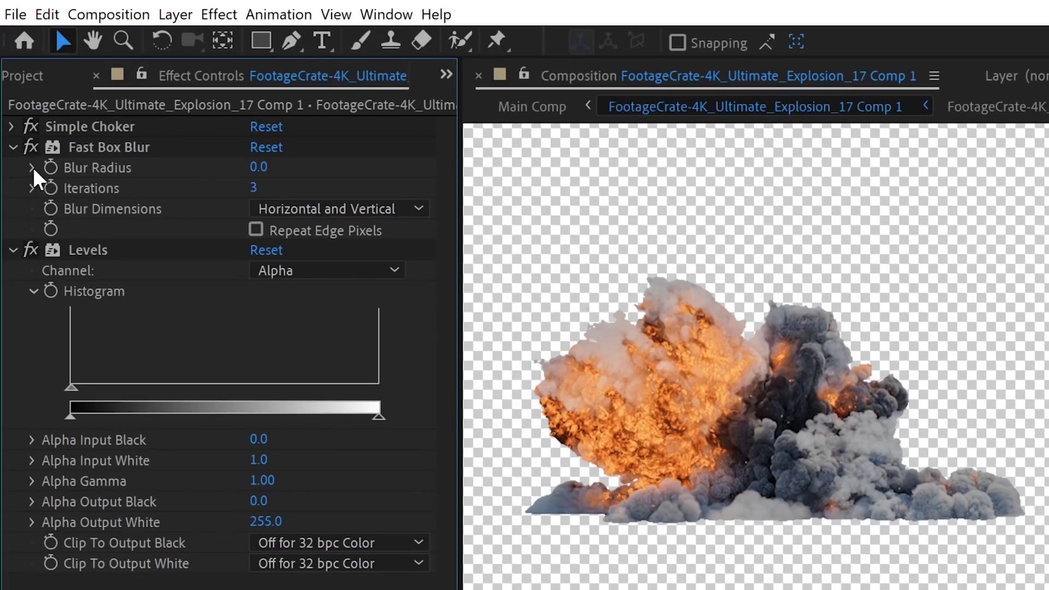
Keyframe the Fast Box Blur's Blur Radius from 0.0 at the start to 732.0 at 0:00:02:17
left_click(32, 168)
left_click_drag(64, 199, 143, 222)
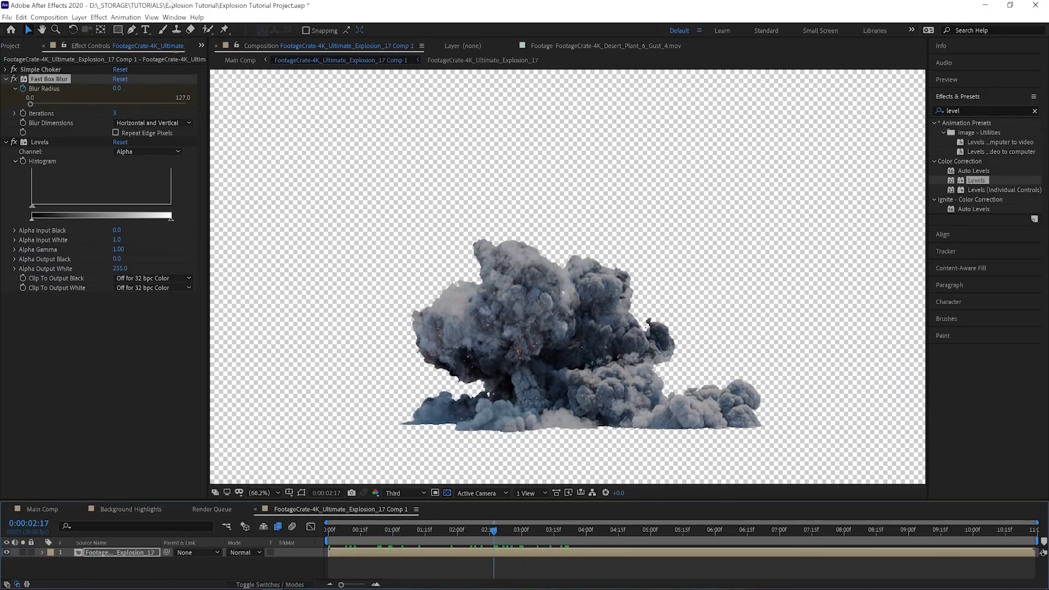
left_click_drag(30, 104, 189, 104)
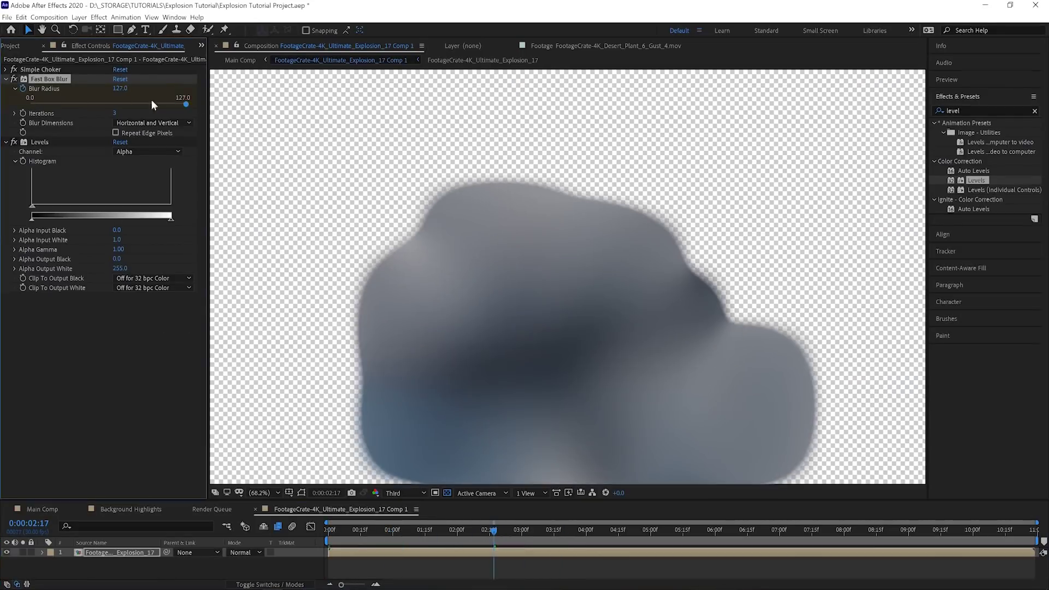
left_click_drag(118, 89, 355, 93)
key("comma")
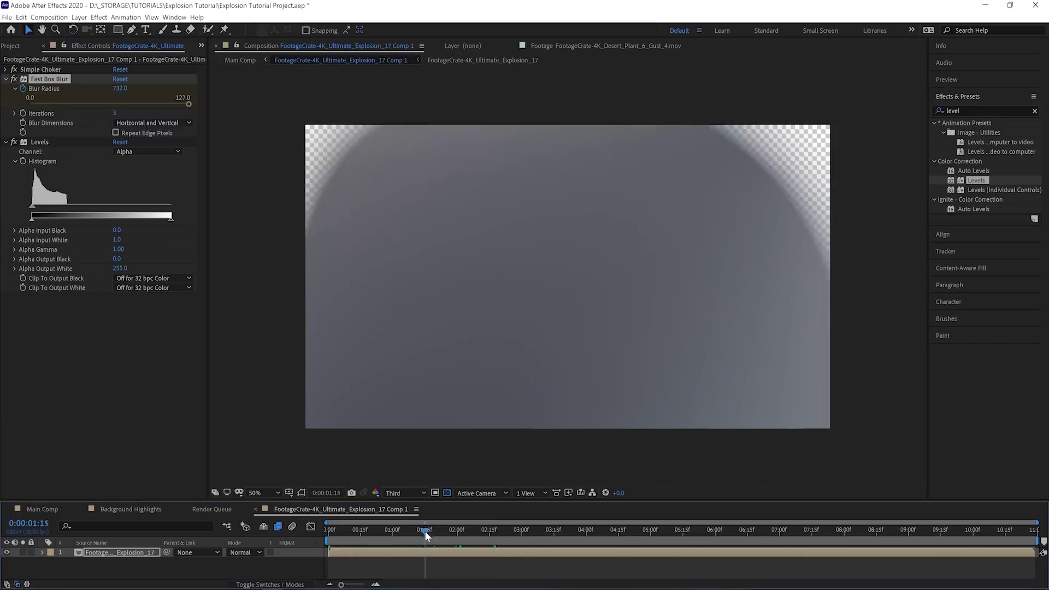
Duplicate the blurred explosion layer and add a second Fast Box Blur with Blur Radius 343.0 to the upper copy
left_click_drag(425, 531, 348, 531)
key("ctrl+d")
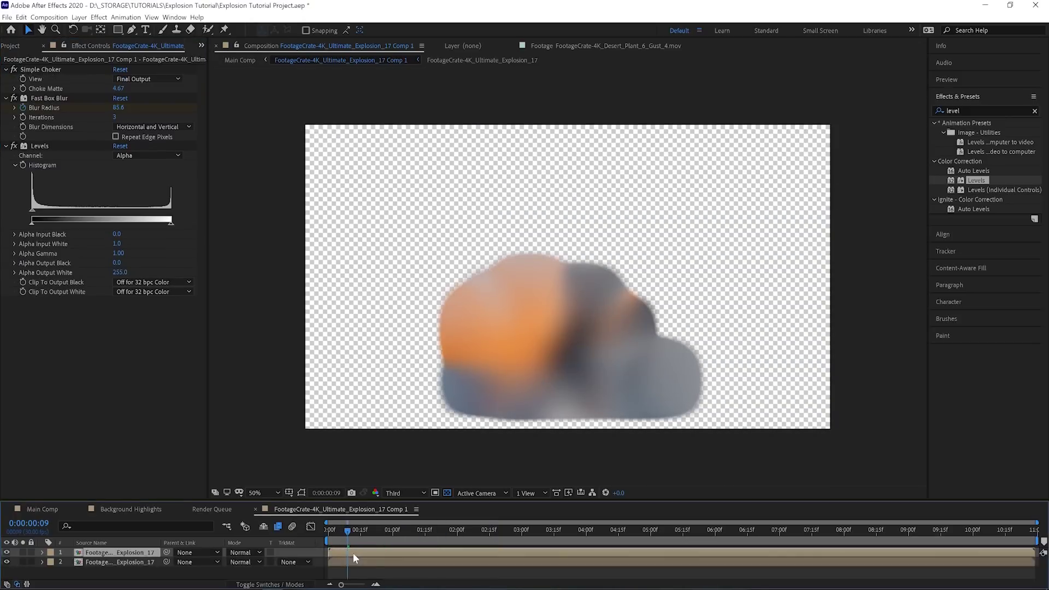
type("fast")
double_click(985, 181)
left_click(6, 146)
left_click(6, 98)
left_click(6, 69)
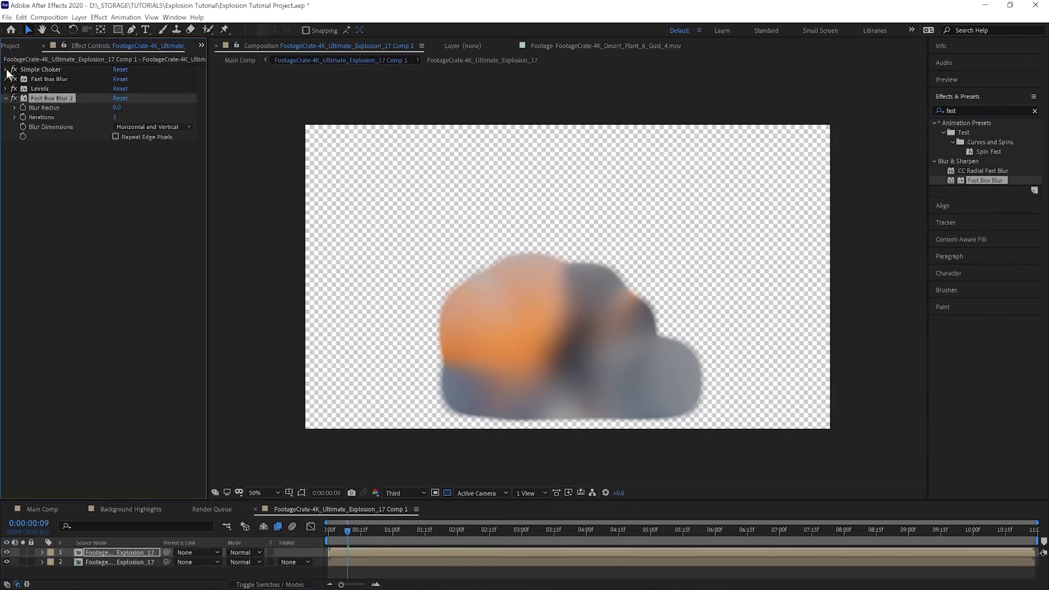
left_click_drag(126, 108, 365, 555)
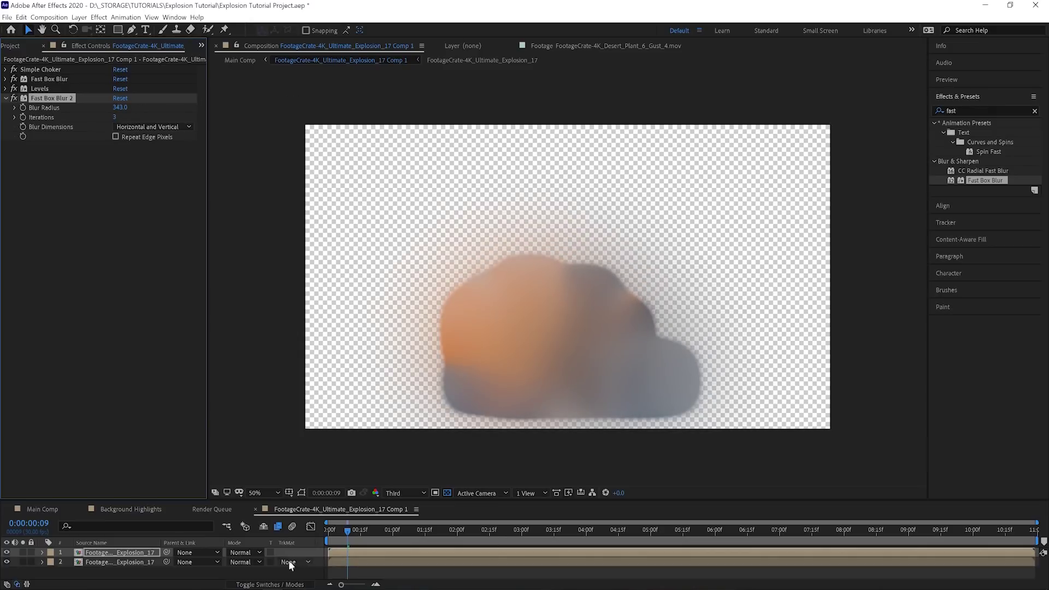
Matte the lower explosion layer with the copy's inverted alpha and set the second blur's Blur Radius to 65.0, previewing the ring
left_click(289, 561)
left_click(347, 530)
left_click(446, 493)
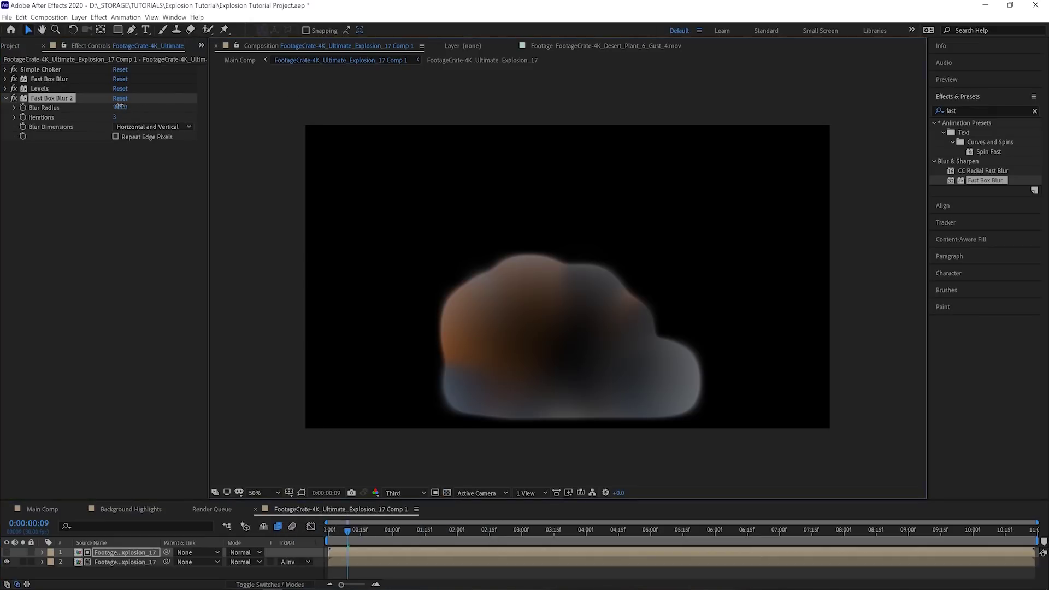
left_click_drag(120, 107, 1, 107)
key("ctrl+z")
key("ctrl+shift+z")
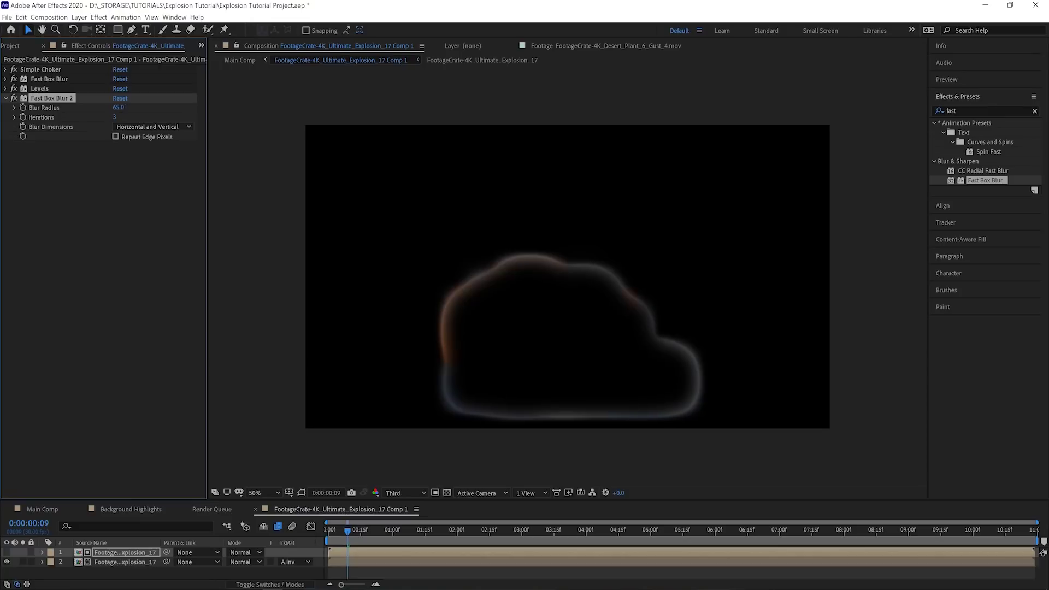
key("space")
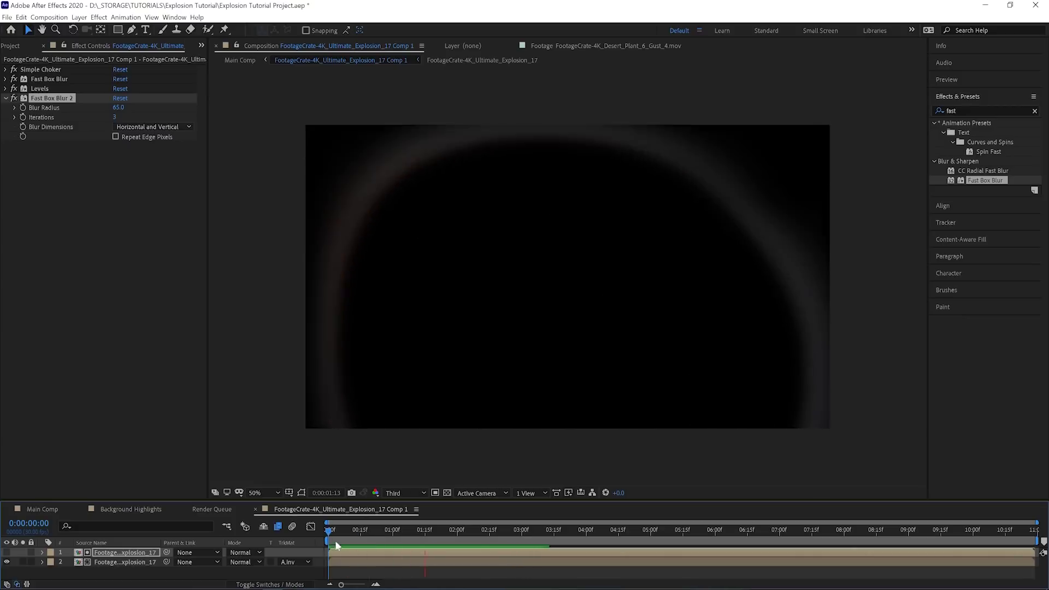
left_click(469, 537)
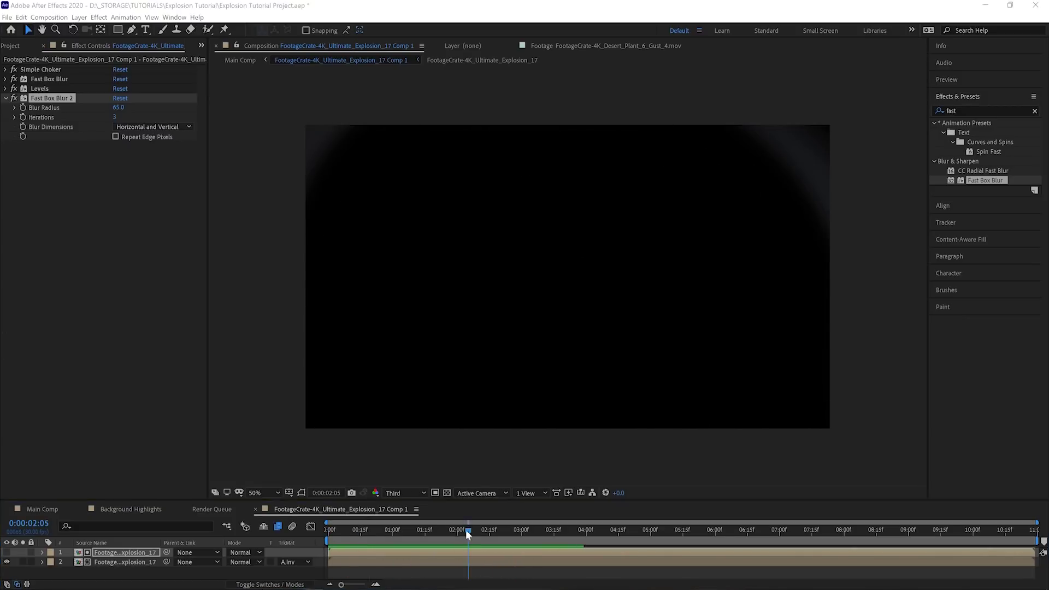
Create a solid and mask it to a wide rectangle across the frame's lower edge with a Mask Feather of about 104 pixels
left_click_drag(466, 530, 337, 541)
left_click(78, 17)
left_click(241, 41)
key("Return")
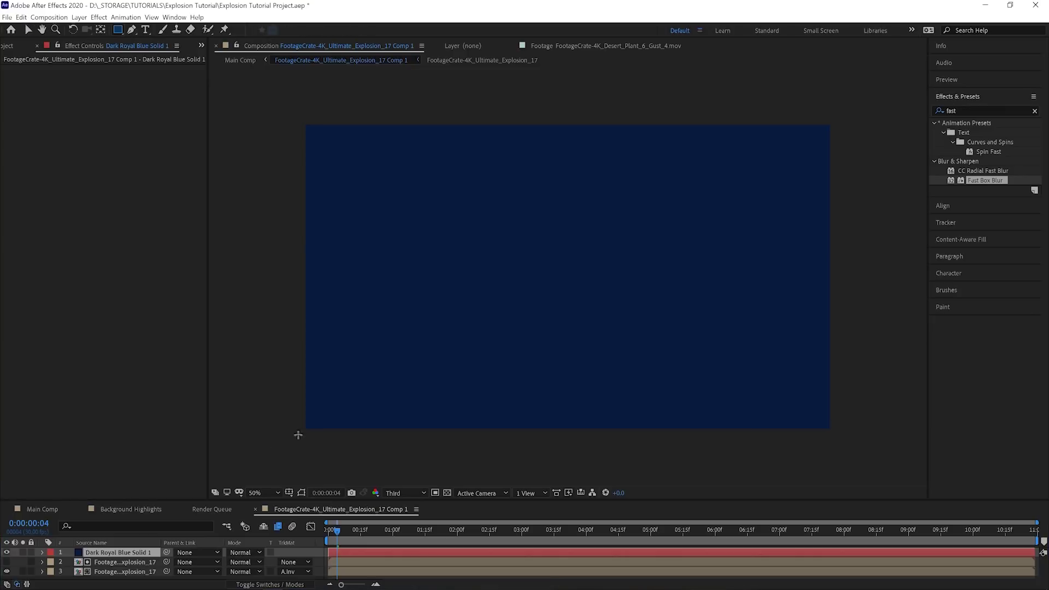
left_click_drag(274, 448, 878, 381)
key("f")
left_click_drag(243, 571, 301, 571)
Set the masked solid's blend mode to Silhouette Alpha and preview the shockwave ring
left_click(252, 551)
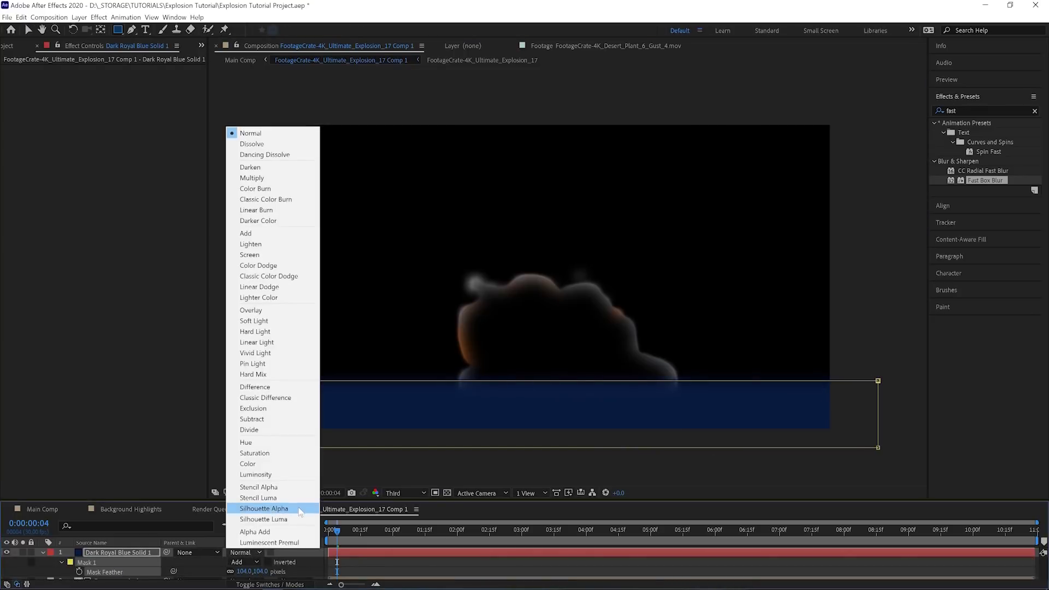
left_click(300, 509)
left_click(447, 493)
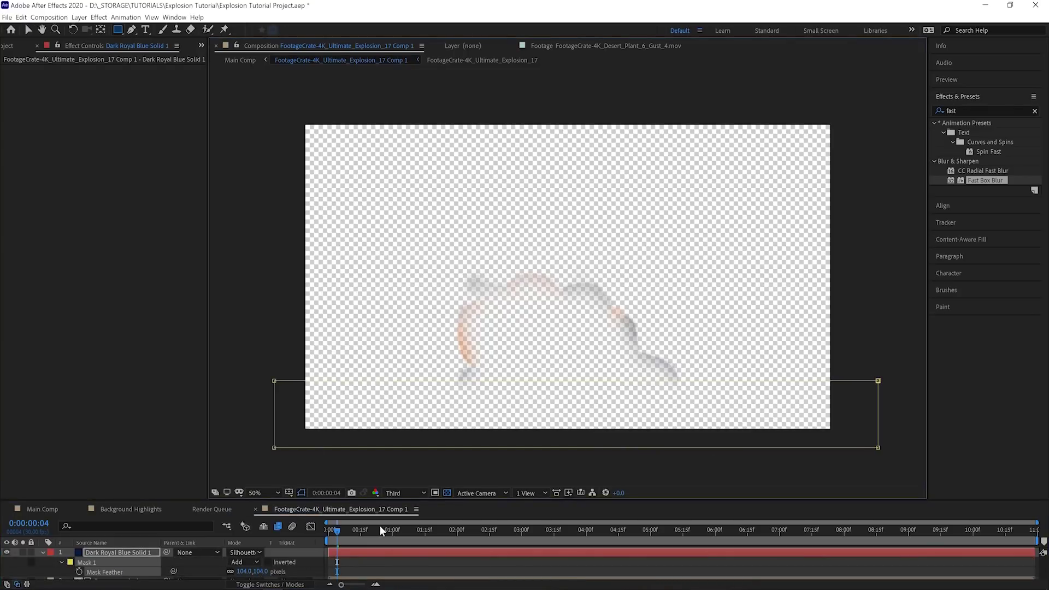
key("space")
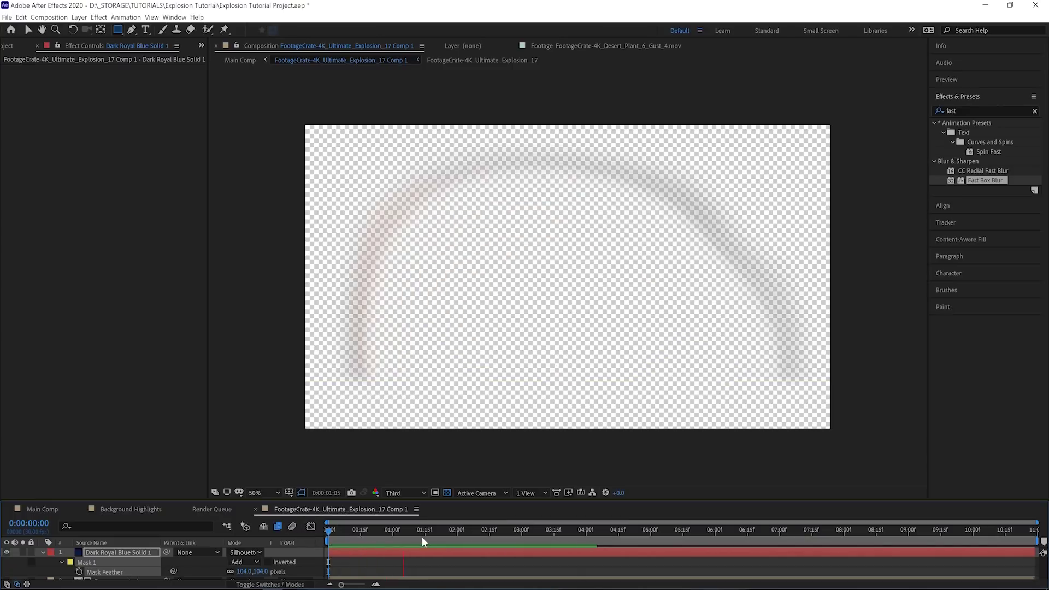
left_click(448, 493)
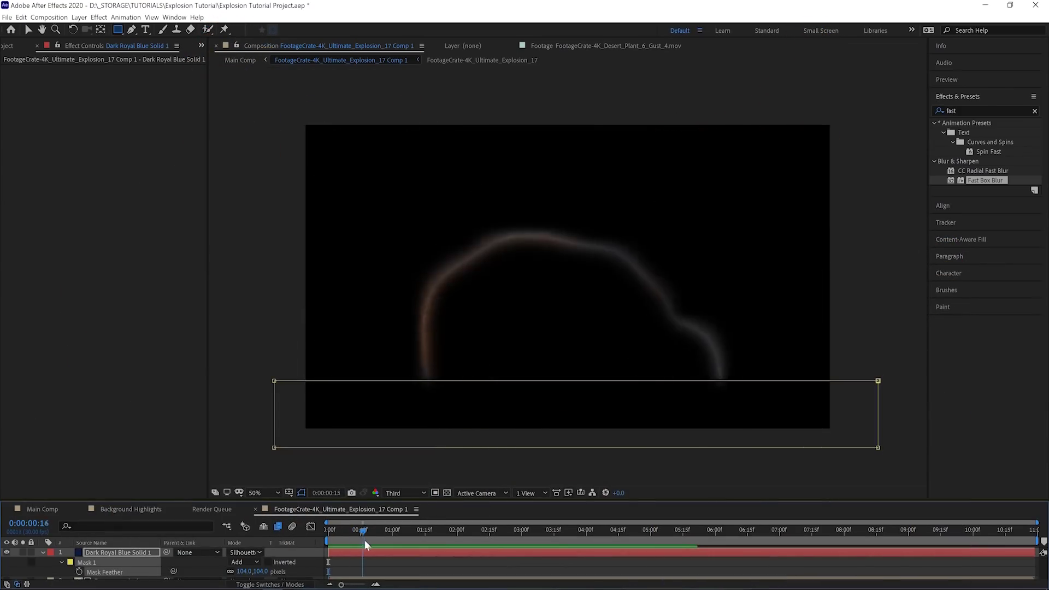
left_click(365, 540)
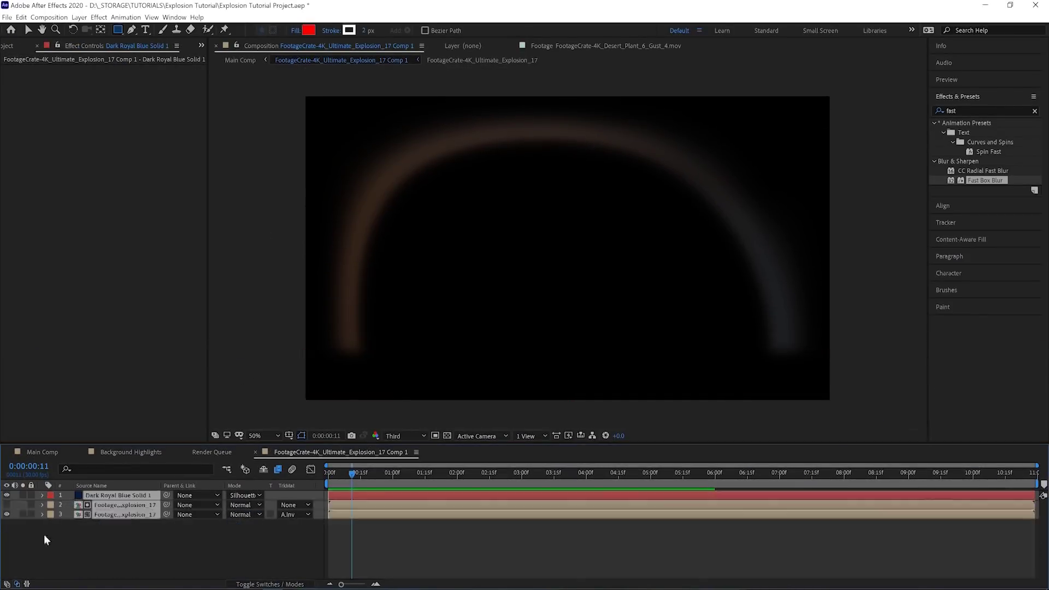
Add an adjustment layer above the shockwave layers and apply the Bulge effect to it
key("u")
left_click_drag(334, 443, 335, 468)
left_click(79, 16)
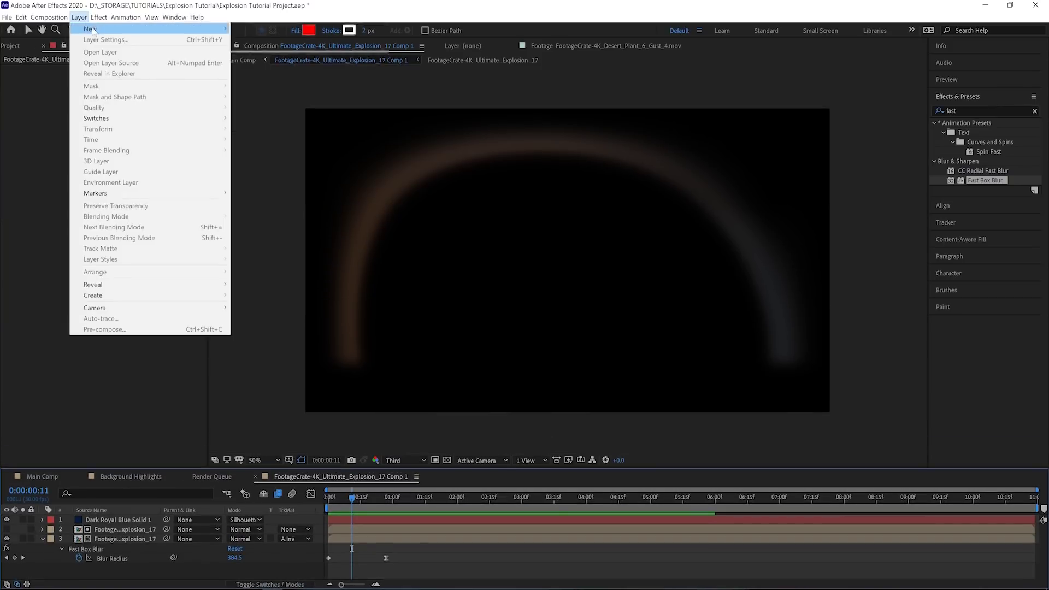
mouse_move(99, 30)
left_click(268, 93)
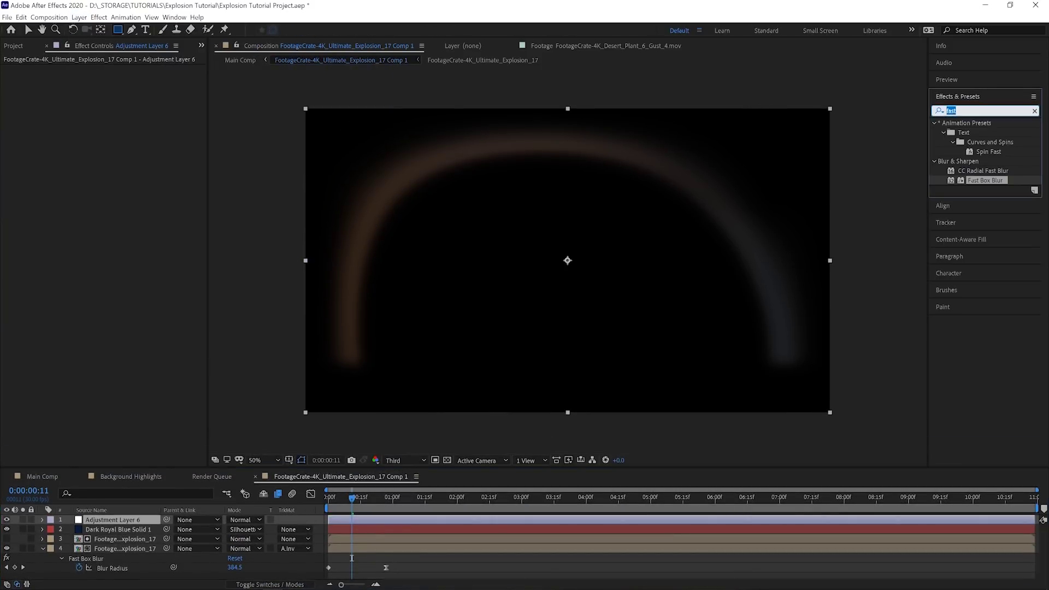
type("Bulge")
left_click_drag(966, 132, 634, 234)
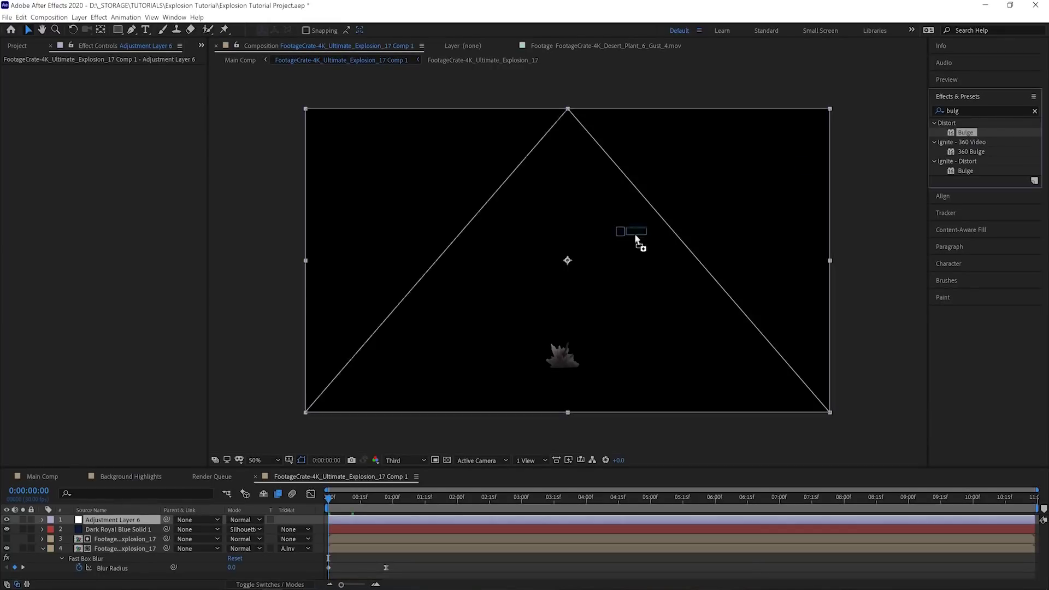
left_click(562, 368)
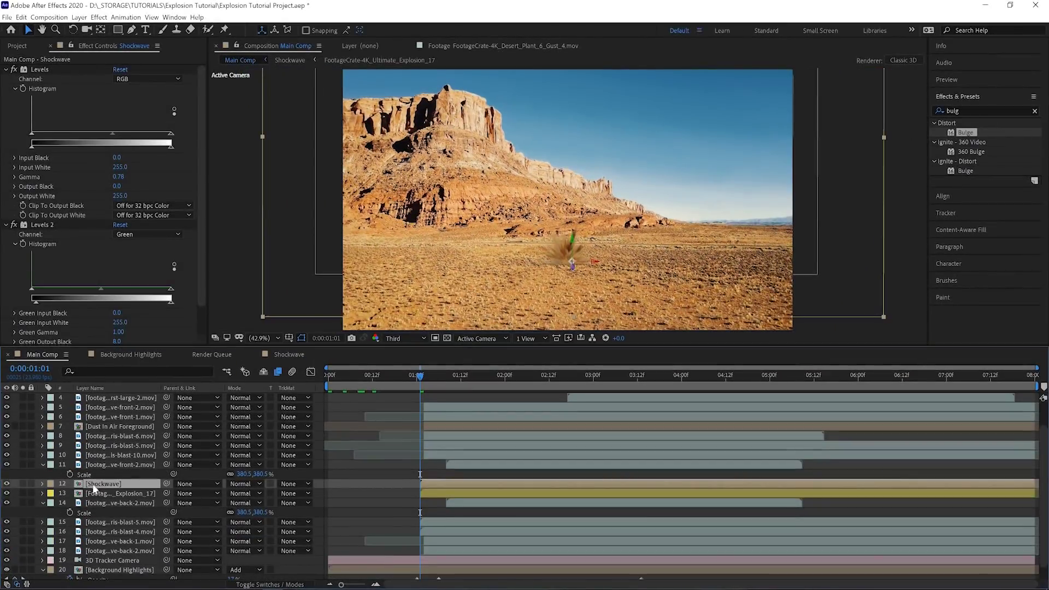
Send the Shockwave layer back one level in Main Comp and add a Shockwave Displacement adjustment layer with a Displacement Map
key("ctrl+[")
left_click(79, 17)
left_click(273, 93)
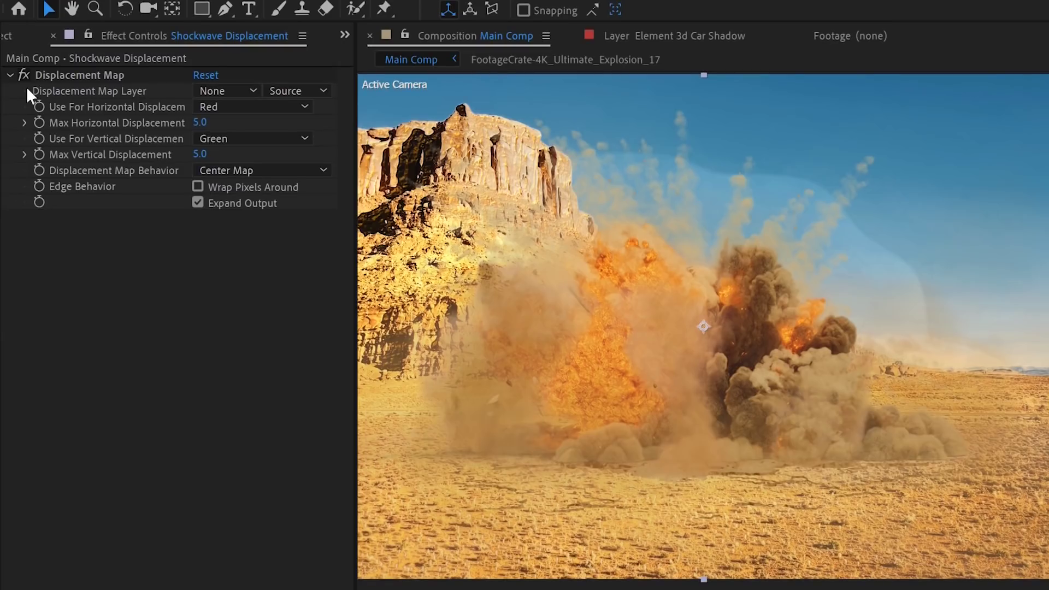
Use the Shockwave layer as the displacement map layer and set Max Horizontal Displacement to 157.0
left_click(227, 90)
left_click(262, 343)
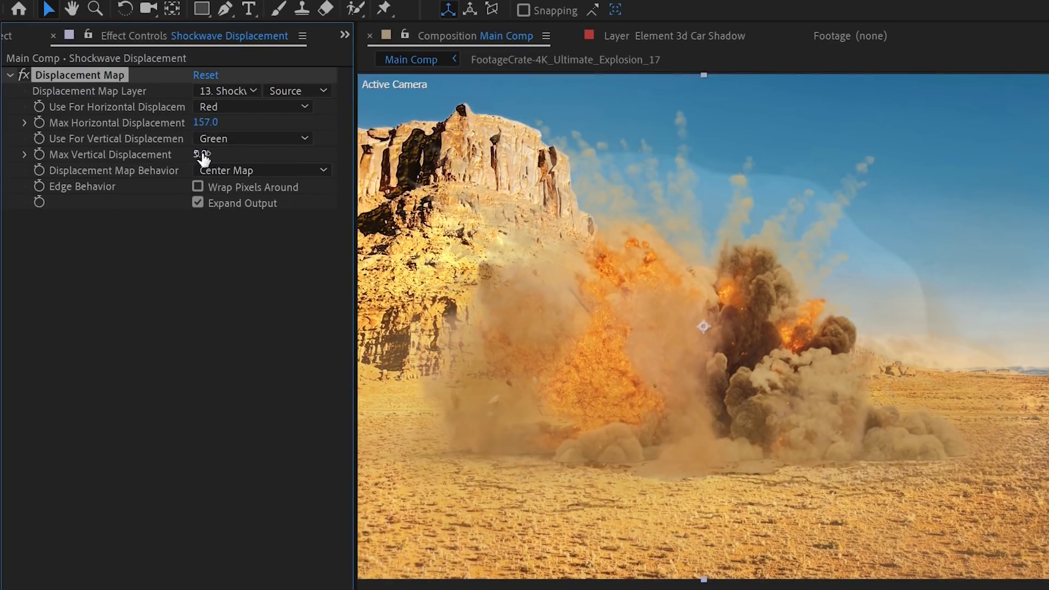
Set Max Vertical Displacement to 1950.0 and add Motion Tile with mirrored edges and a larger output height above the Displacement Map
left_click_drag(202, 155, 348, 148)
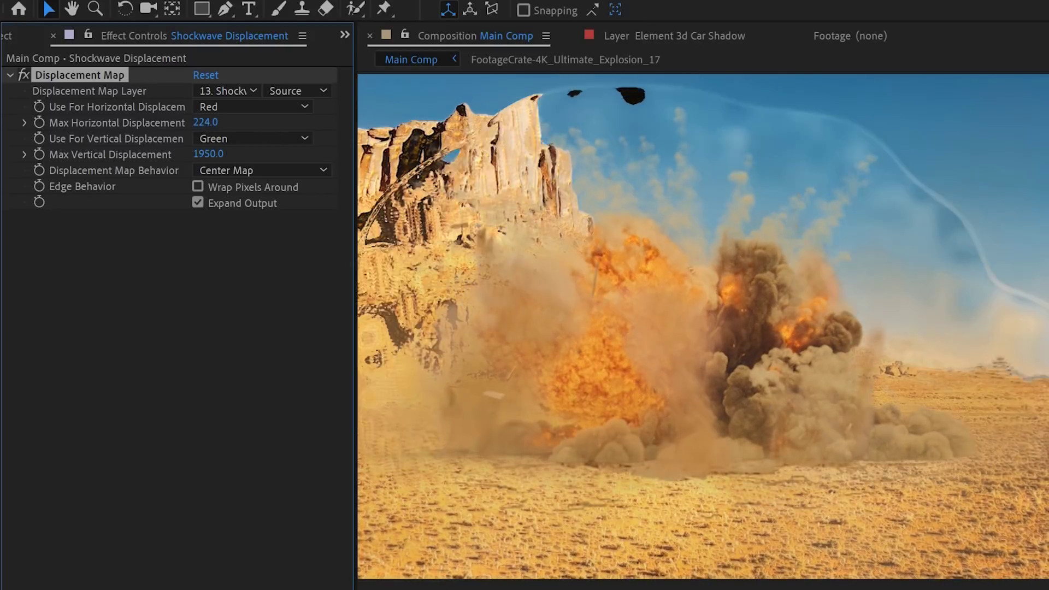
left_click_drag(65, 91, 68, 74)
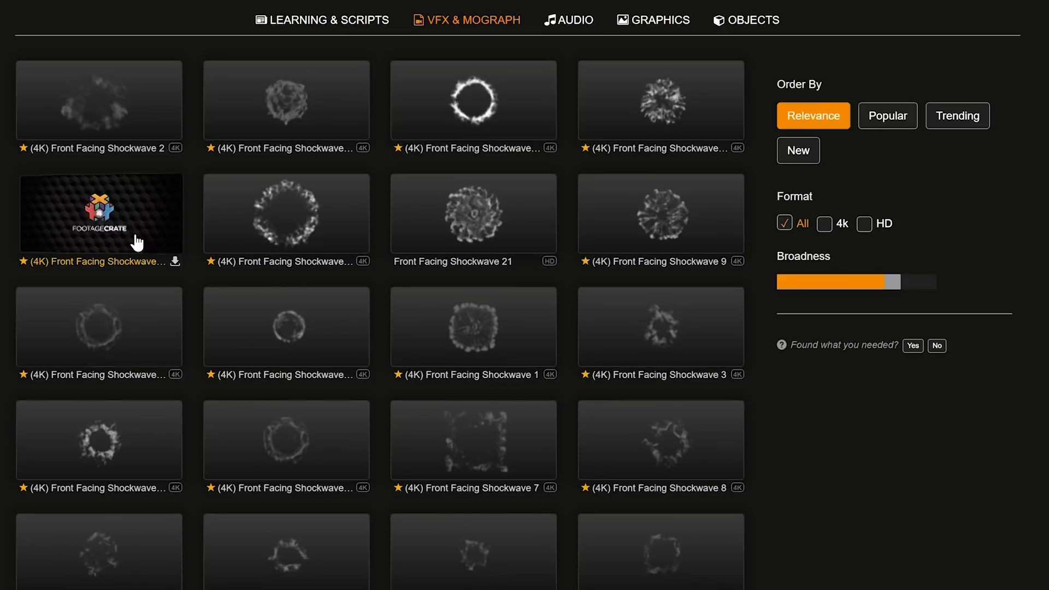
left_click(134, 239)
key("Escape")
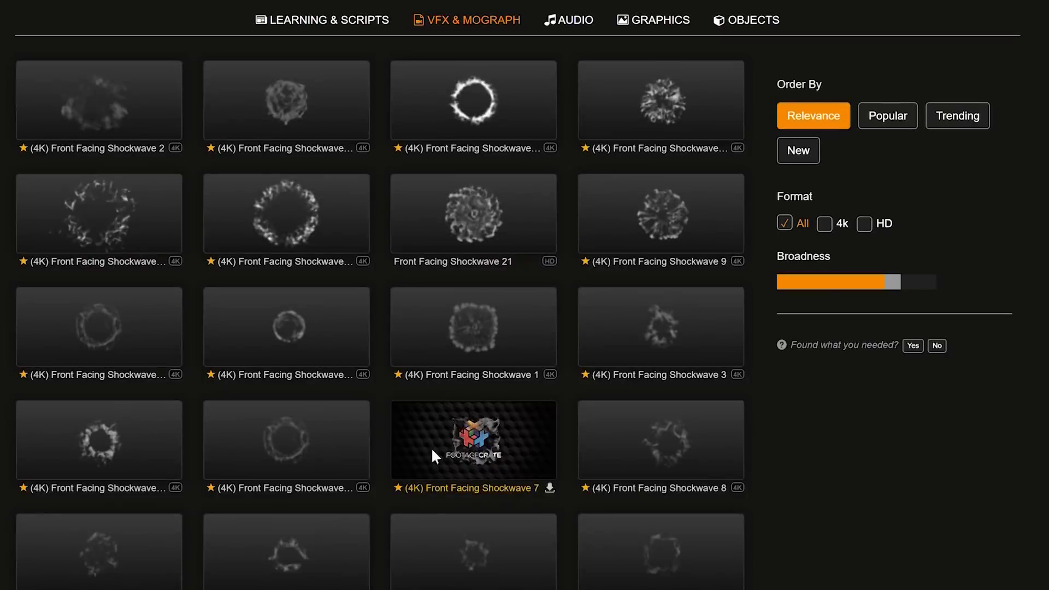
Browse the Front Facing Shockwave clips in the FootageCrate library
left_click(431, 447)
left_click(155, 355)
left_click(294, 109)
key("Escape")
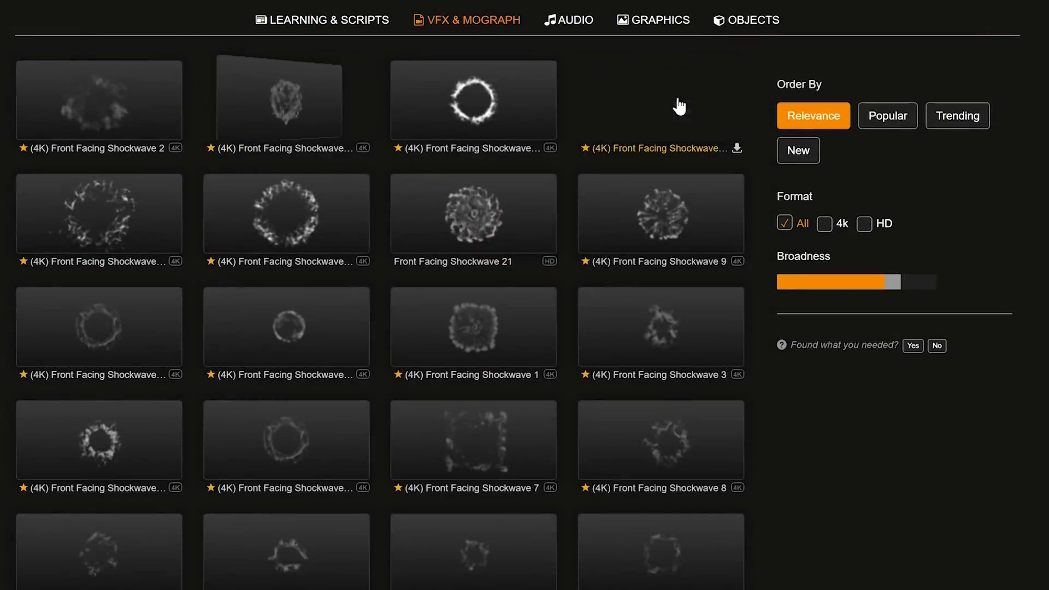
left_click(677, 103)
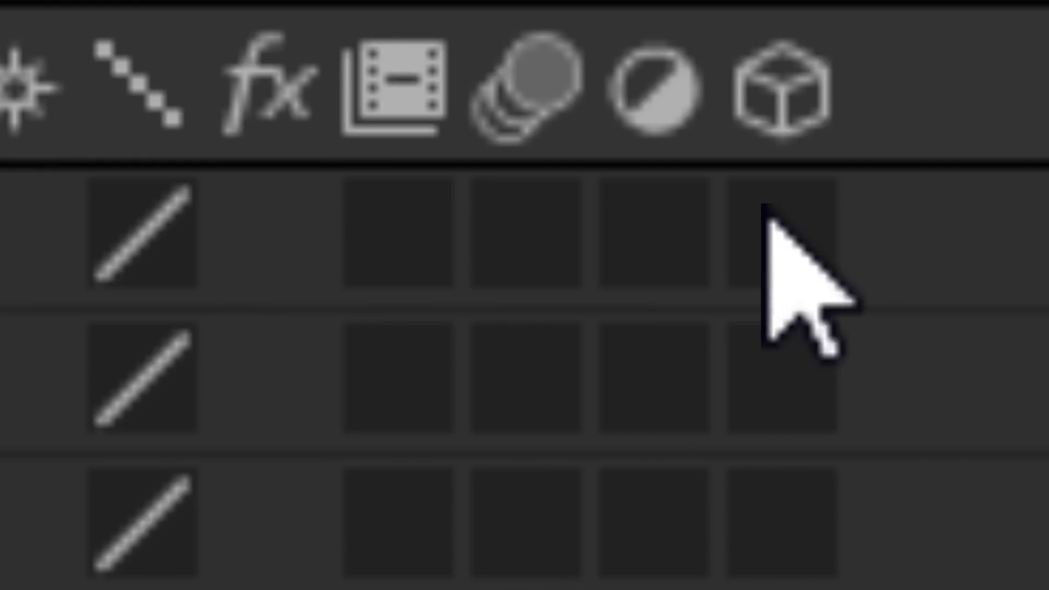
Make the Front Facing Shockwave 9 layer 3D, then shift it to start later in Main Comp and scale it up
left_click(772, 215)
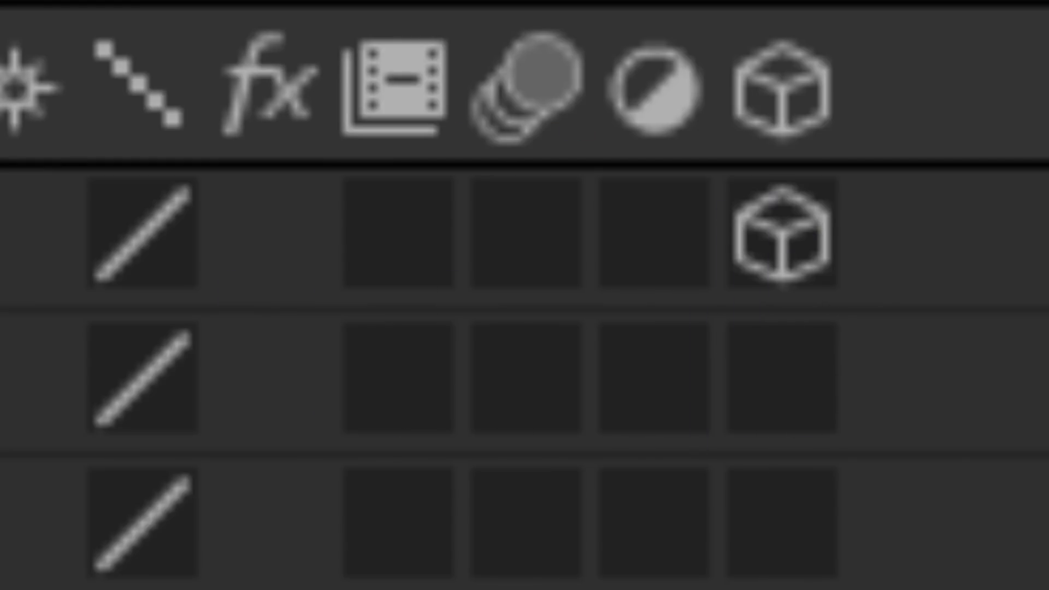
key("F4")
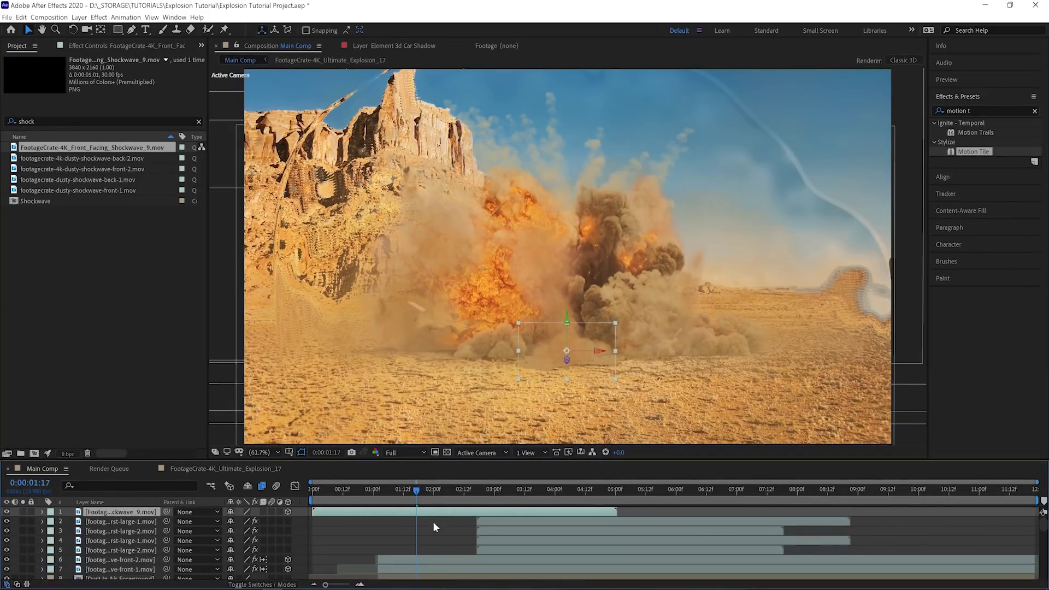
left_click_drag(340, 512, 388, 513)
key("s")
left_click_drag(246, 521, 311, 522)
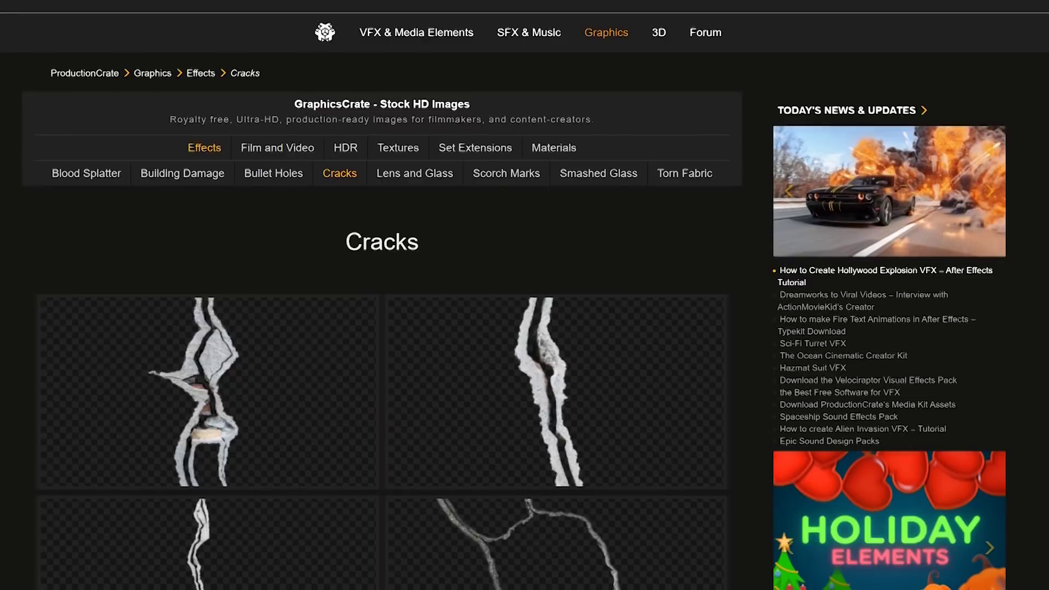
scroll(382, 327, "down", 3)
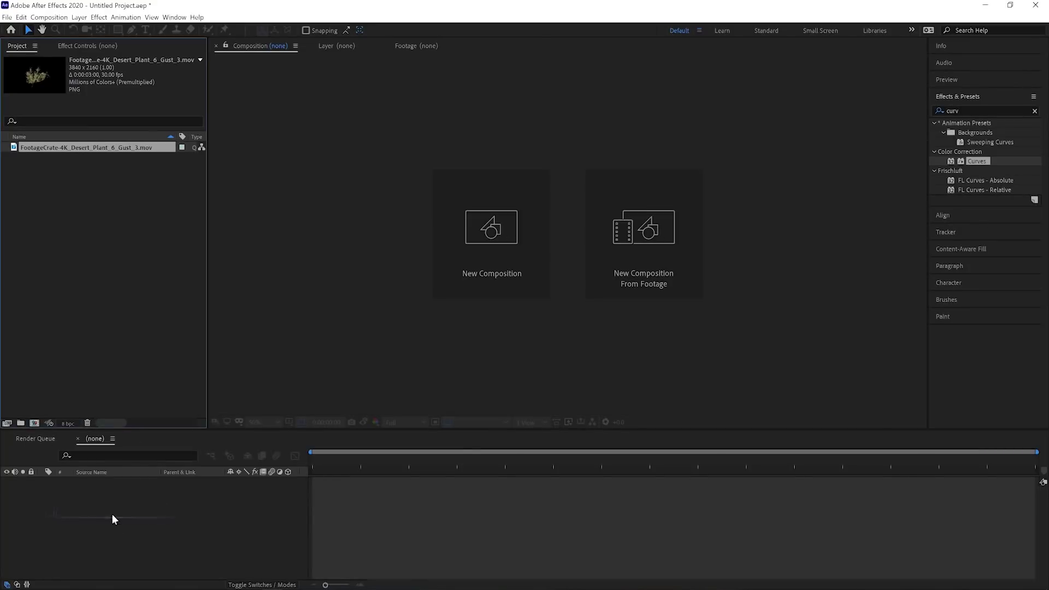
Create a composition from the Desert Plant 6 Gust 3 clip and rename it Plant Particle
left_click_drag(114, 519, 113, 519)
left_click(48, 17)
left_click(69, 40)
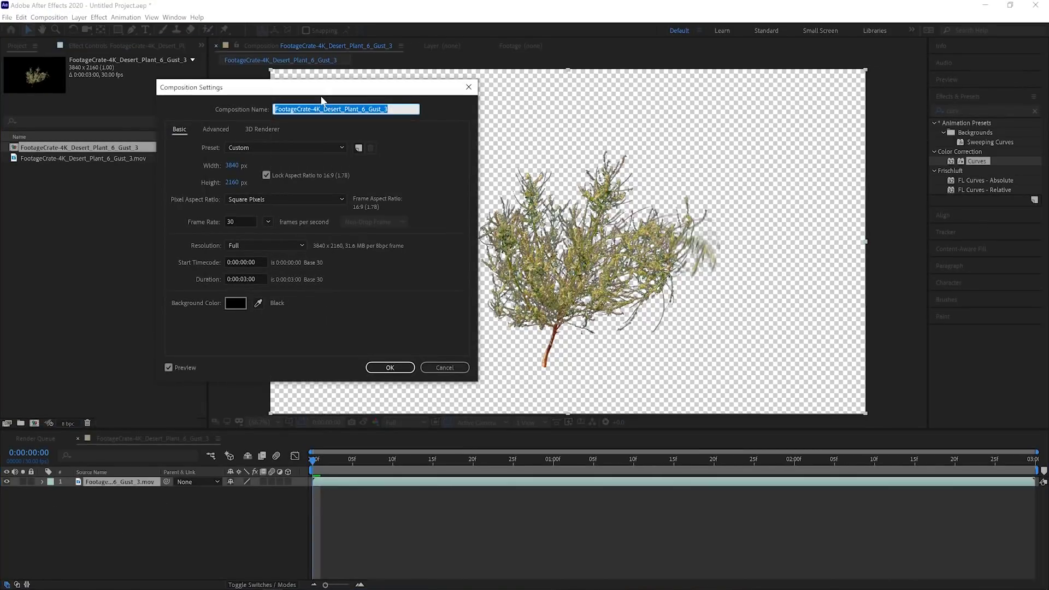
type("Plant Particle")
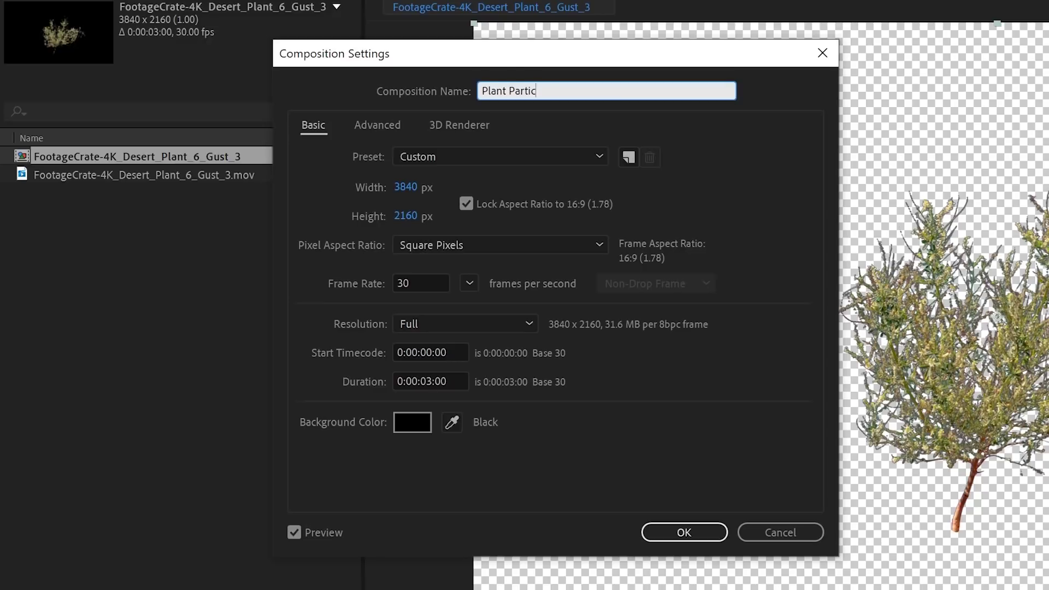
left_click(696, 157)
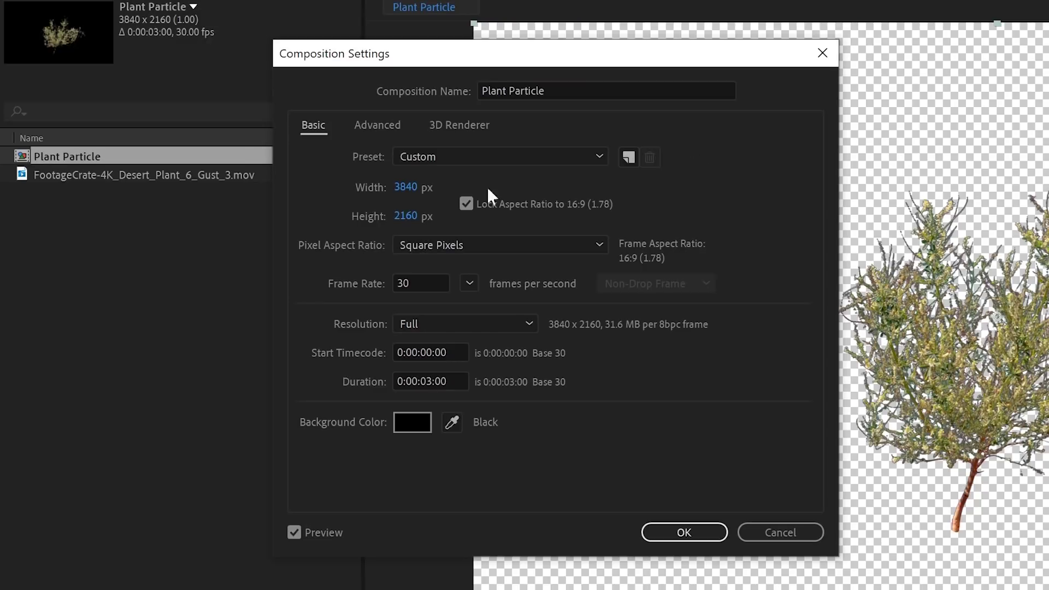
Unlock the aspect ratio and set the Plant Particle composition to 300 px wide and 600 px high
left_click(407, 189)
type("300")
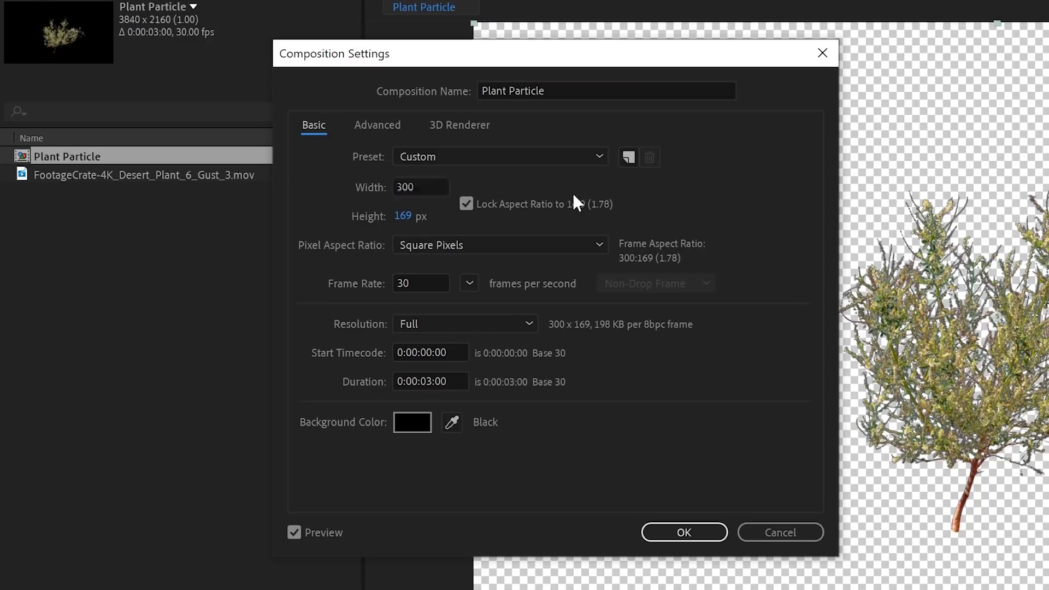
left_click(574, 195)
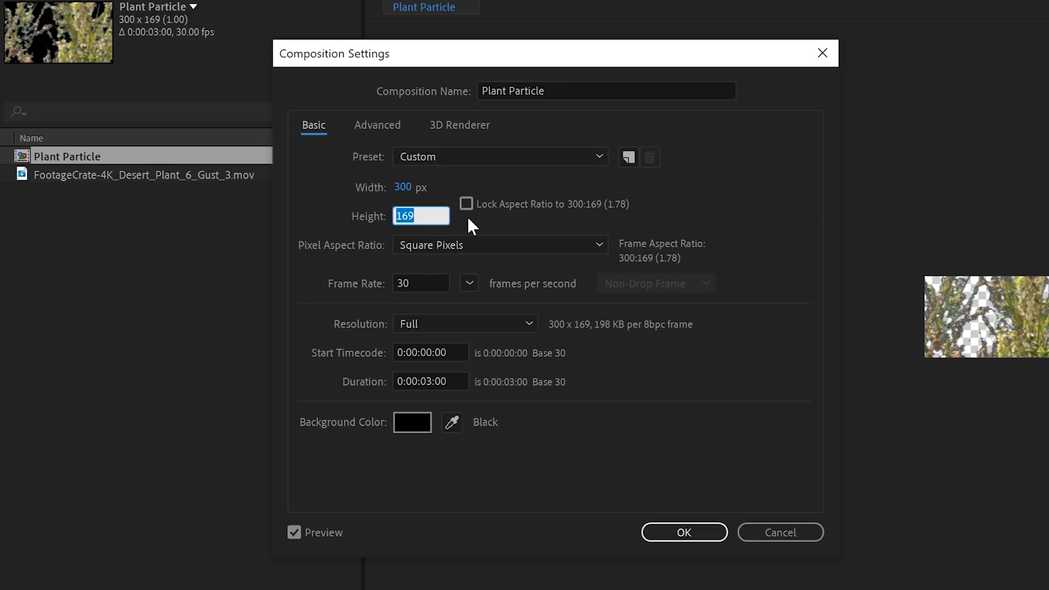
type("600")
left_click(521, 224)
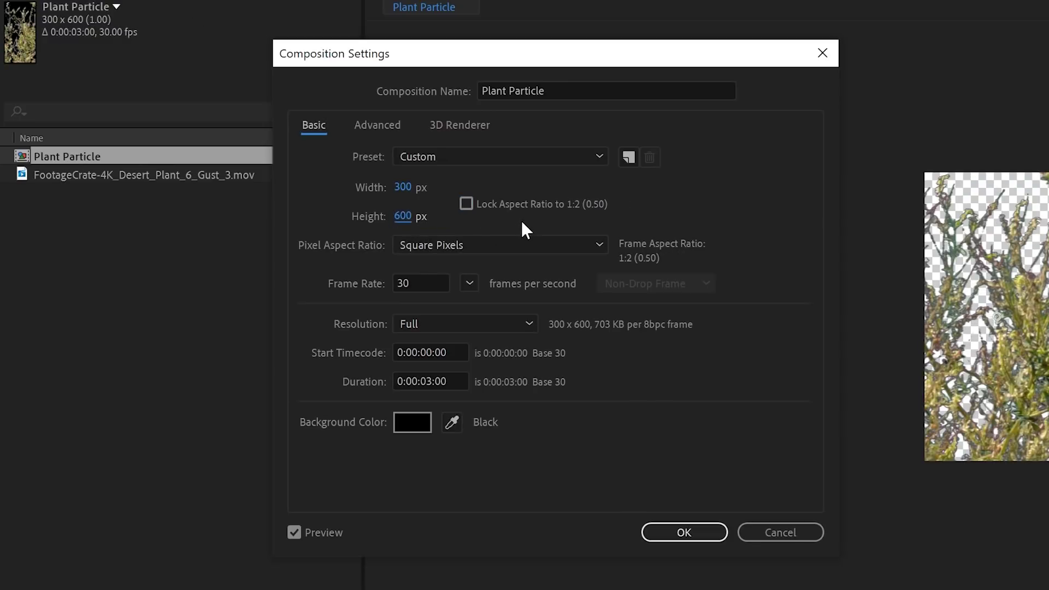
Set the Plant Particle composition's duration to 0:00:33:00 and apply the settings
left_click(429, 381)
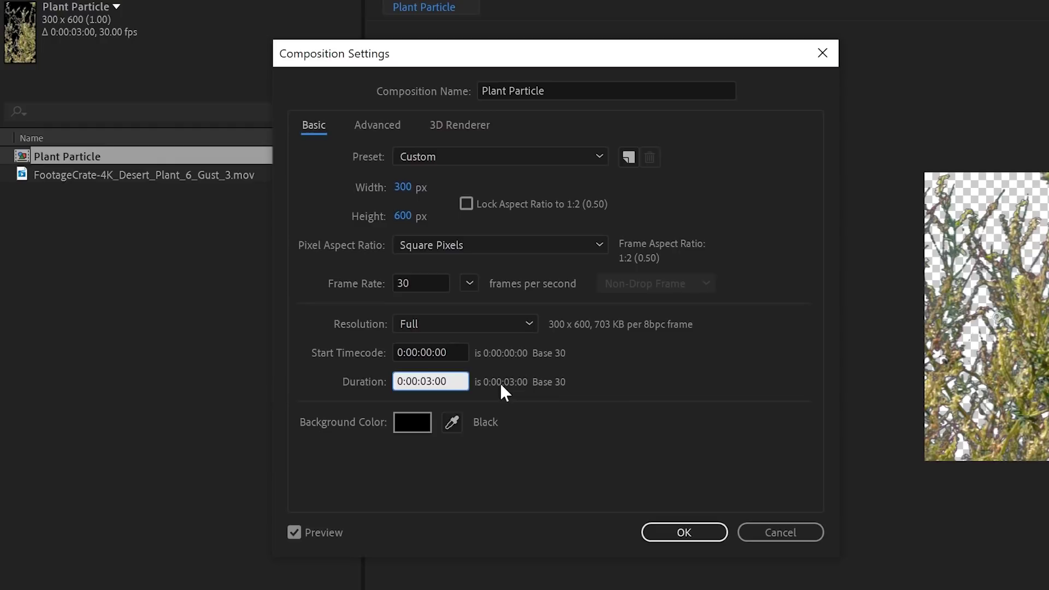
key("BackSpace")
type("3")
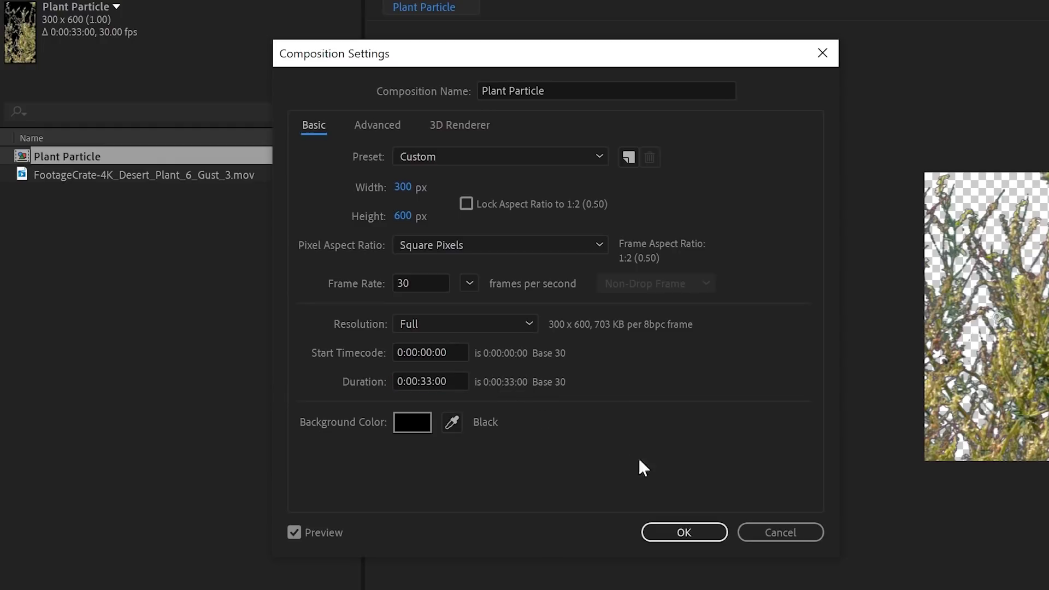
left_click(705, 533)
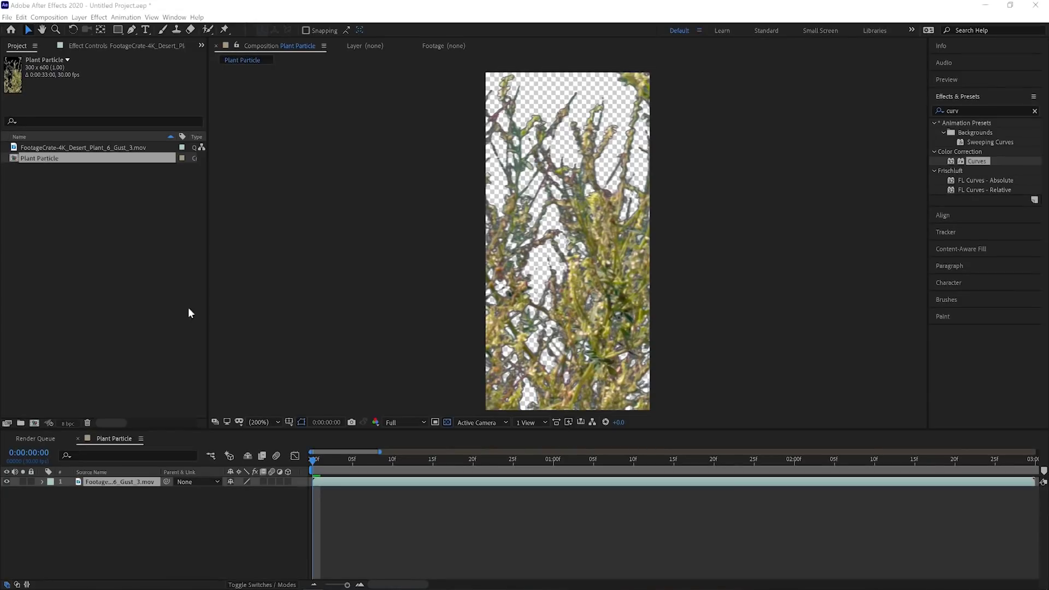
Scale the plant layer to 13.8% and place its stem base at the composition centre, using the title/action safe guides
left_click(289, 422)
left_click(306, 433)
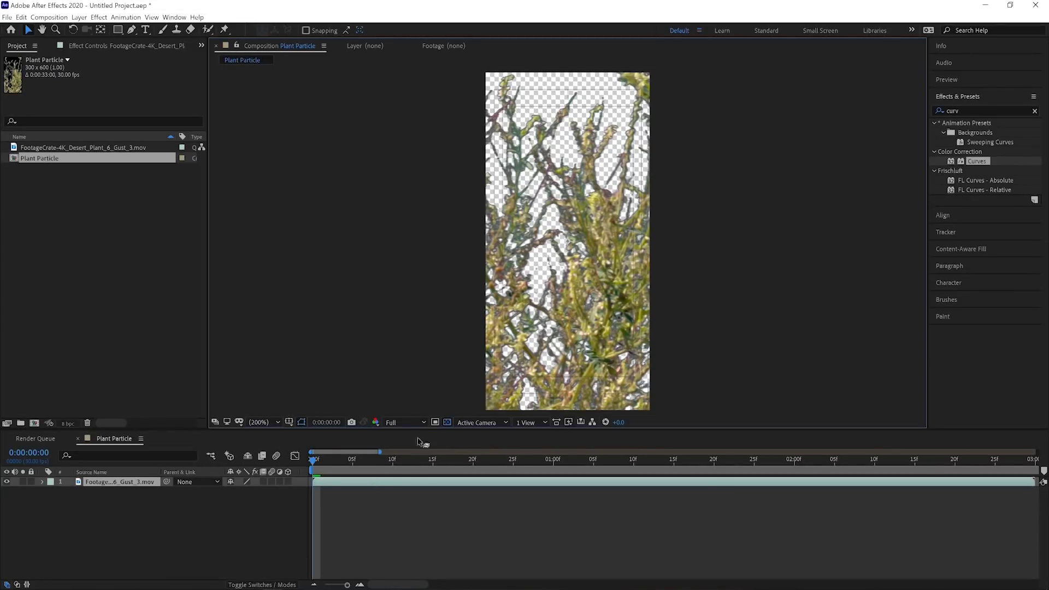
key("s")
left_click_drag(256, 494, 210, 493)
scroll(595, 297, "up", 1)
scroll(594, 293, "up", 1)
left_click_drag(533, 409, 583, 167)
scroll(583, 171, "down", 4)
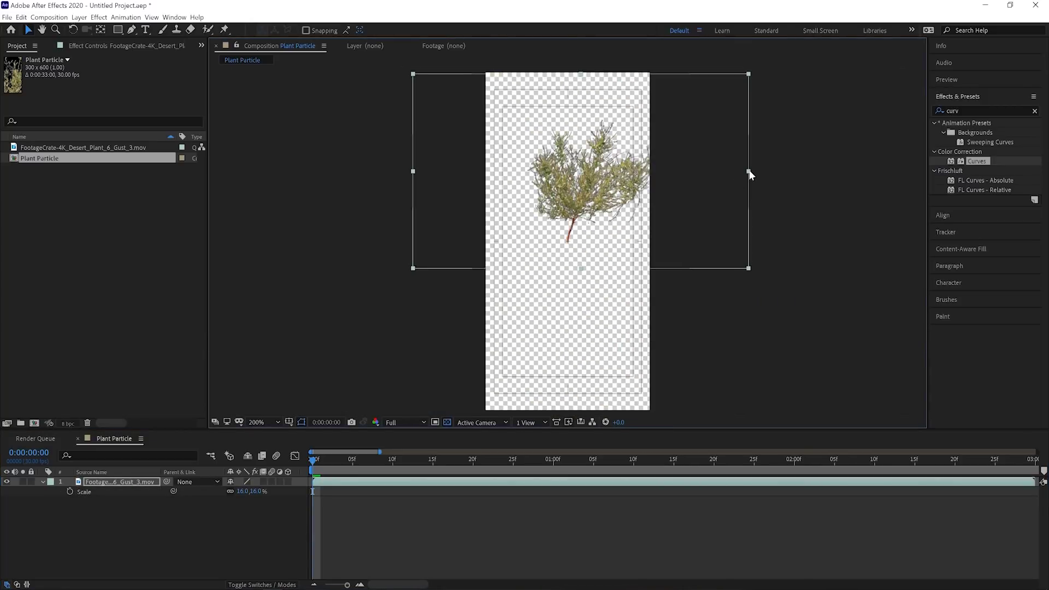
left_click_drag(750, 174, 726, 181)
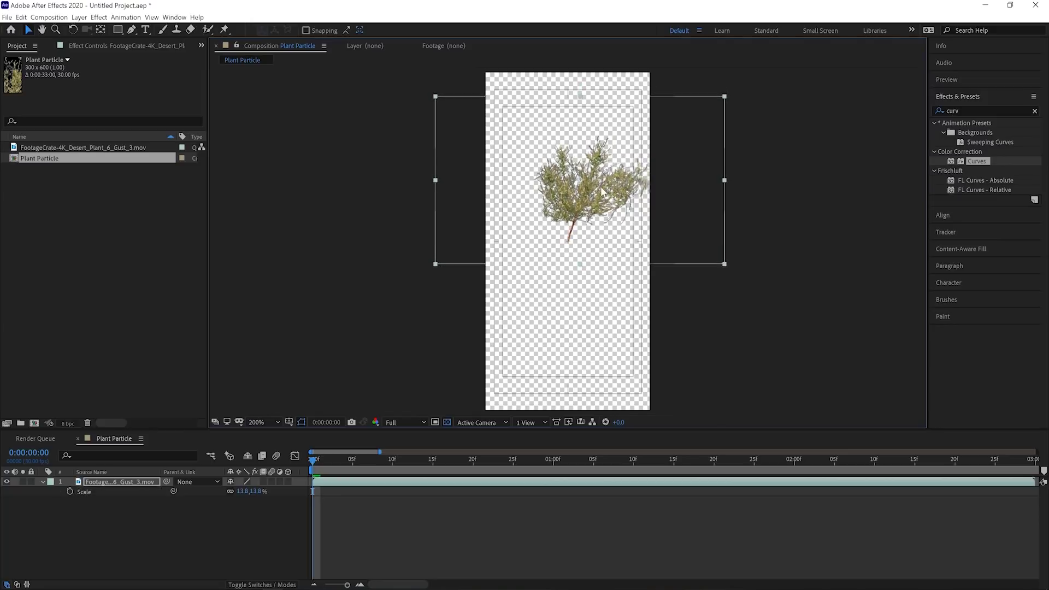
Shift the plant layer in time so that it starts at 0:00:03:00
left_click_drag(348, 585, 338, 585)
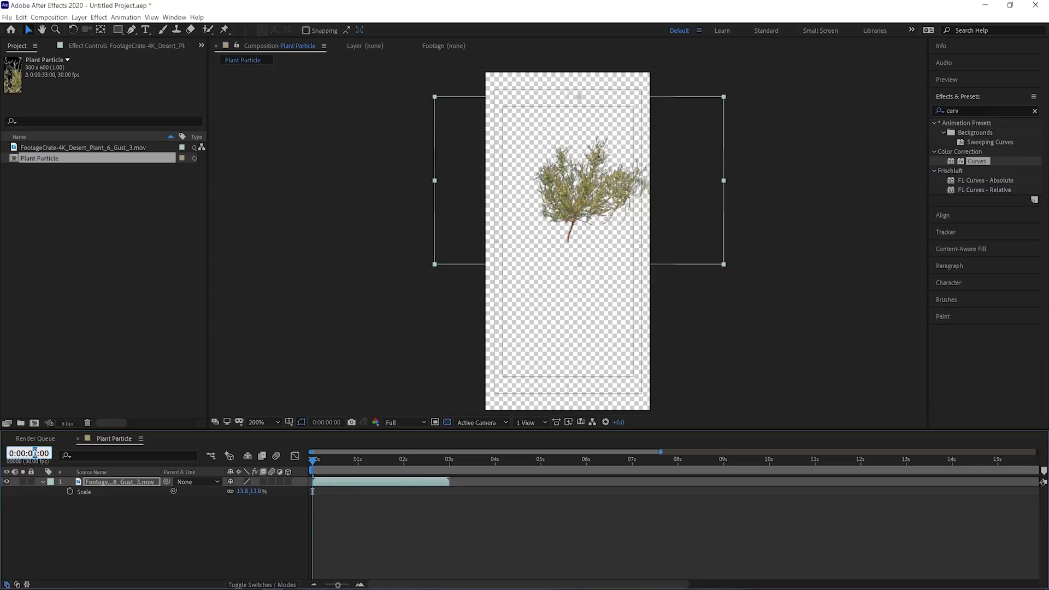
key("Return")
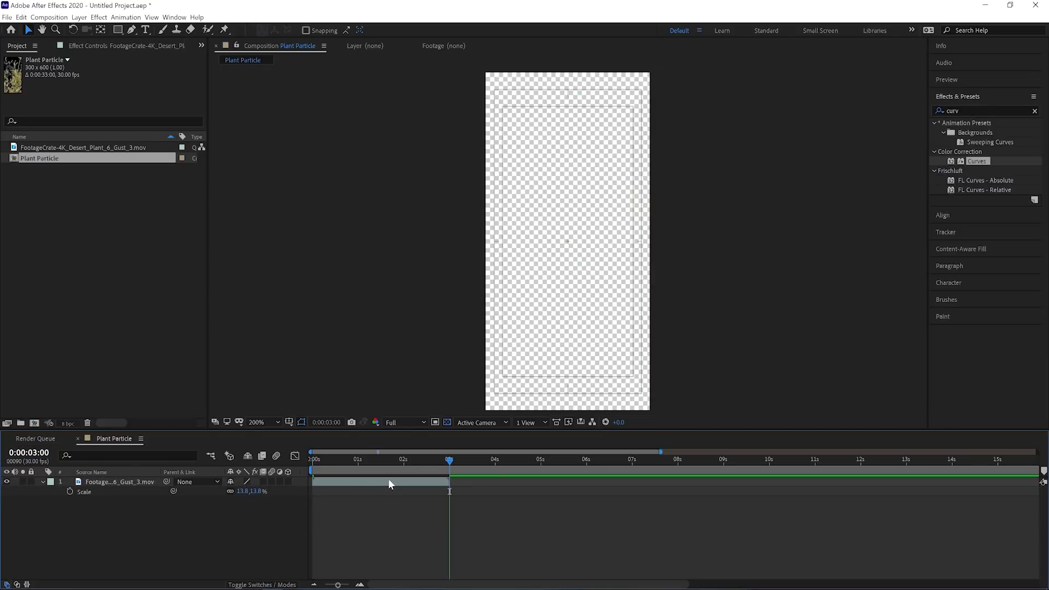
left_click_drag(388, 478, 519, 478)
Enable time remapping on the plant layer, extend both its ends to span the whole composition, and preview it
right_click(519, 478)
mouse_move(552, 263)
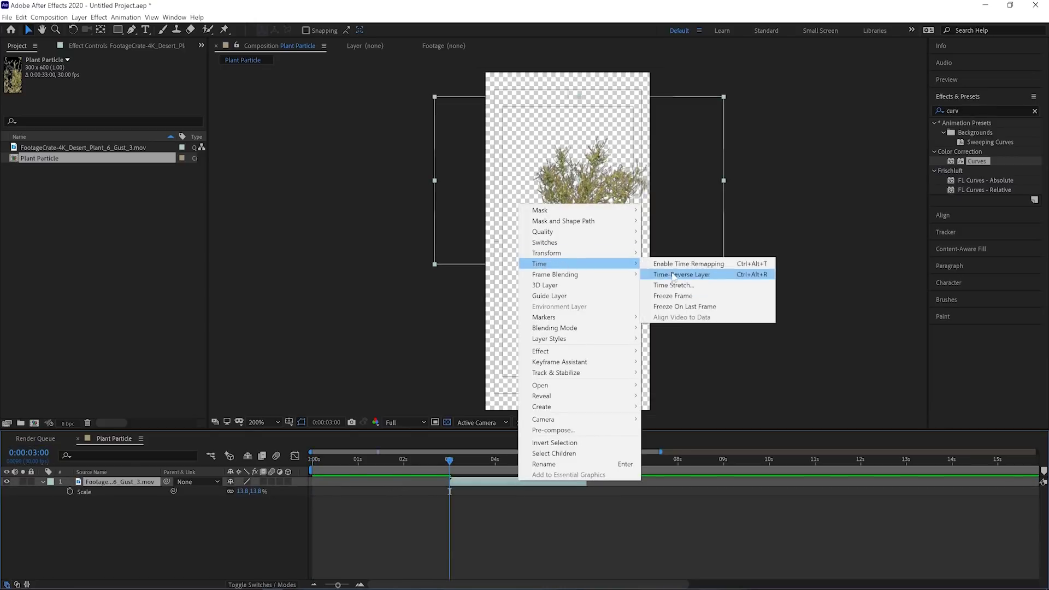
left_click(678, 263)
left_click_drag(451, 482, 312, 482)
left_click_drag(337, 585, 290, 586)
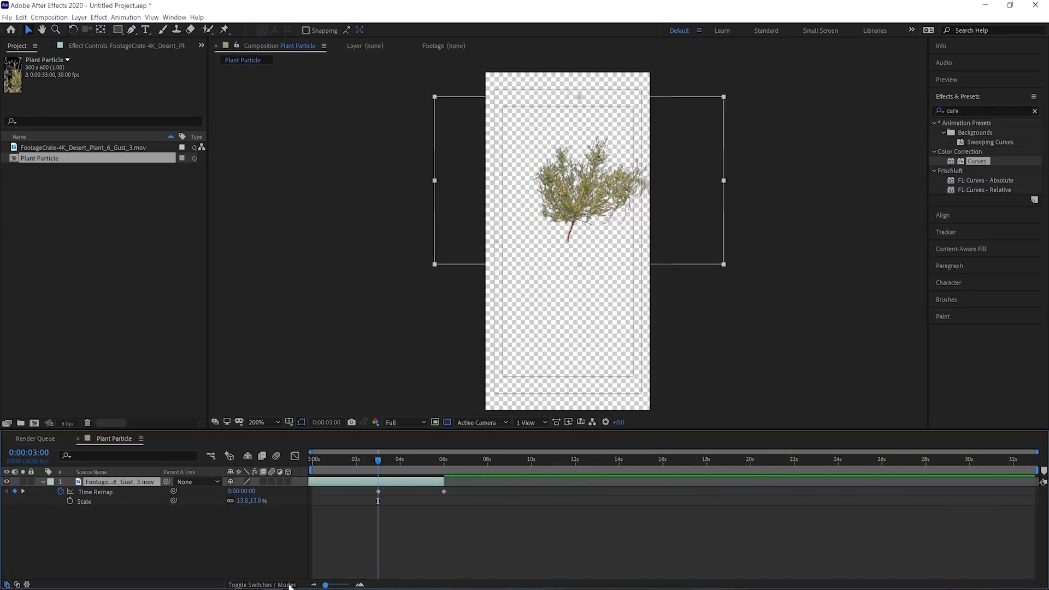
left_click_drag(445, 481, 1037, 481)
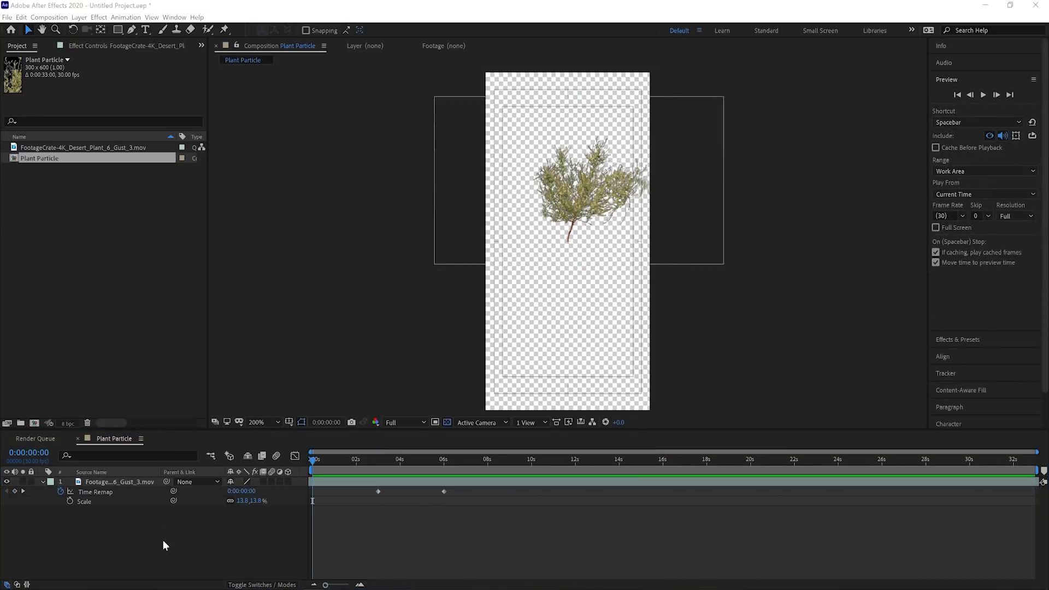
left_click(166, 548)
key("space")
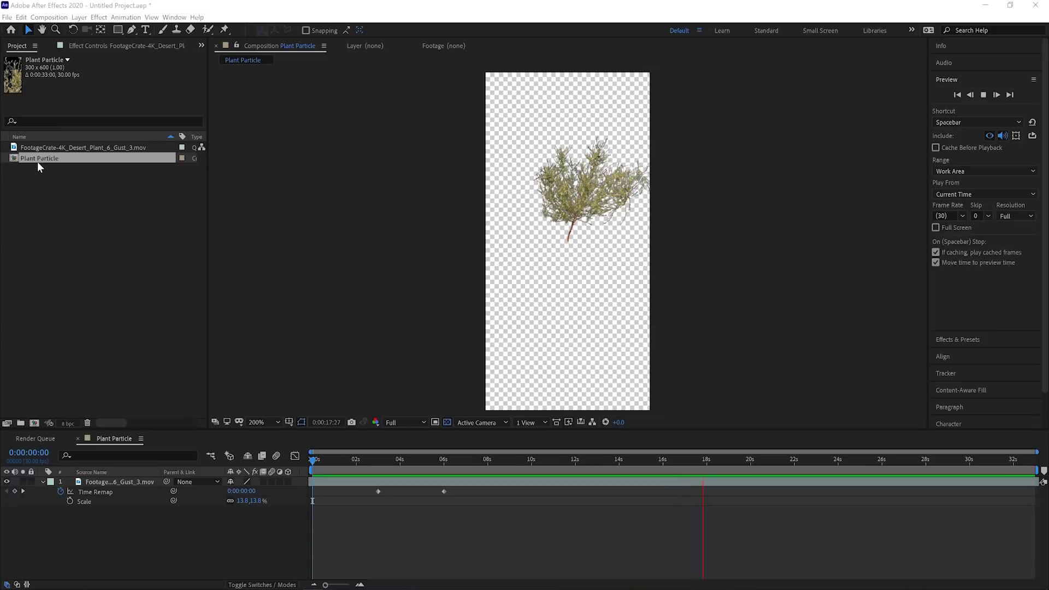
Add Plant Particle to the render queue and render it with Best Settings and the Basic MOV output module
left_click(45, 439)
left_click_drag(45, 158, 185, 523)
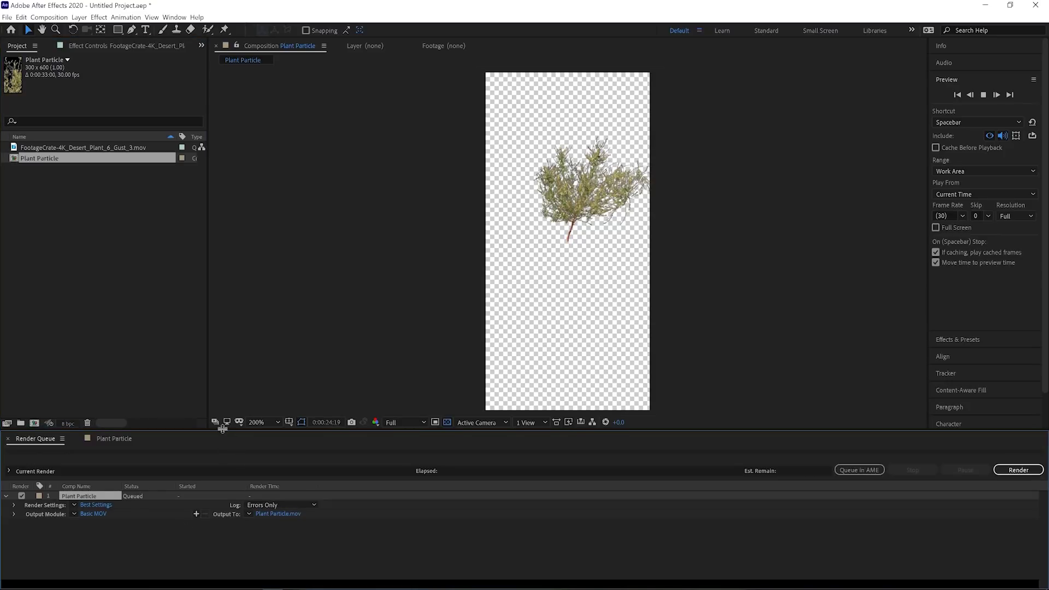
left_click_drag(222, 429, 226, 328)
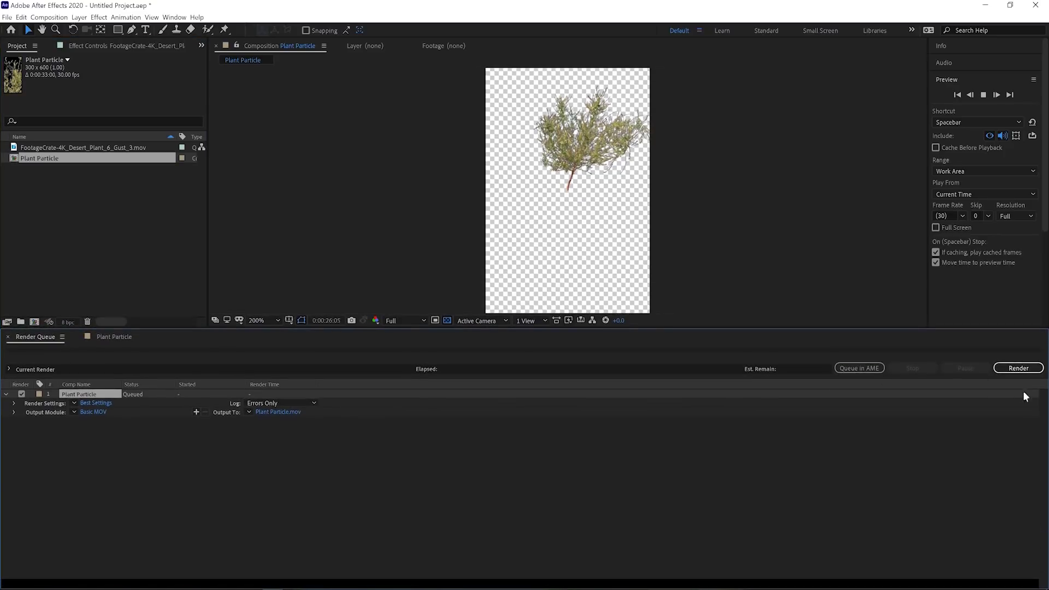
left_click(1019, 369)
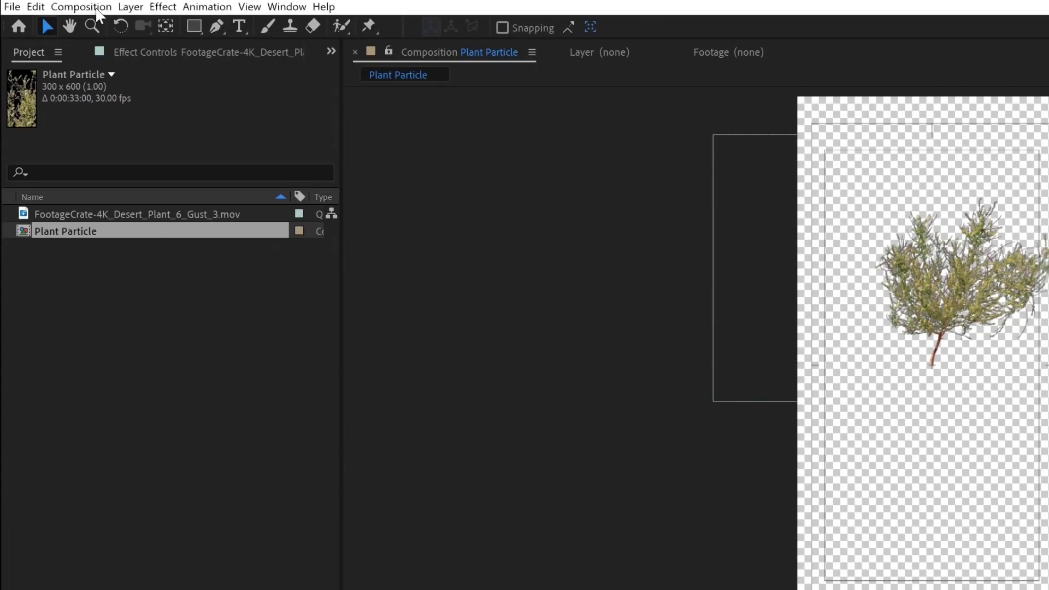
Start a new composition with a width of 1920 px and a height of 1080 px
left_click(48, 17)
left_click(97, 22)
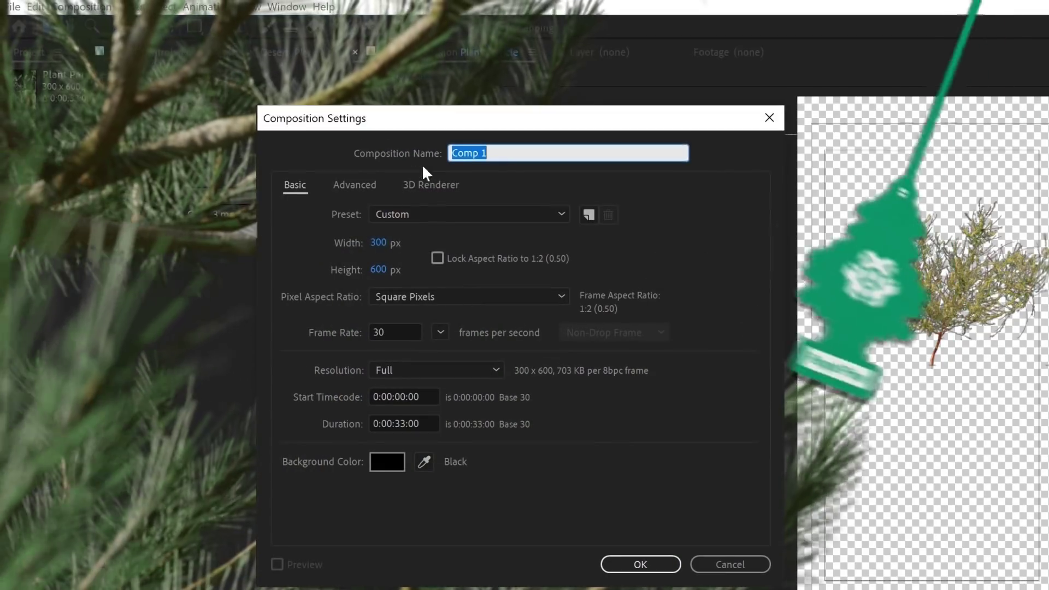
left_click(380, 243)
type("1920")
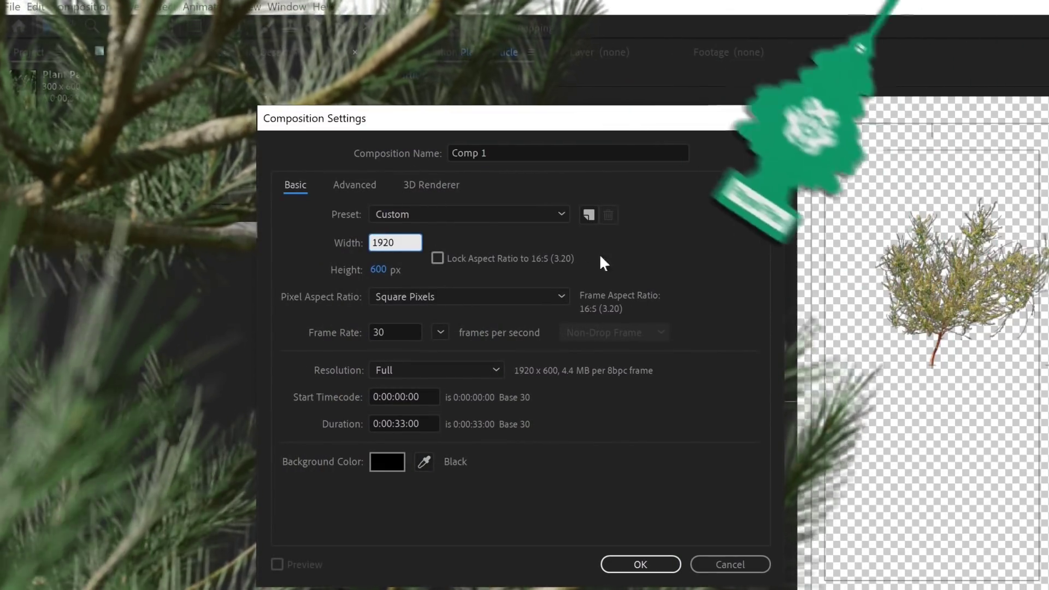
left_click(380, 269)
type("1080")
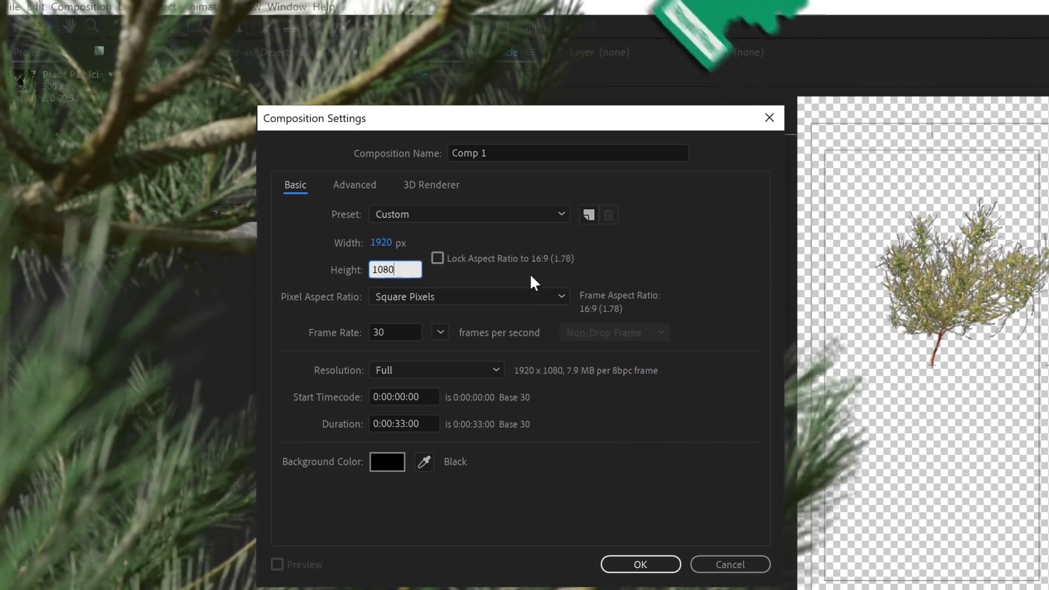
Set the new composition's duration to 0:00:36:00 and name it Particular Comp
left_click(399, 420)
double_click(400, 423)
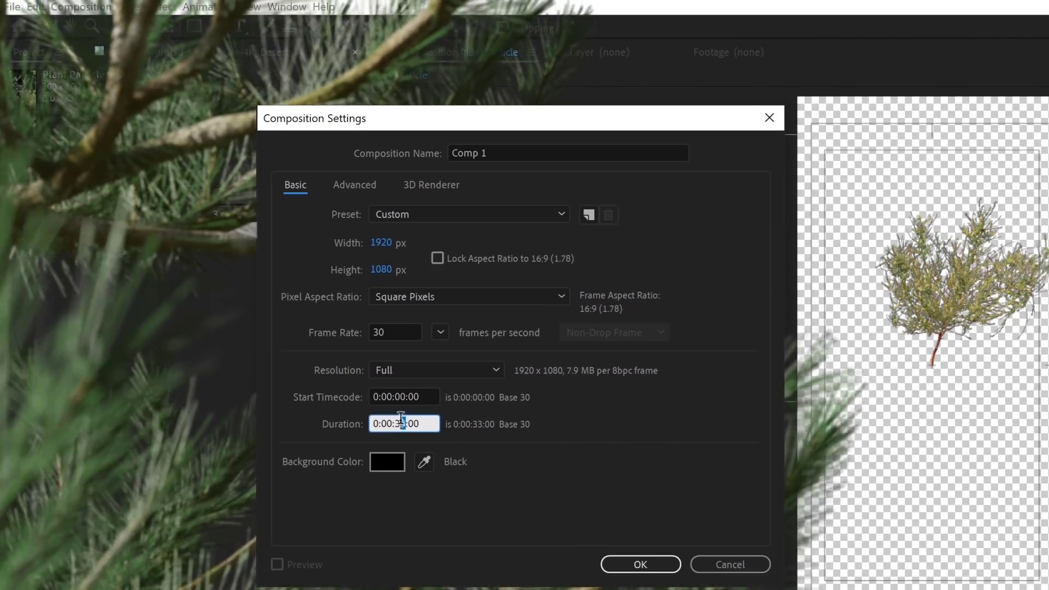
type("36")
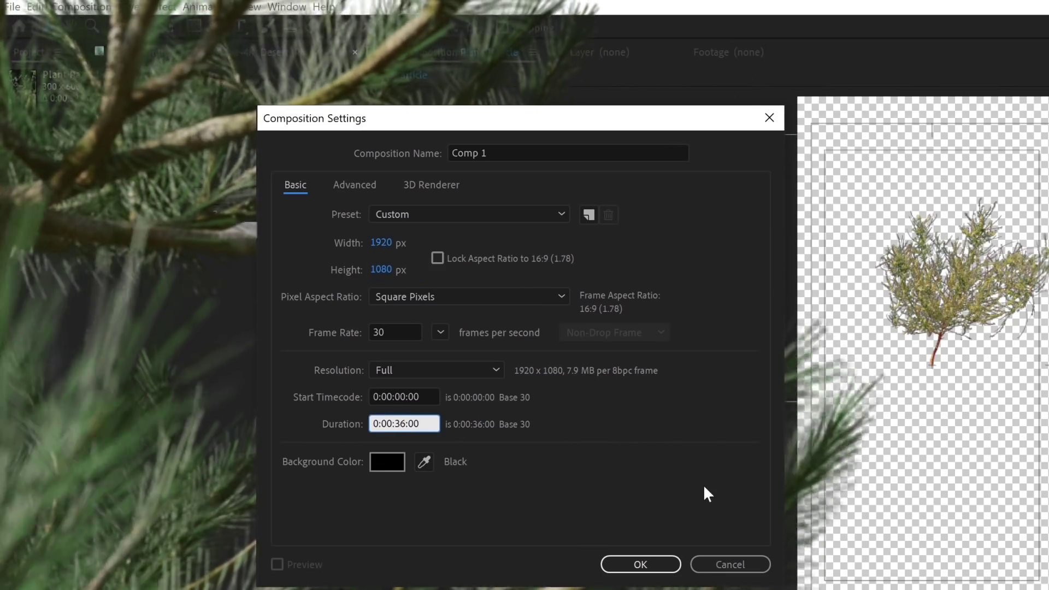
left_click(649, 477)
left_click_drag(489, 153, 326, 145)
type("Particular Comp")
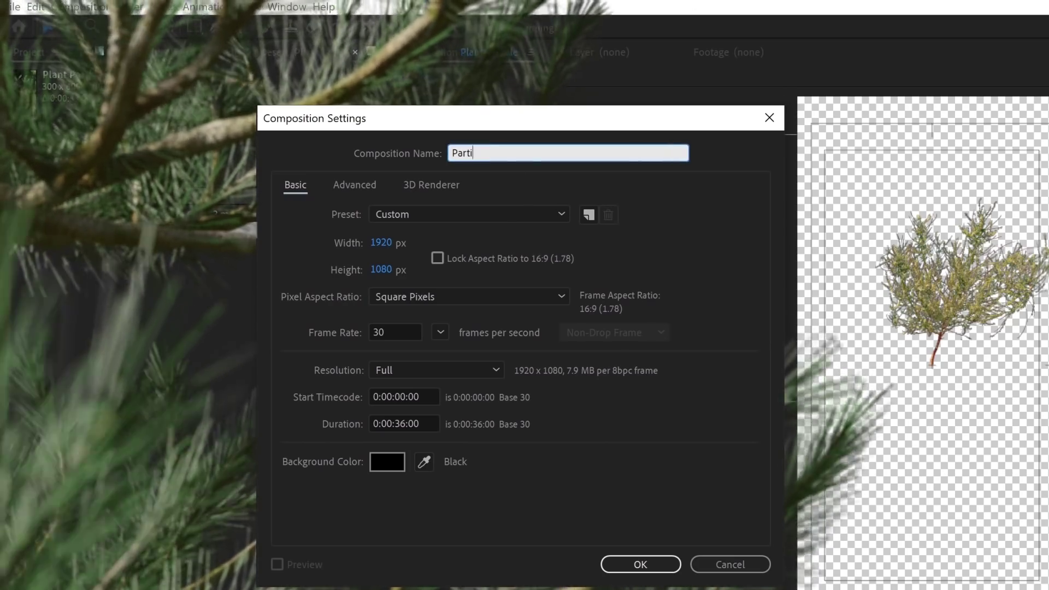
Create the composition, place Plant Particle in it as a hidden layer, and reduce the timeline height
left_click(672, 563)
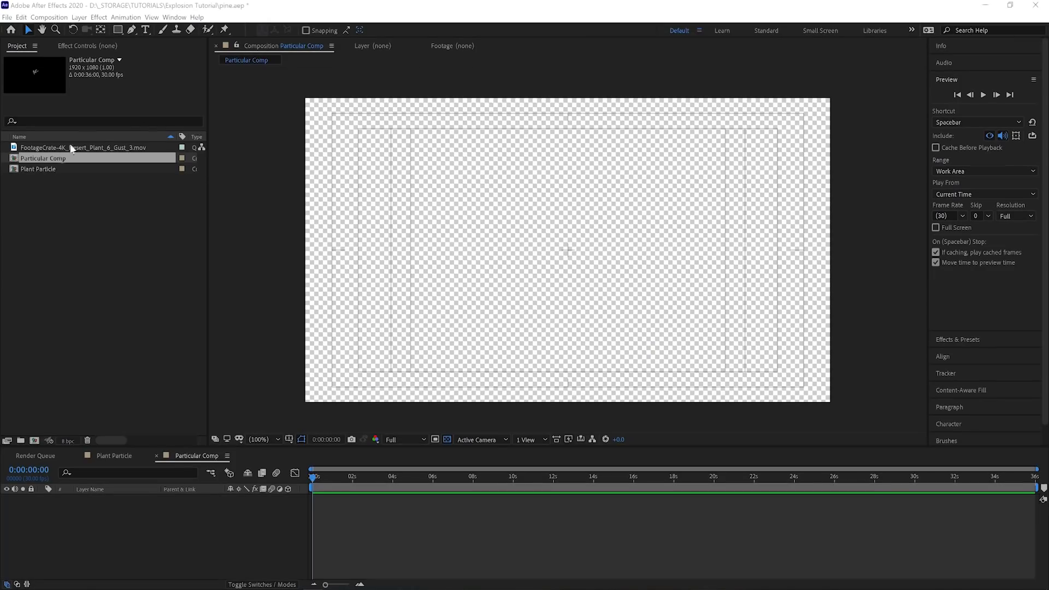
left_click_drag(71, 169, 540, 240)
left_click(7, 499)
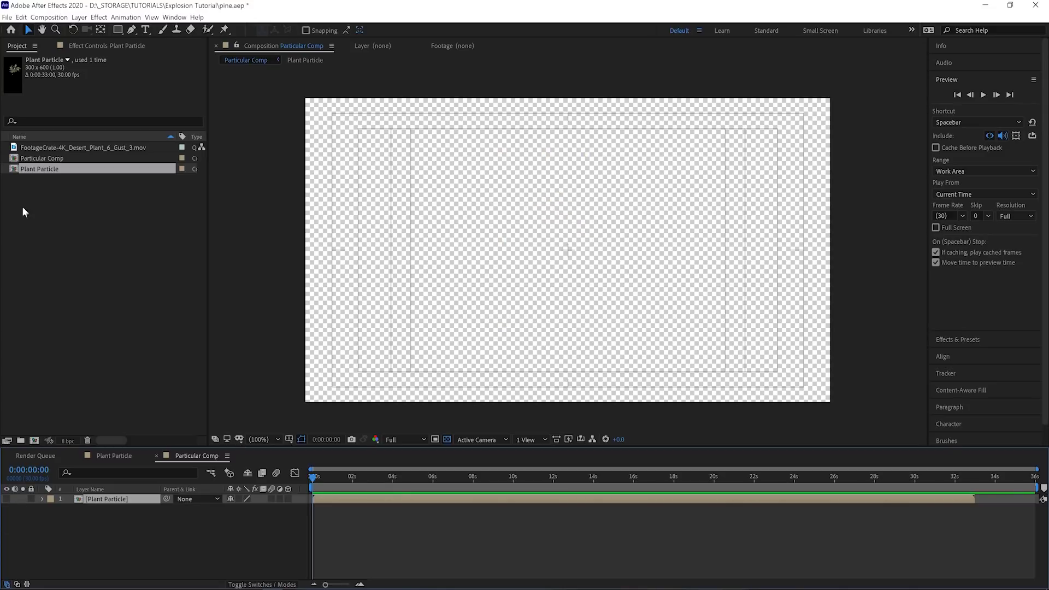
left_click_drag(323, 447, 324, 485)
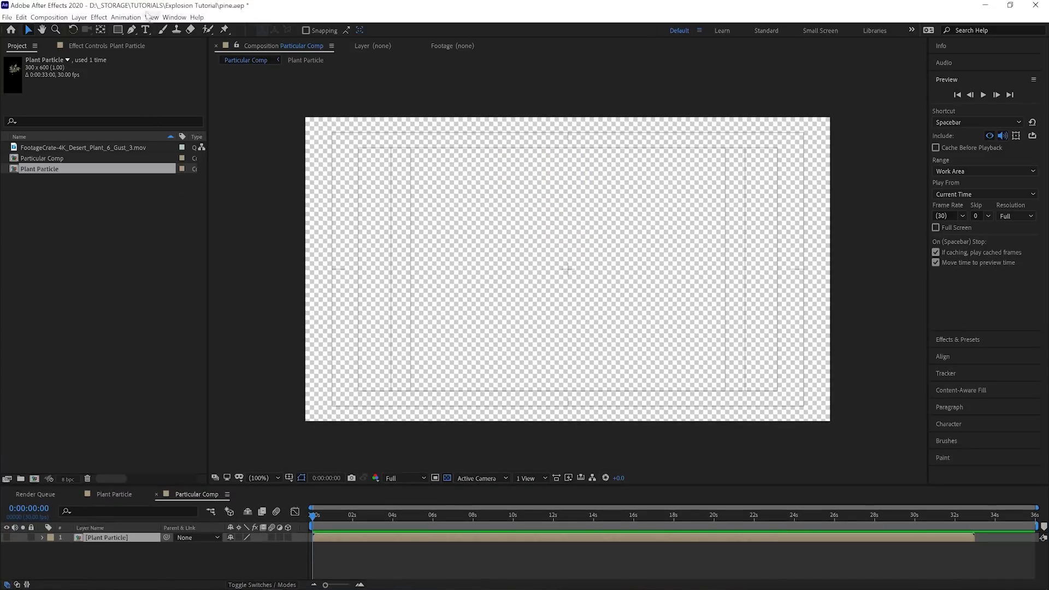
Create a red (ff0000) solid layer with a width and height of 1000 px
left_click(79, 17)
mouse_move(85, 28)
left_click(244, 40)
left_click(402, 328)
type("ff0000")
left_click(307, 207)
left_click(360, 189)
type("1000")
key("Tab")
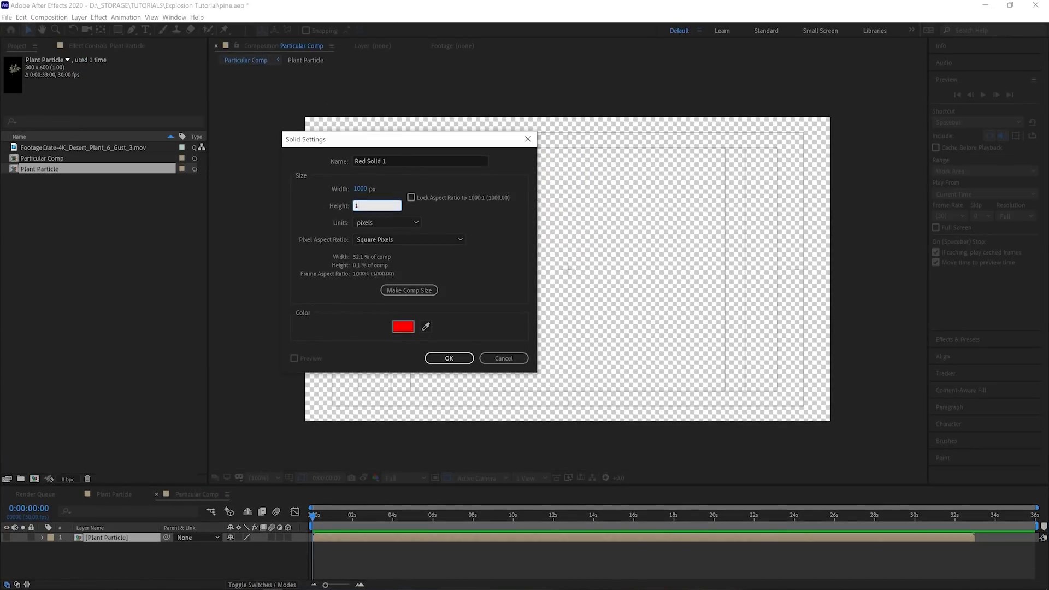
type("1000")
key("Return")
Pre-compose the red solid, leaving all attributes in Particular Comp, and open the new composition
left_click(79, 17)
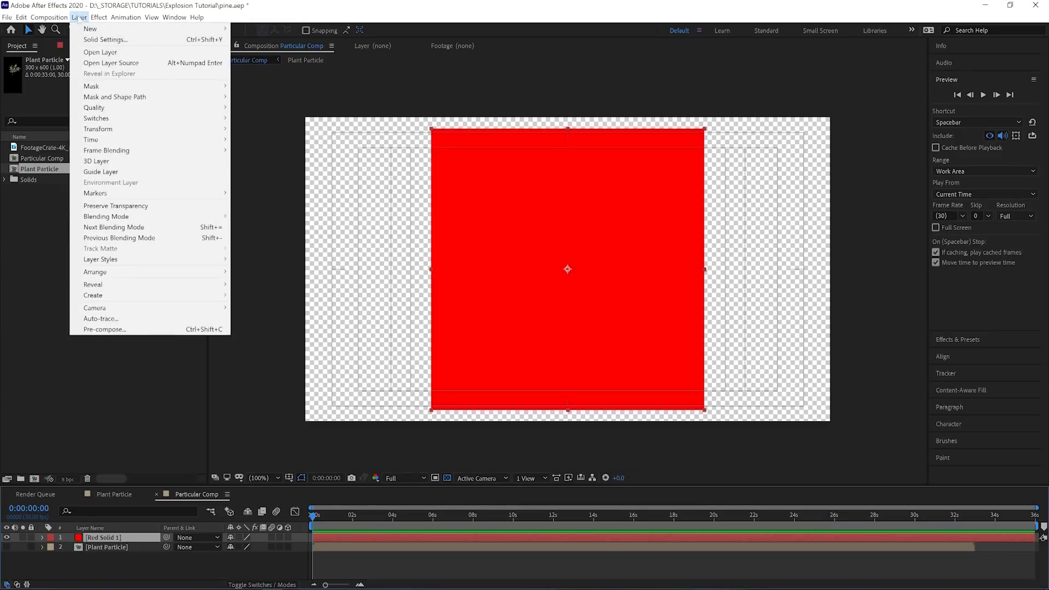
left_click(123, 329)
left_click(385, 256)
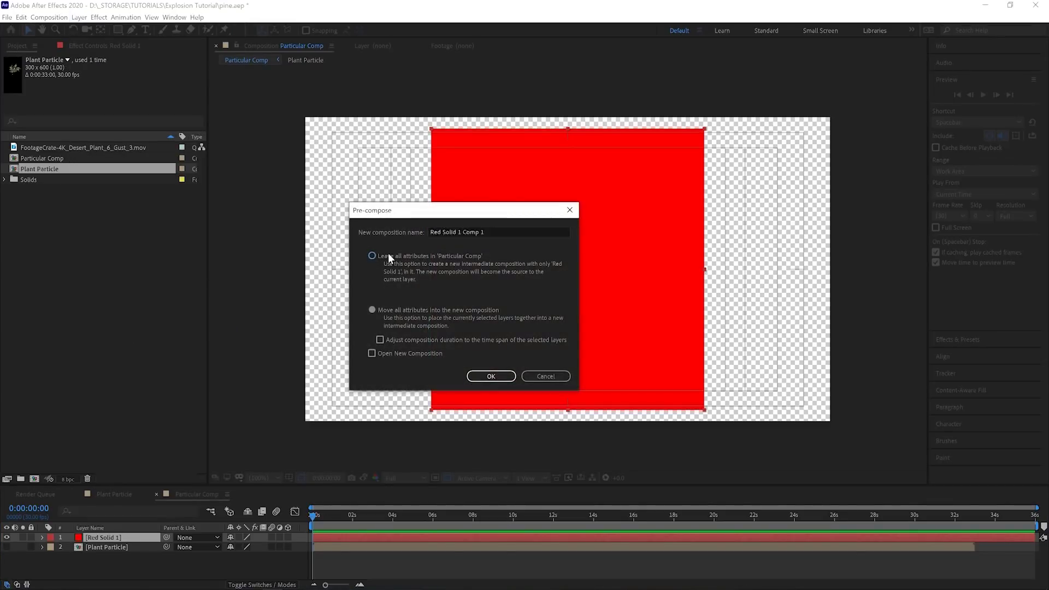
left_click(471, 378)
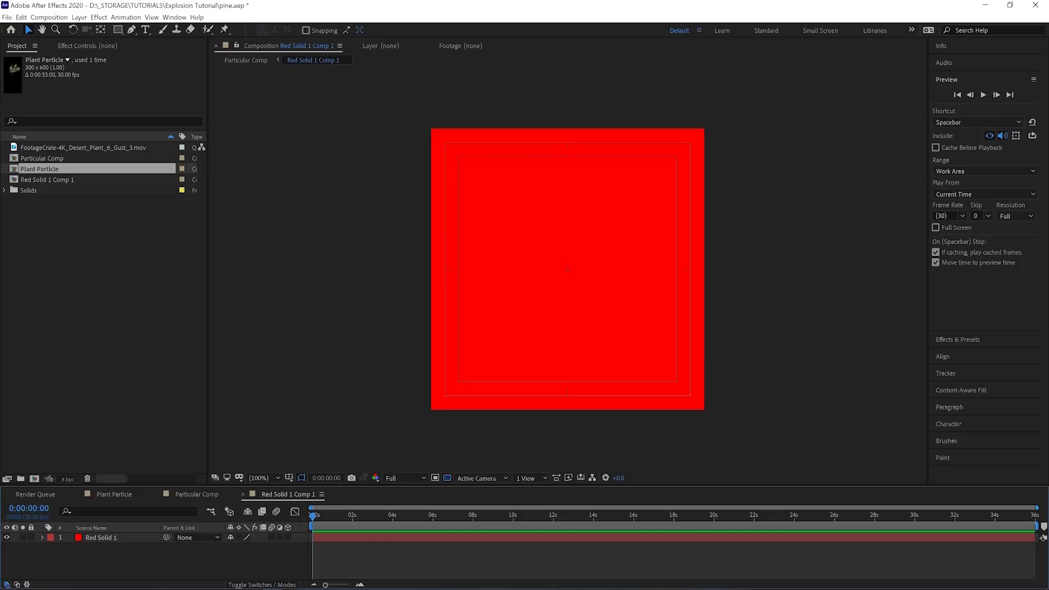
Mask the red solid into a ring using a full-size ellipse and a duplicate subtracted with a mask expansion of -137 pixels
left_click(101, 538)
key("ctrl+d")
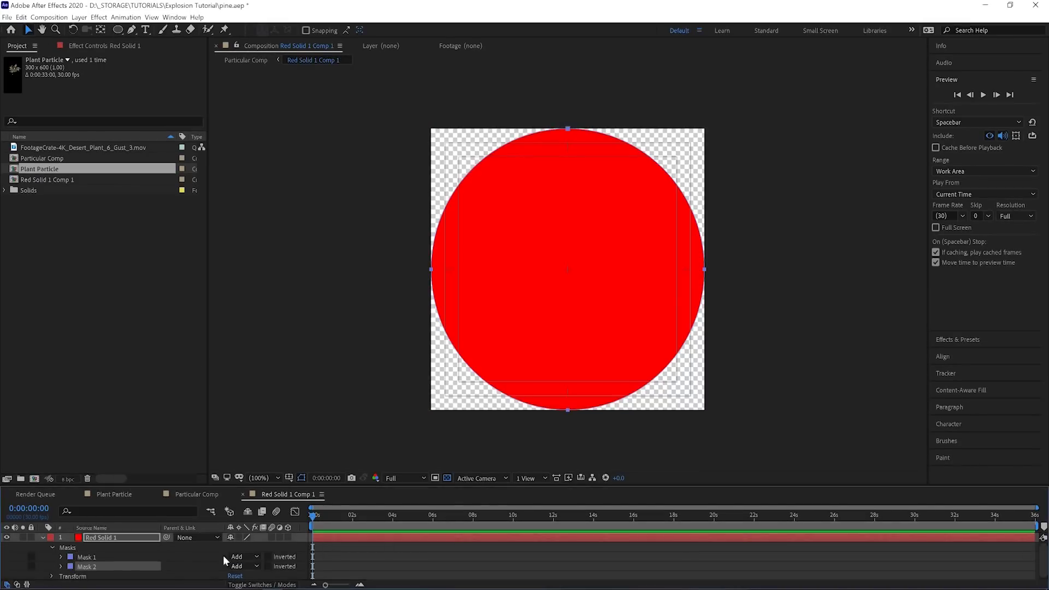
left_click(243, 566)
left_click(244, 506)
left_click(60, 566)
scroll(209, 571, "down", 1)
left_click_drag(236, 575, 161, 575)
Draw a rectangular mask over the upper half of the ring and set it to Subtract
left_click_drag(118, 29, 153, 30)
left_click_drag(367, 91, 838, 269)
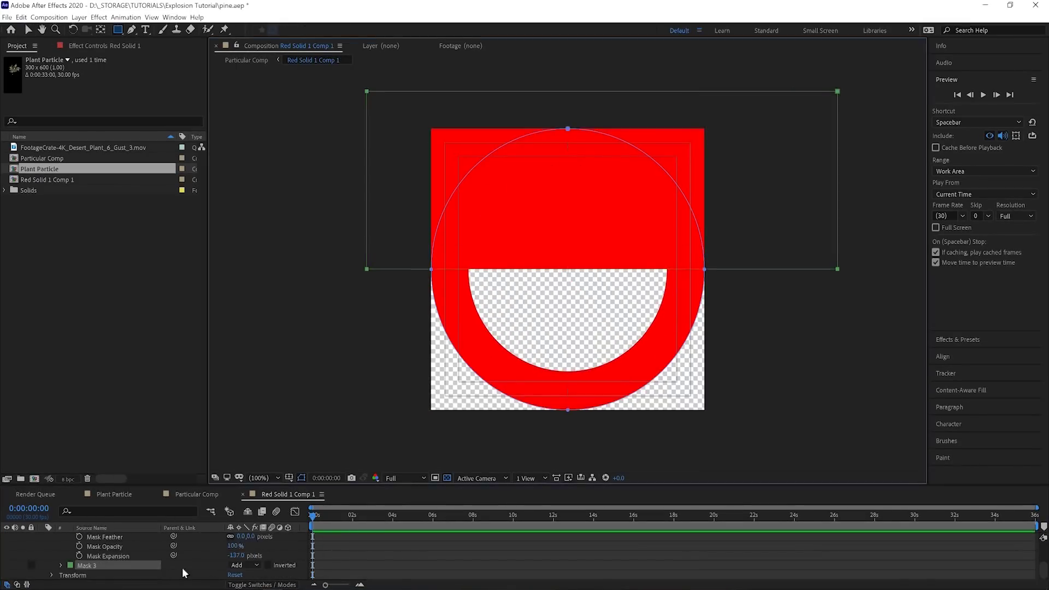
left_click(246, 565)
left_click(246, 516)
In Particular Comp, make the half-ring layer 3D, lower it in the frame and tilt it back to lie nearly flat
left_click(197, 494)
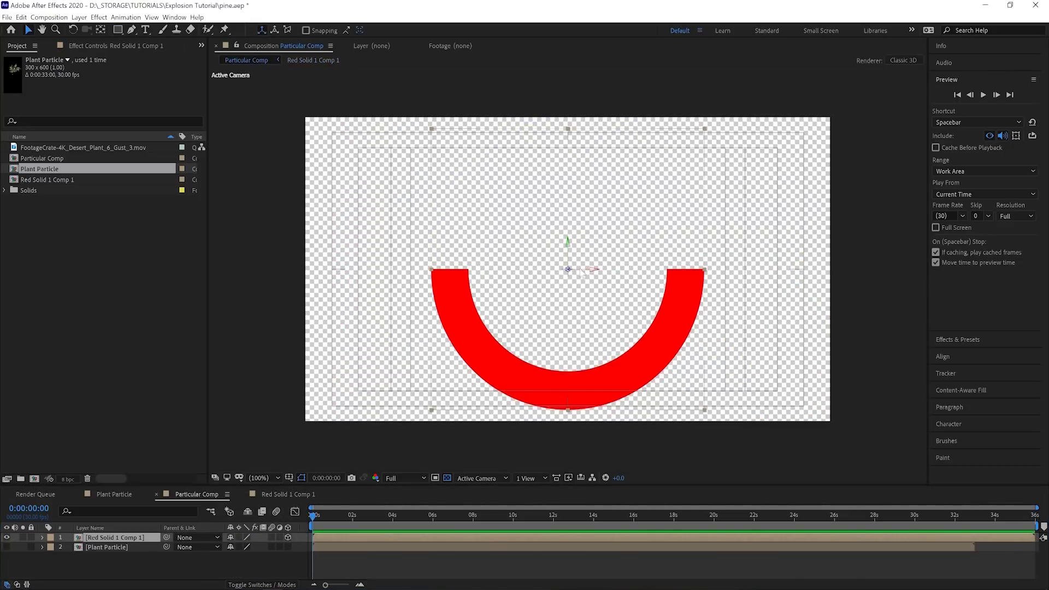
left_click_drag(568, 257, 593, 295)
left_click(73, 29)
Animate the half-ring's scale from 19% at the start to 317%, shorten the animation to about half a second, and preview it
key("s")
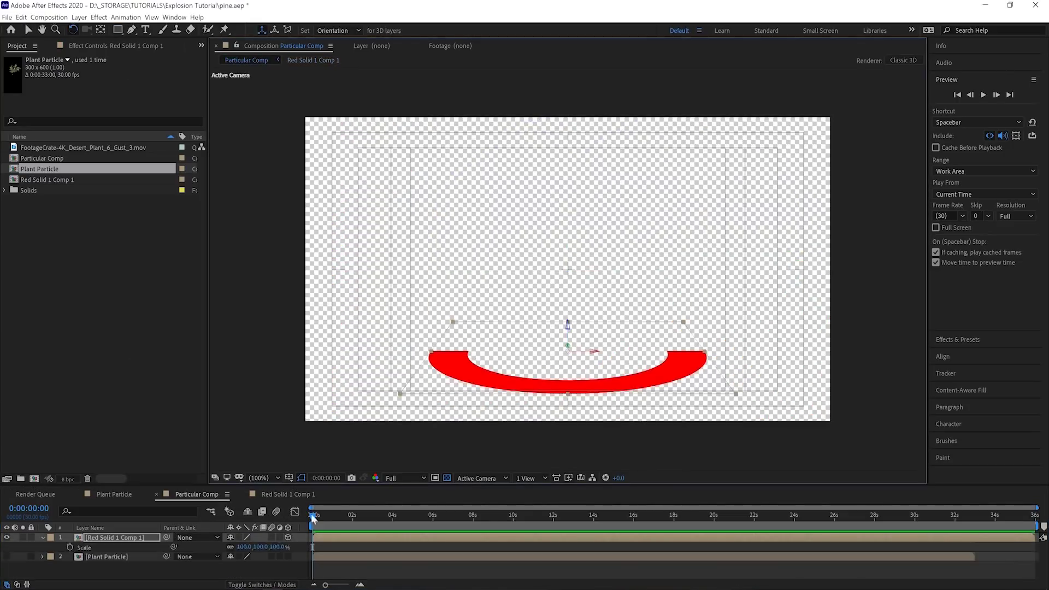
left_click_drag(243, 547, 350, 522)
left_click(69, 547)
left_click(432, 516)
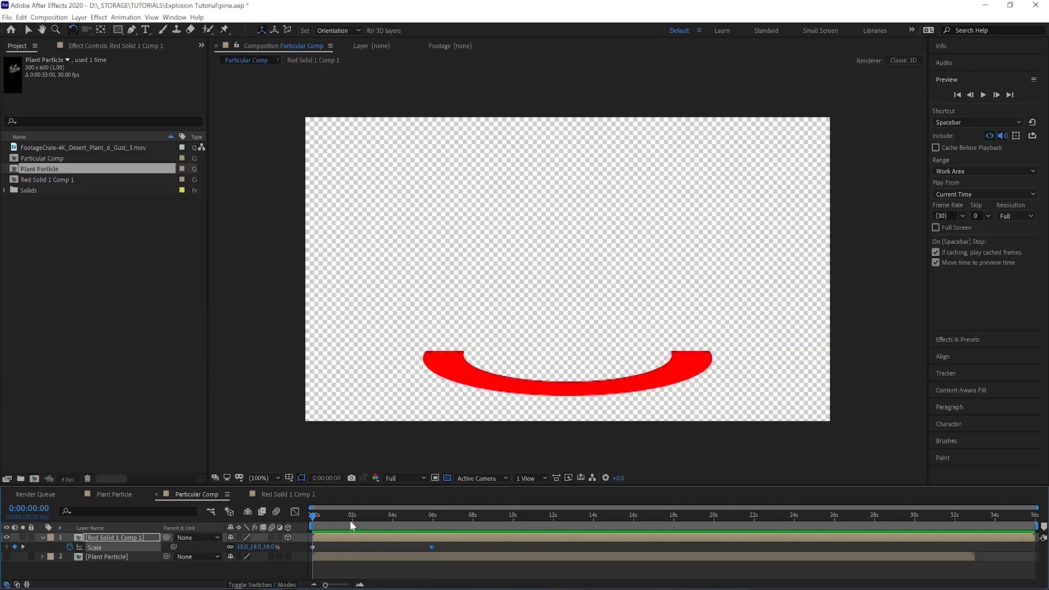
key("space")
left_click_drag(432, 547, 323, 547)
key("Home")
key("space")
Create a black solid layer named Particular
left_click(78, 17)
mouse_move(91, 28)
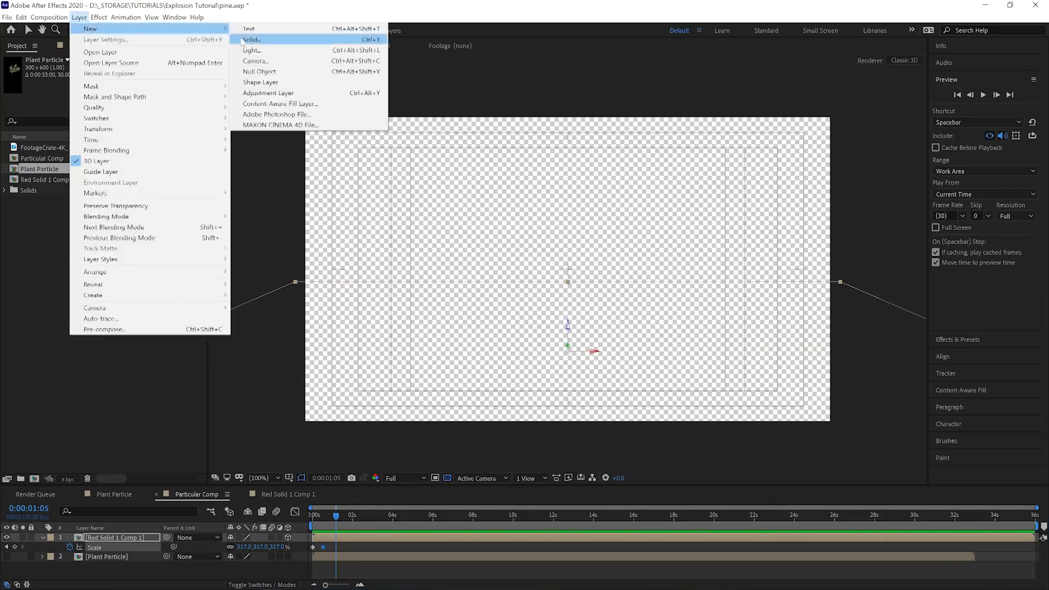
left_click(242, 41)
type("Particular")
left_click(406, 327)
left_click(74, 331)
key("Return")
left_click(446, 359)
Find the Particular effect and apply it to the black solid
left_click(957, 340)
left_click(960, 110)
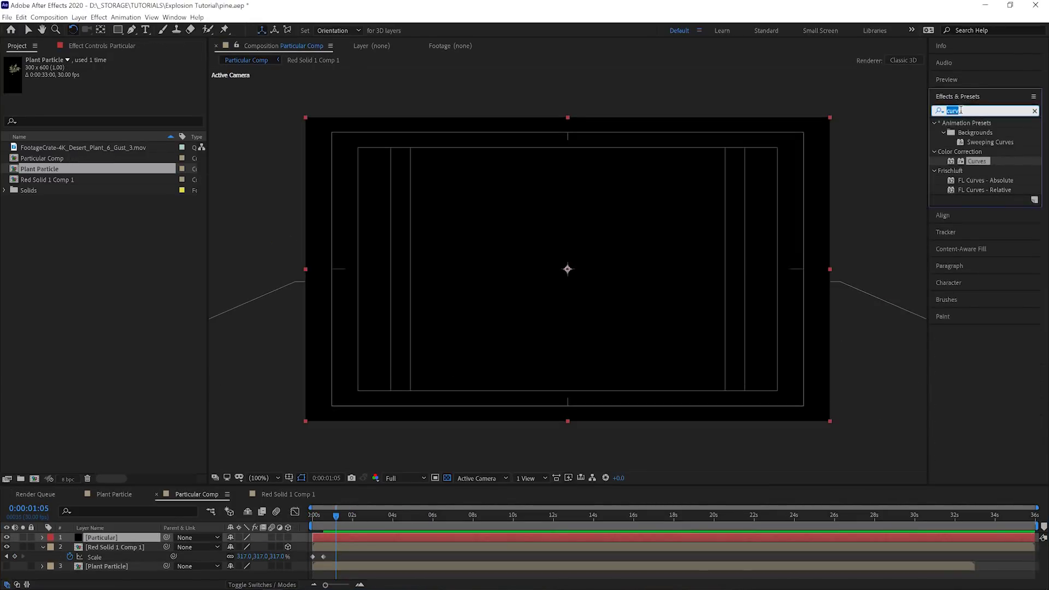
type("Particul")
left_click_drag(971, 133, 574, 241)
key("v")
left_click(447, 478)
Set Particular's emitter type to Layer and choose Red Solid 1 Comp 1 as the emitter layer
left_click(147, 169)
left_click(126, 230)
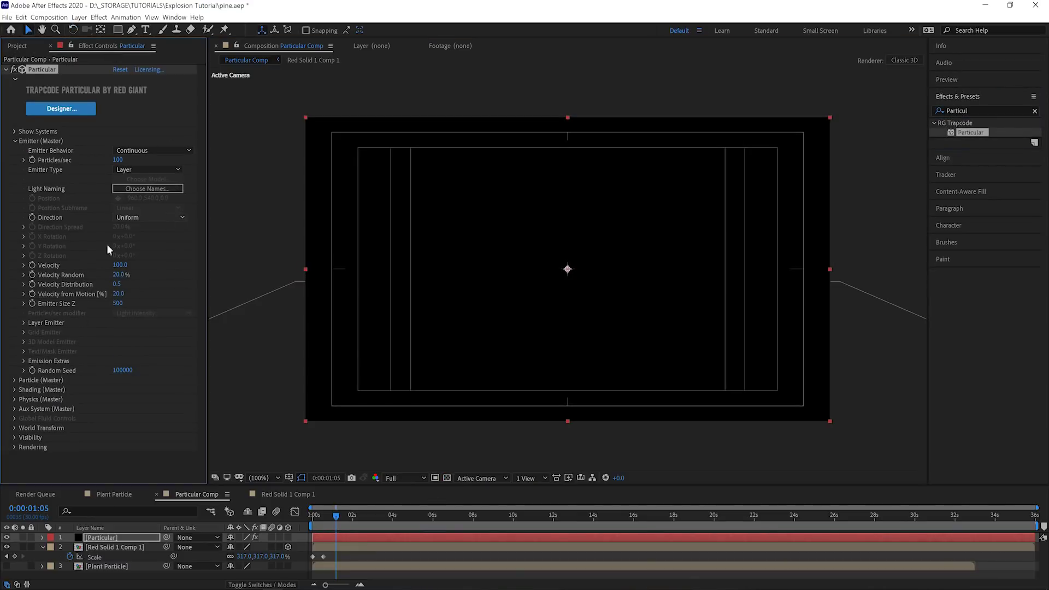
left_click(24, 323)
left_click(133, 333)
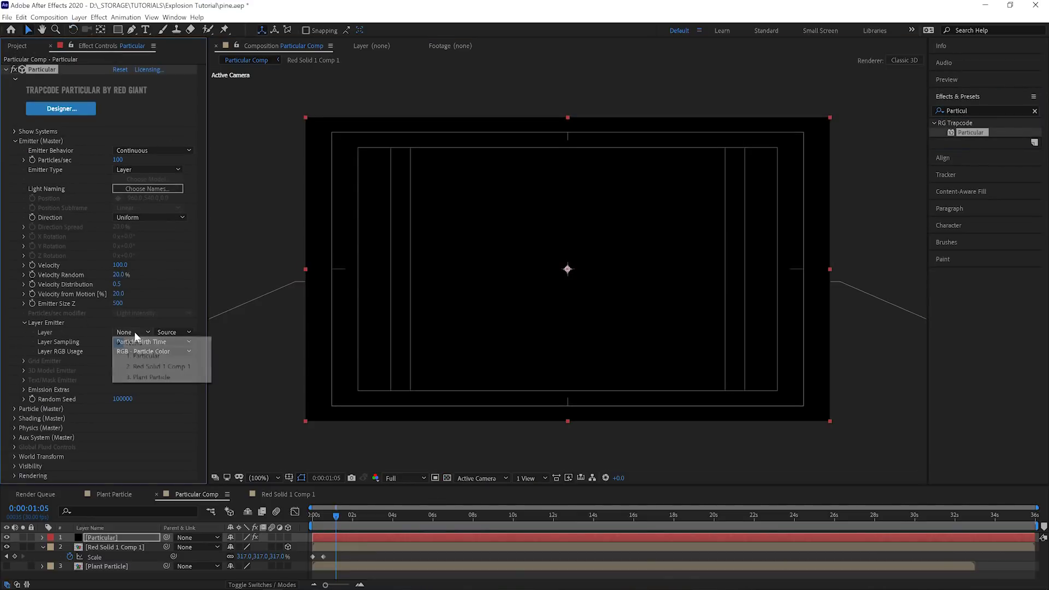
left_click(186, 368)
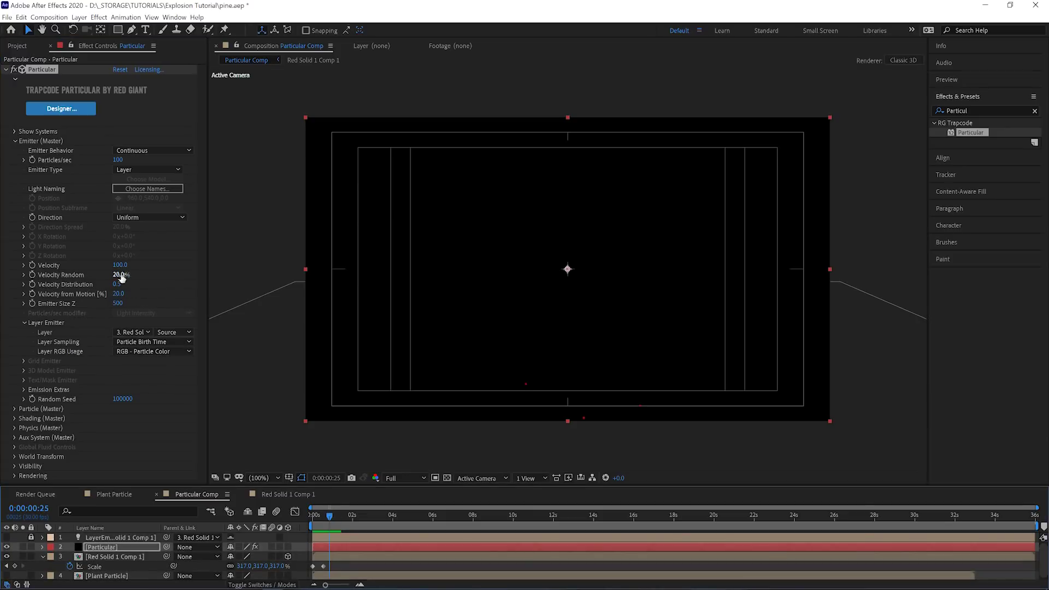
Set the emitter's Size Z and Velocity to 0 and Particles/sec to 10000, and preview the emission from the start
left_click(119, 304)
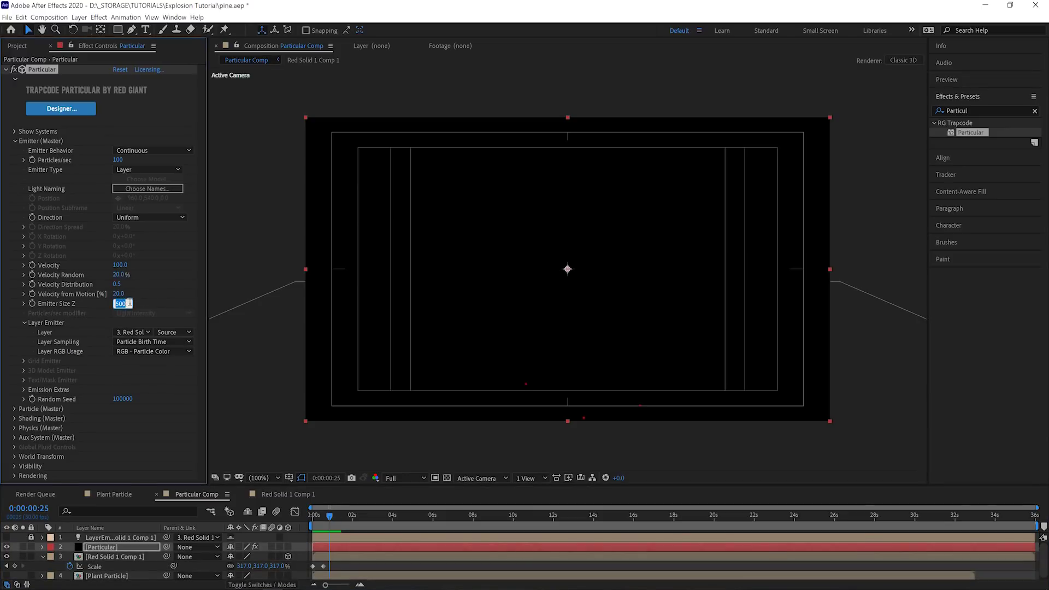
key("Return")
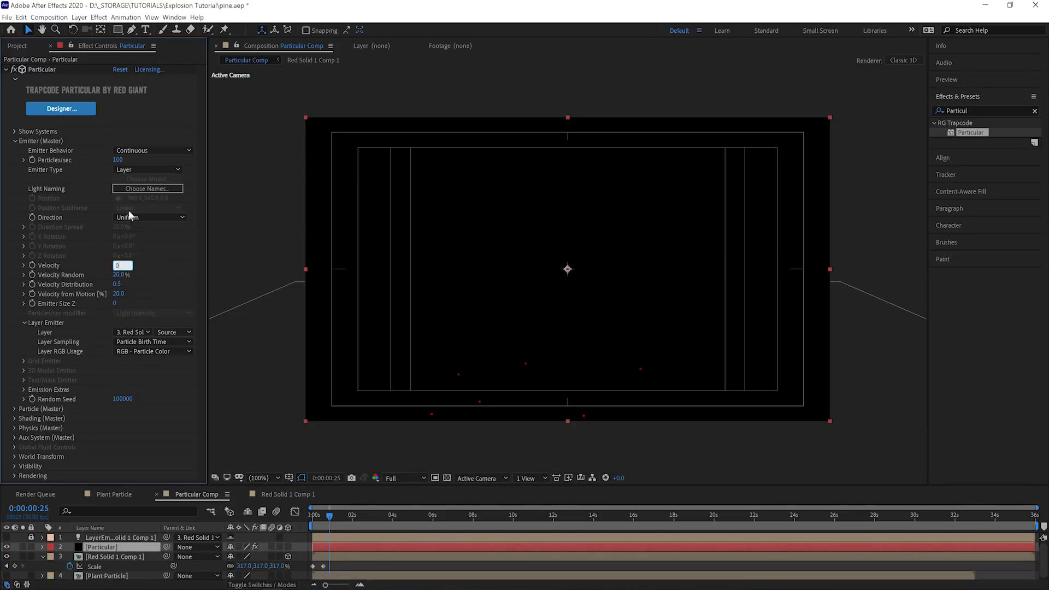
left_click(118, 160)
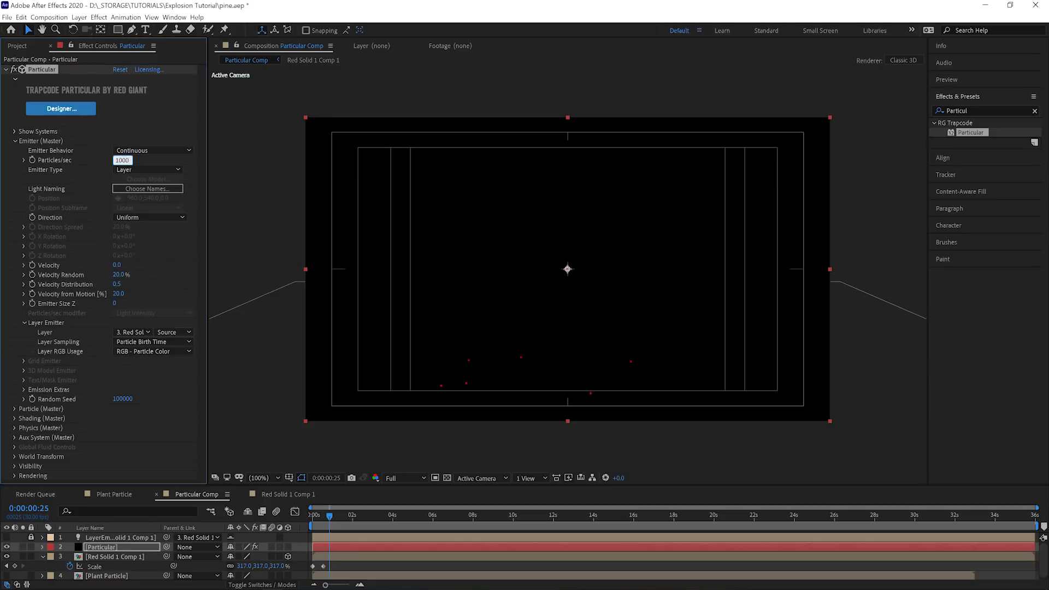
key("Return")
left_click_drag(330, 515, 297, 517)
key("space")
key("space")
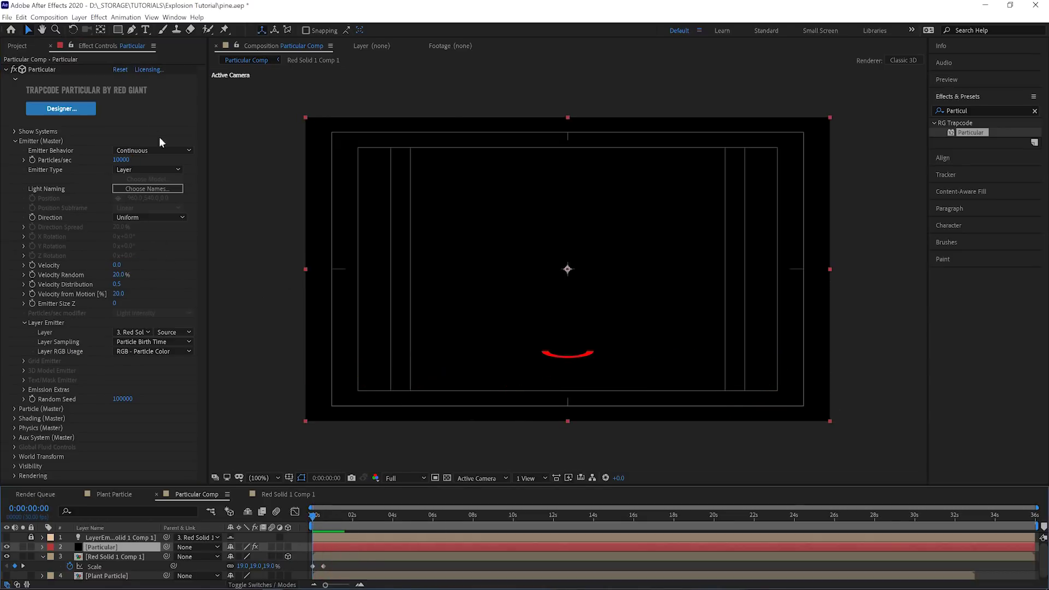
Keyframe Particles/sec at 0 on the first frame and at 1500 at 0:00:00:20
left_click(122, 160)
type("0")
left_click(32, 160)
left_click(327, 516)
left_click(117, 160)
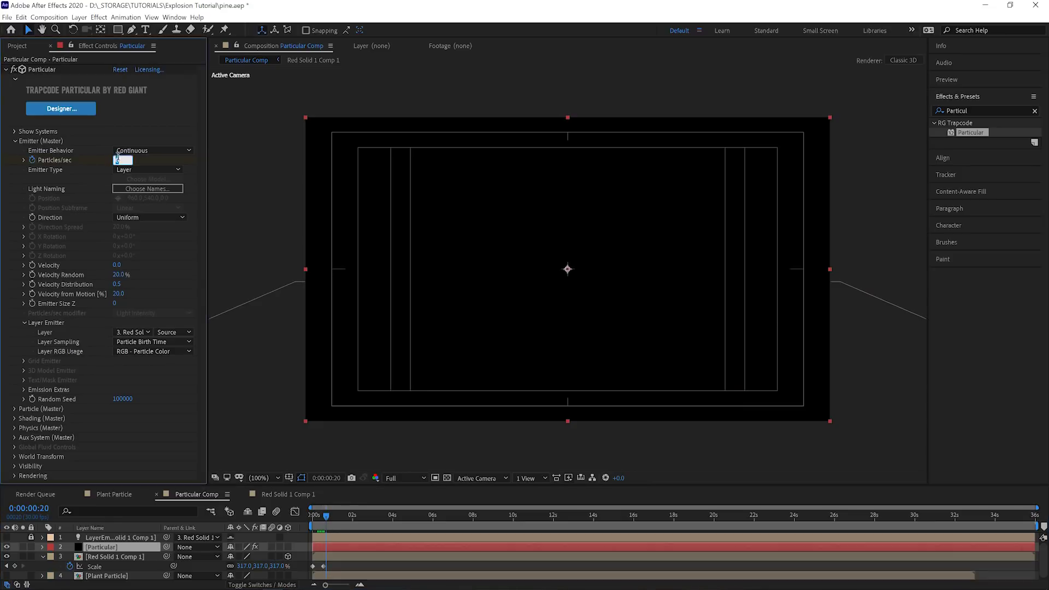
type("1500")
key("Return")
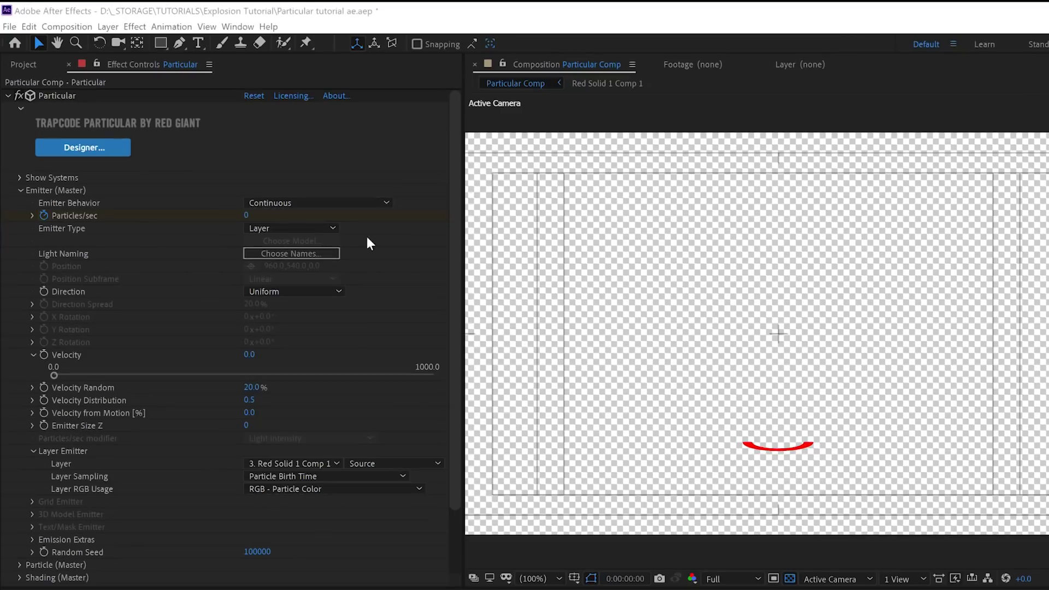
Set the particle type to Sprite and choose Plant Particle.mov as its texture layer
left_click(20, 190)
left_click(19, 203)
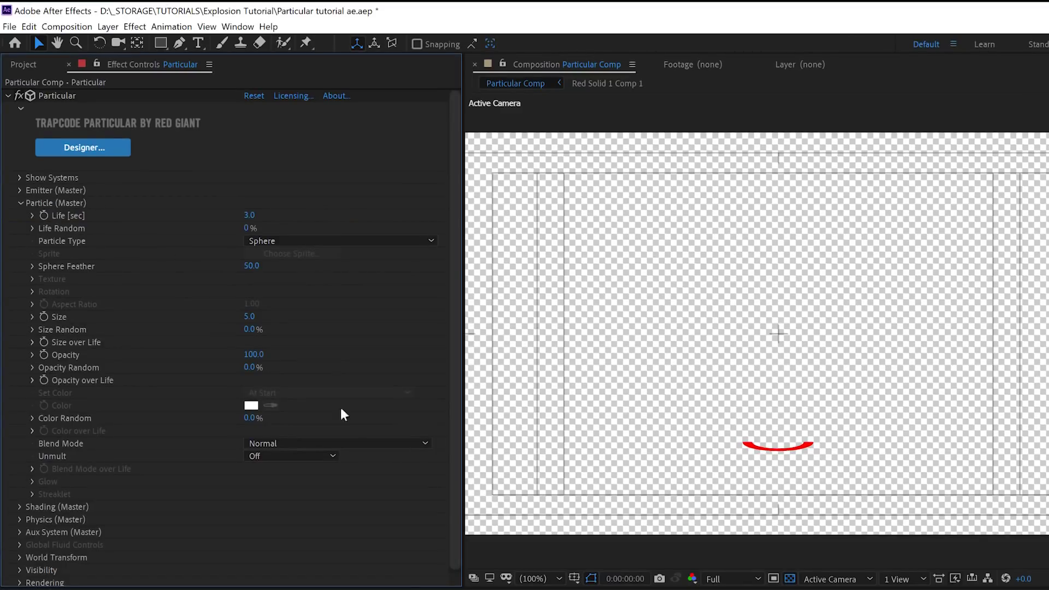
left_click(328, 241)
left_click(316, 328)
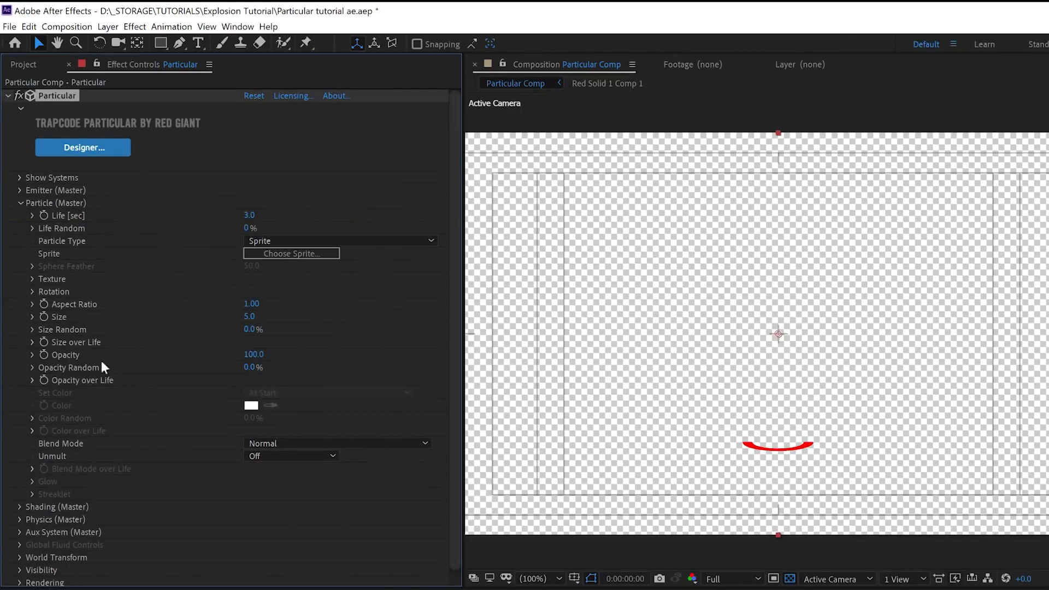
left_click(32, 279)
left_click(292, 291)
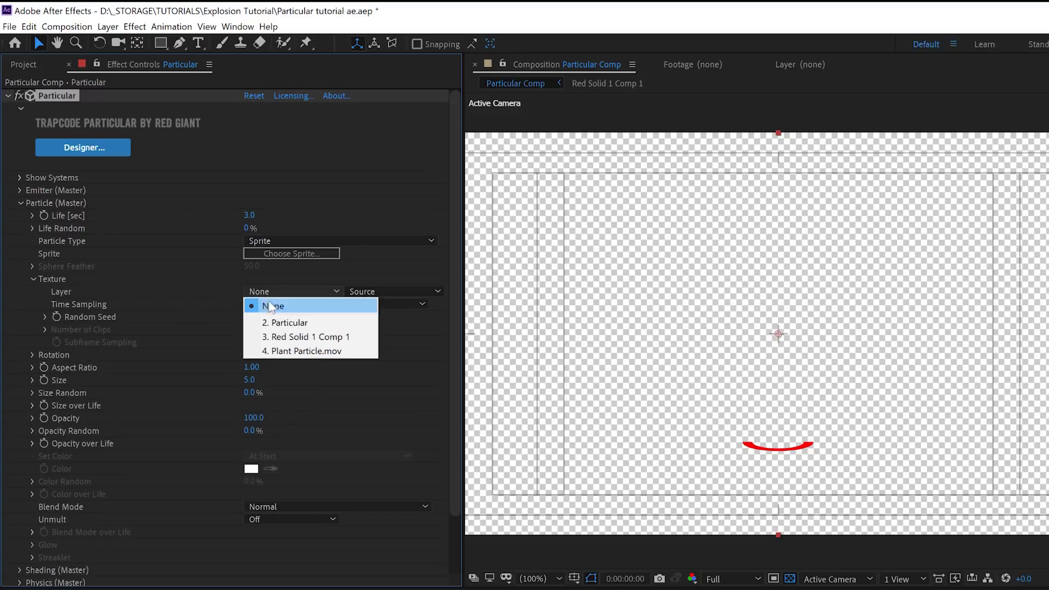
left_click(330, 351)
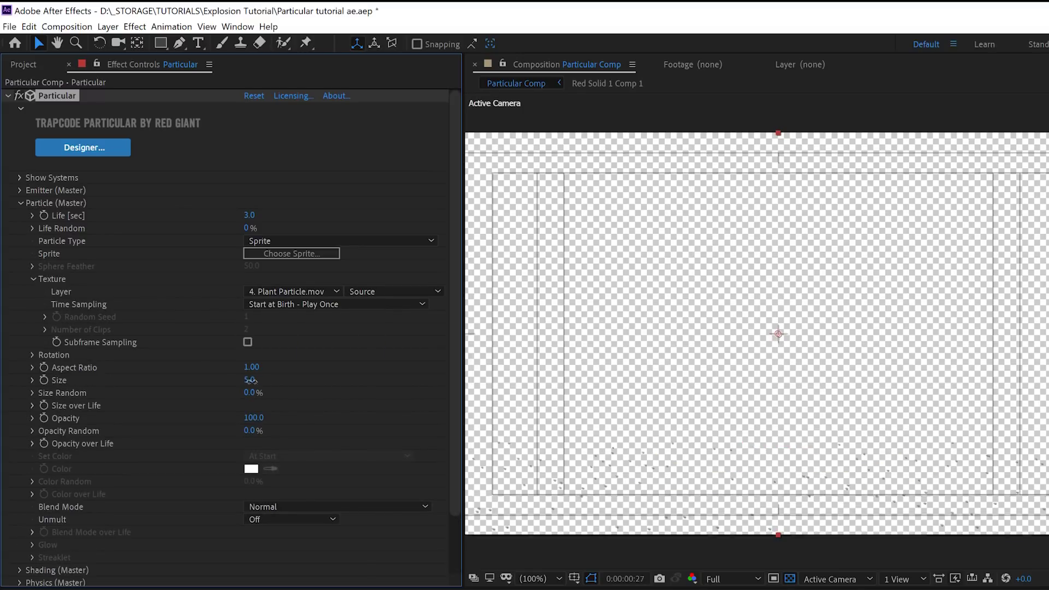
Set the particle size to 87 and Size Random to 22%, and adjust the particles' Random Rotation
mouse_move(256, 380)
left_mouse_down()
mouse_move(304, 380)
mouse_move(269, 391)
left_mouse_up()
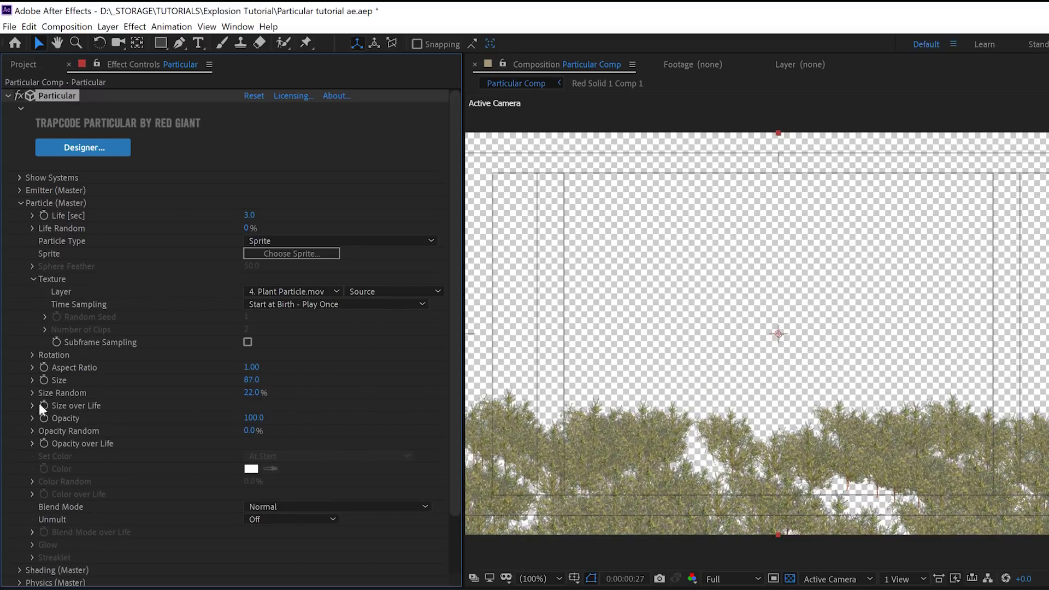
left_click(33, 355)
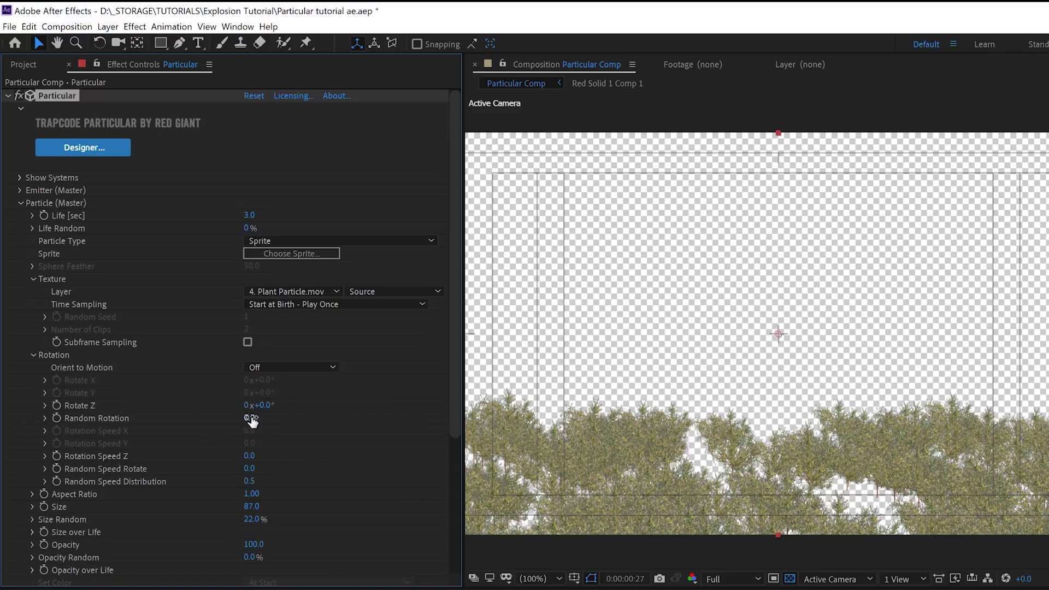
left_click_drag(251, 421, 253, 418)
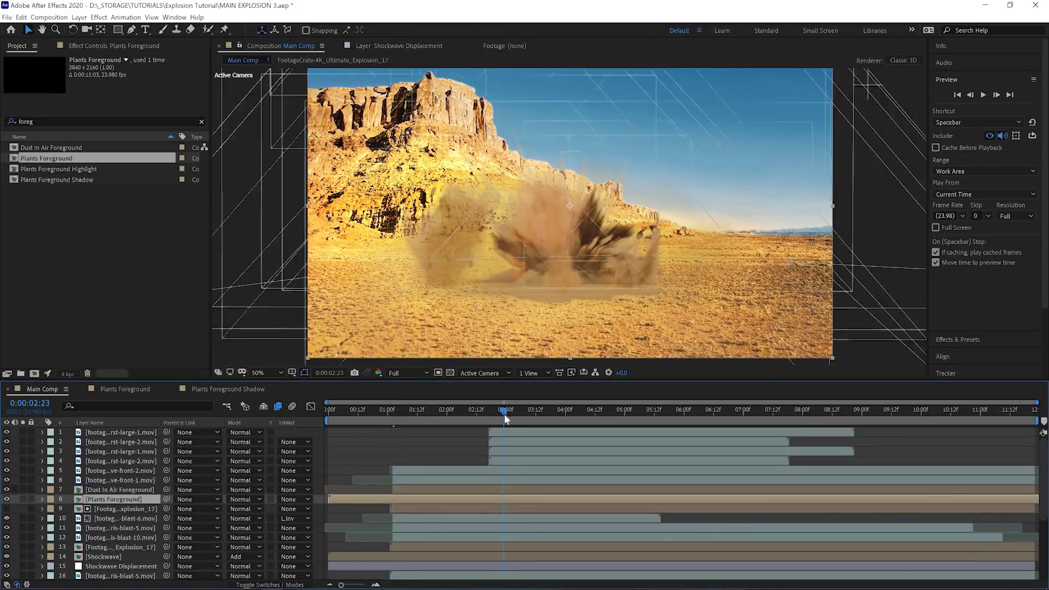
In Main Comp, trim the start of the Plants Foreground layer to 0:00:02:23
left_click(505, 420)
key("alt+bracketleft")
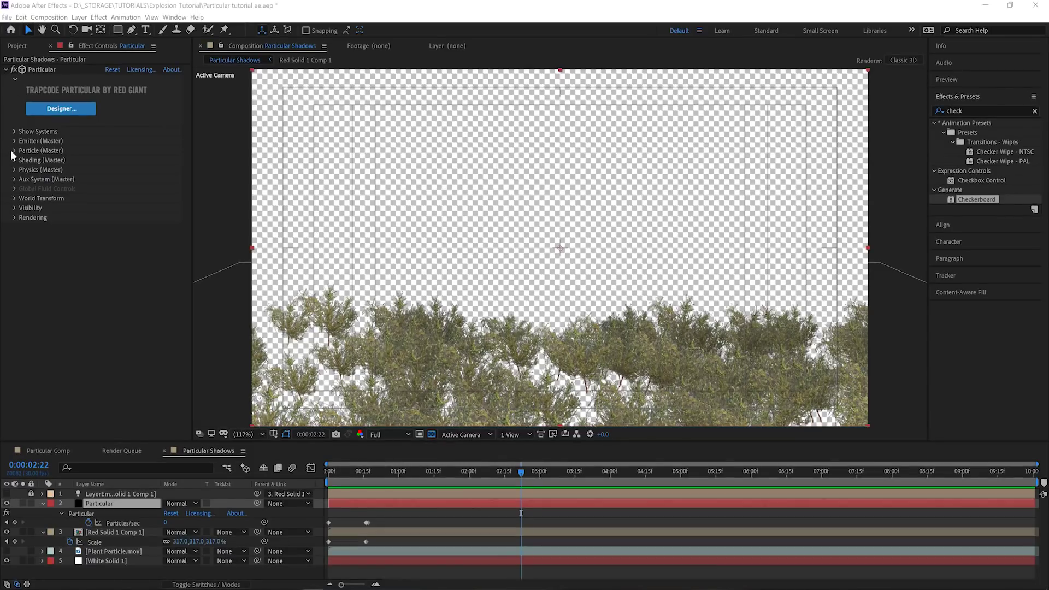
In Particular Shadows, change the particle type to Textured Polygon
left_click(14, 150)
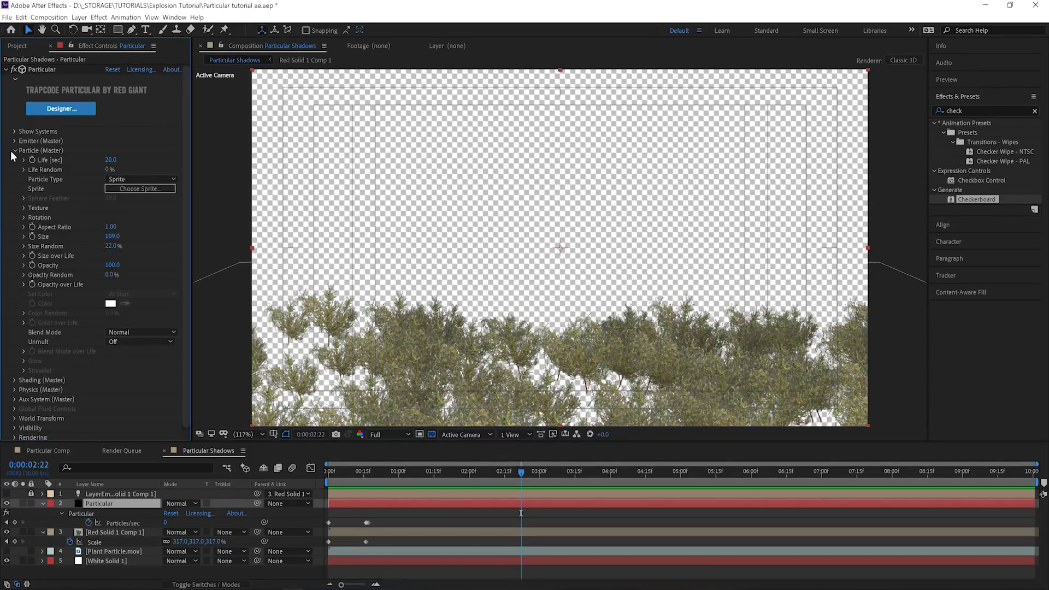
left_click(131, 180)
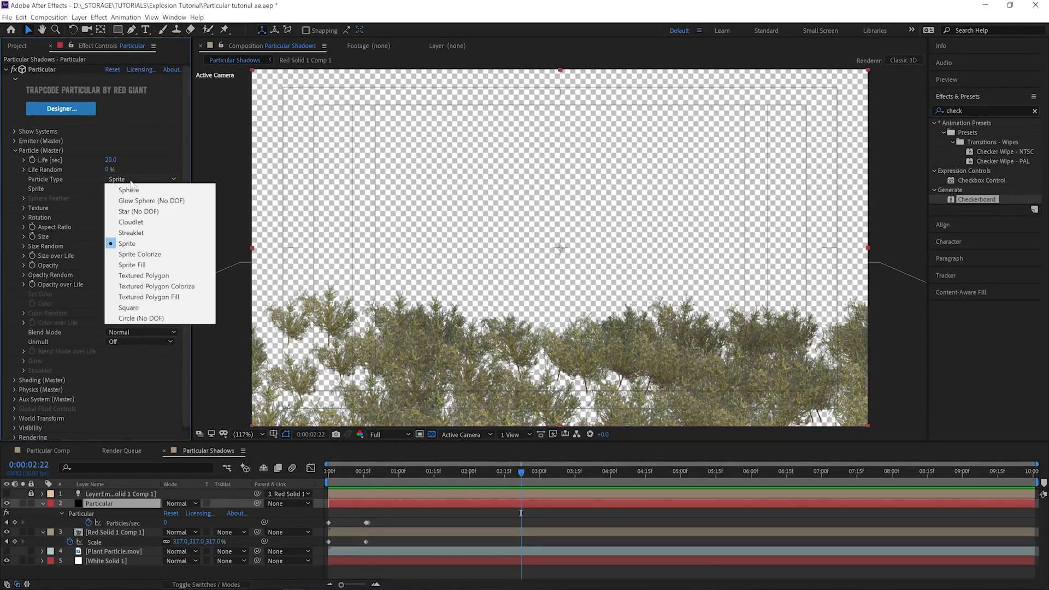
left_click(171, 275)
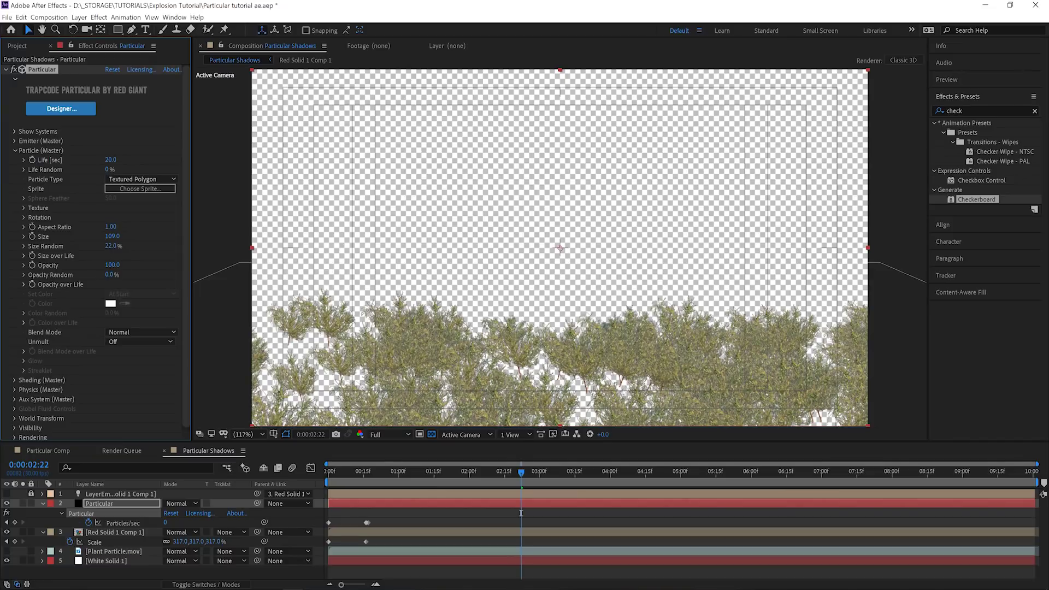
Set the particles' Rotate Y to 90°, Rotate Z to -90° and Random Rotation to 0
left_click(26, 218)
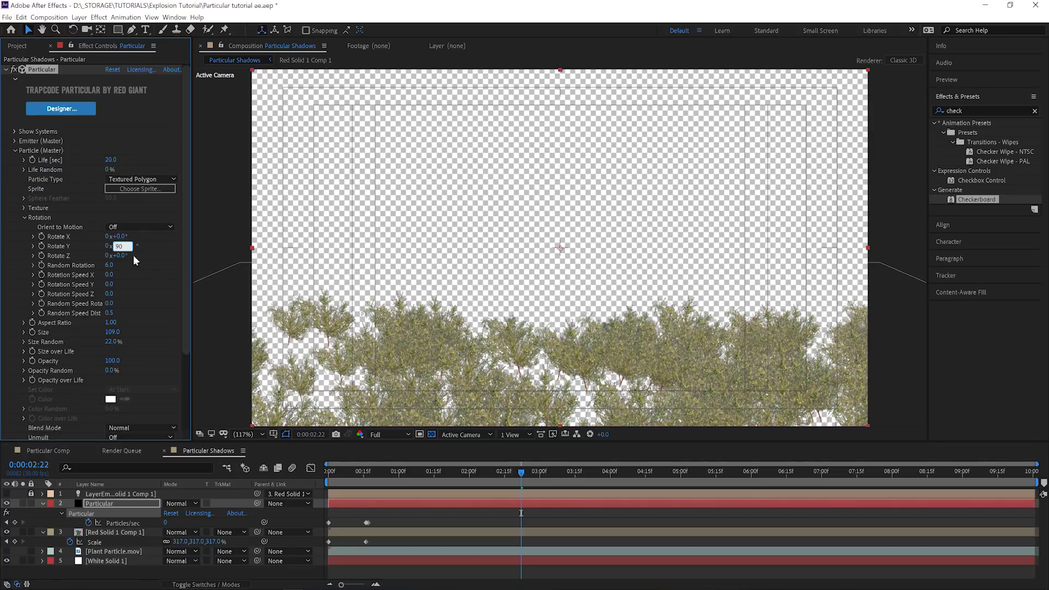
key("Return")
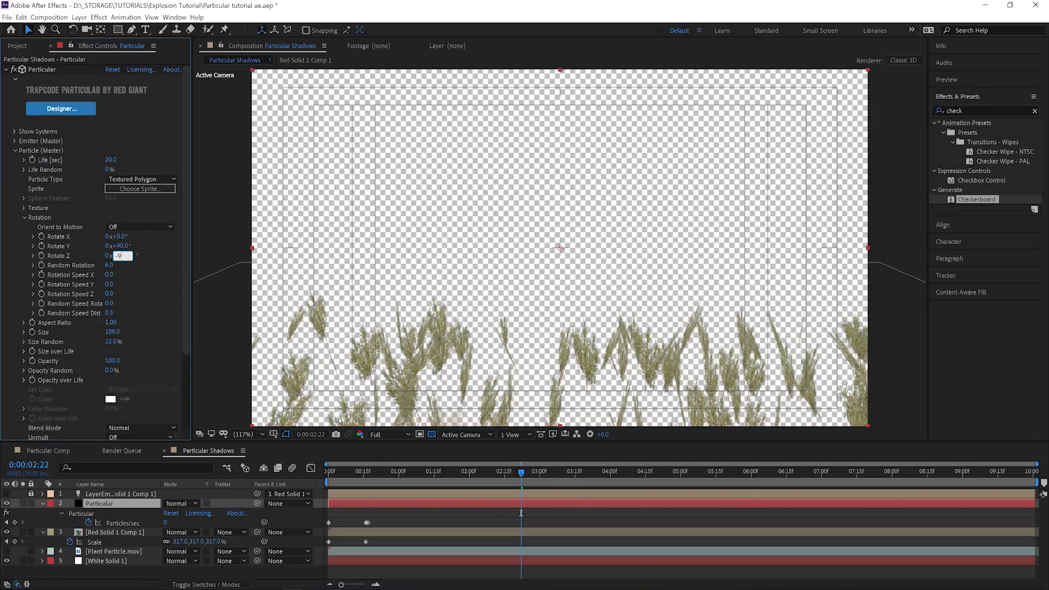
left_click(110, 265)
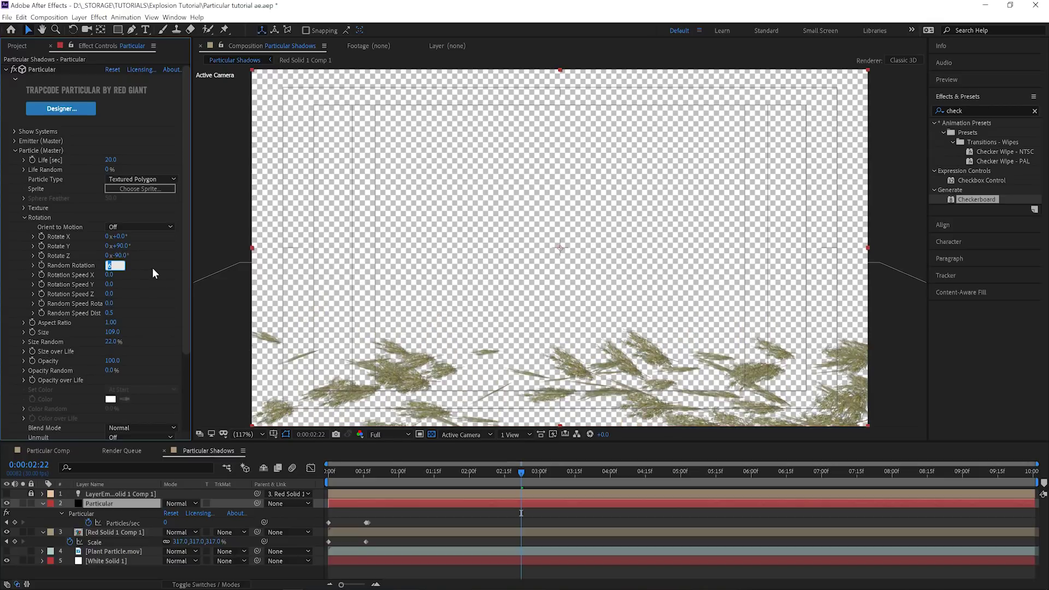
type("0")
key("Return")
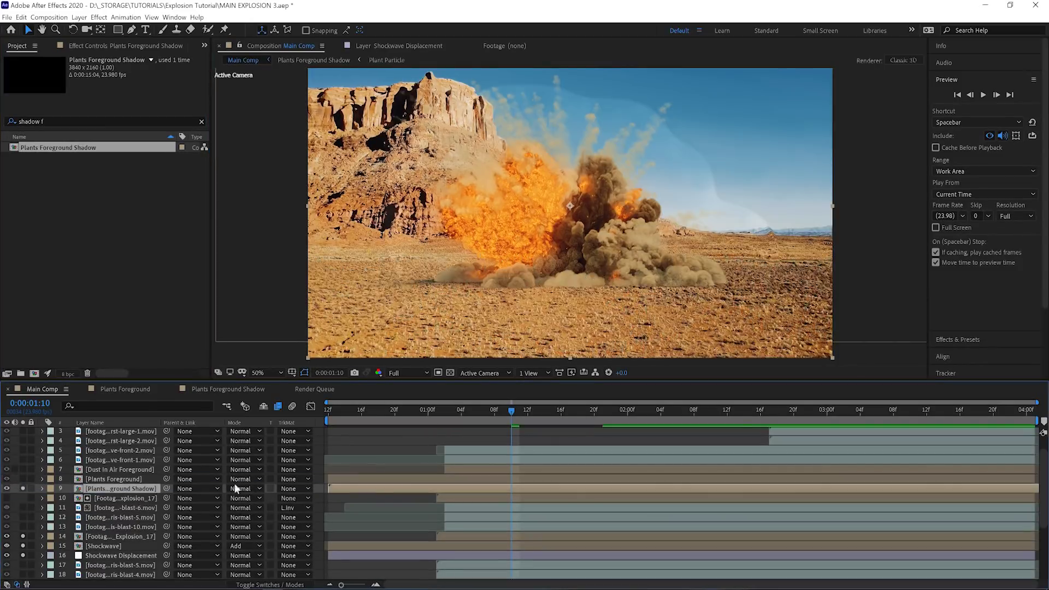
In Main Comp, apply a Fill effect to the Plants Foreground Shadow layer with a dark brown sampled from the ground's shadows
scroll(526, 340, "up", 2)
key("F3")
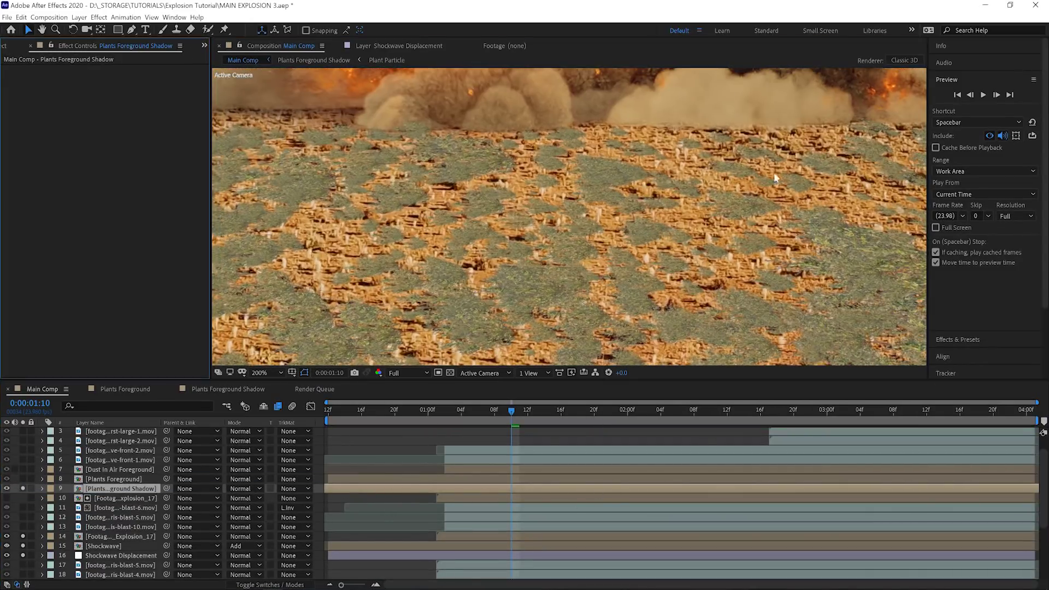
left_click(957, 336)
left_click(961, 110)
type("fill")
left_click_drag(971, 180, 507, 491)
left_click(328, 272)
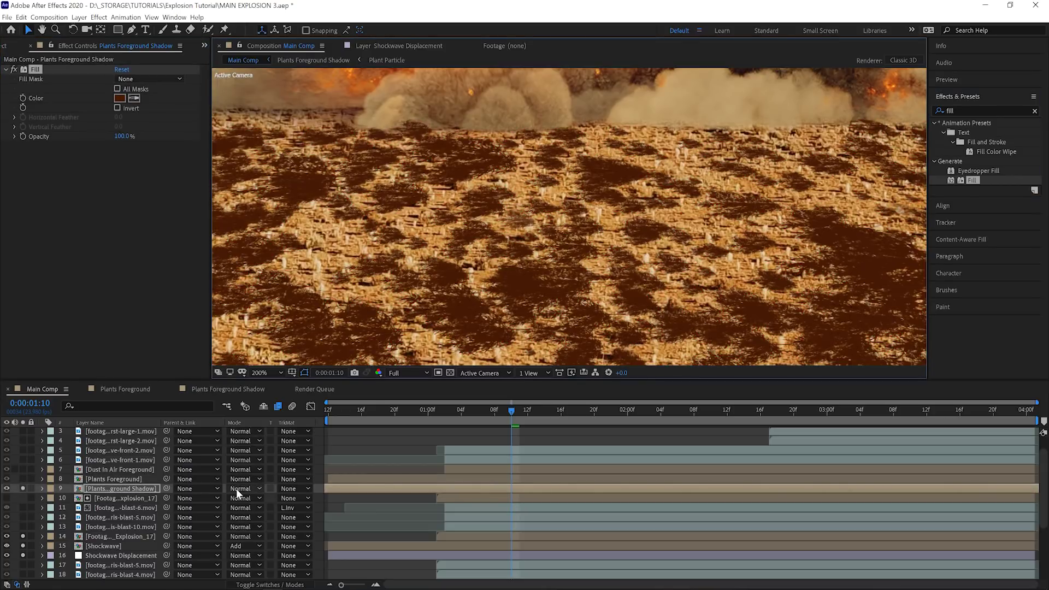
Set the Plants Foreground Shadow layer's blending mode to Darken and slightly lower its opacity
left_click(238, 490)
left_click(271, 103)
key("t")
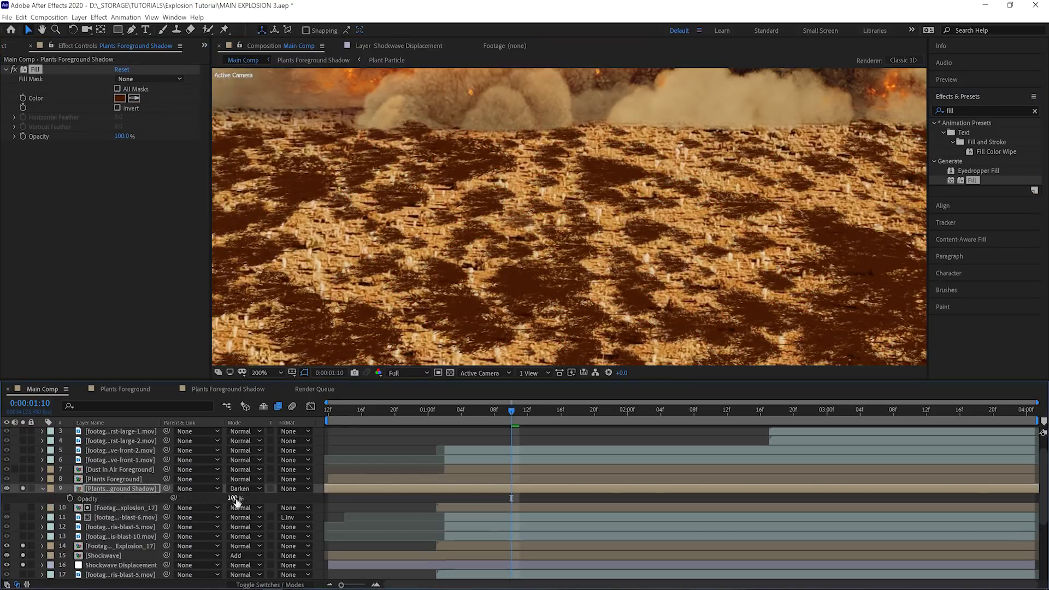
left_click_drag(234, 498, 226, 498)
Add a Displacement Map using the background layer, with 14 horizontal and 6 vertical displacement, and search the effects for "fast"
left_click(965, 110)
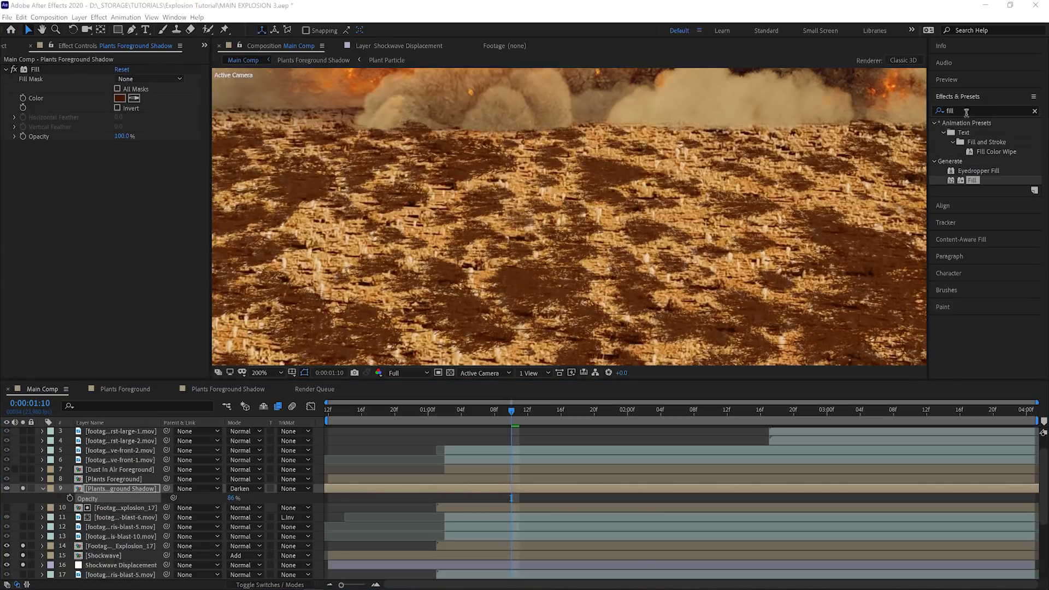
type("displace")
left_click_drag(202, 169, 201, 171)
left_click(137, 155)
left_click(153, 424)
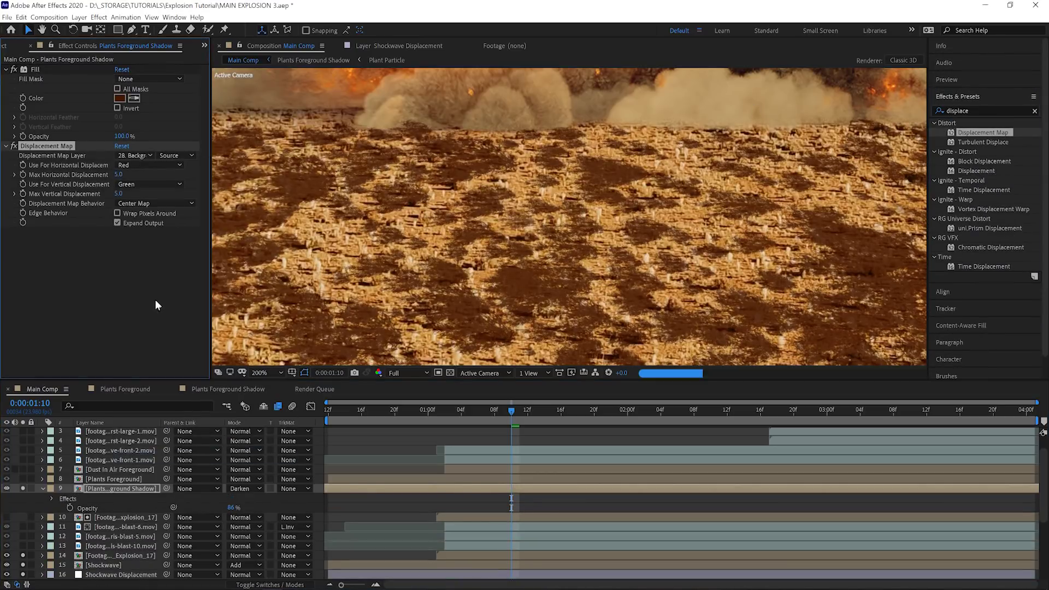
mouse_move(122, 193)
left_mouse_down()
mouse_move(122, 174)
mouse_move(117, 194)
left_mouse_up()
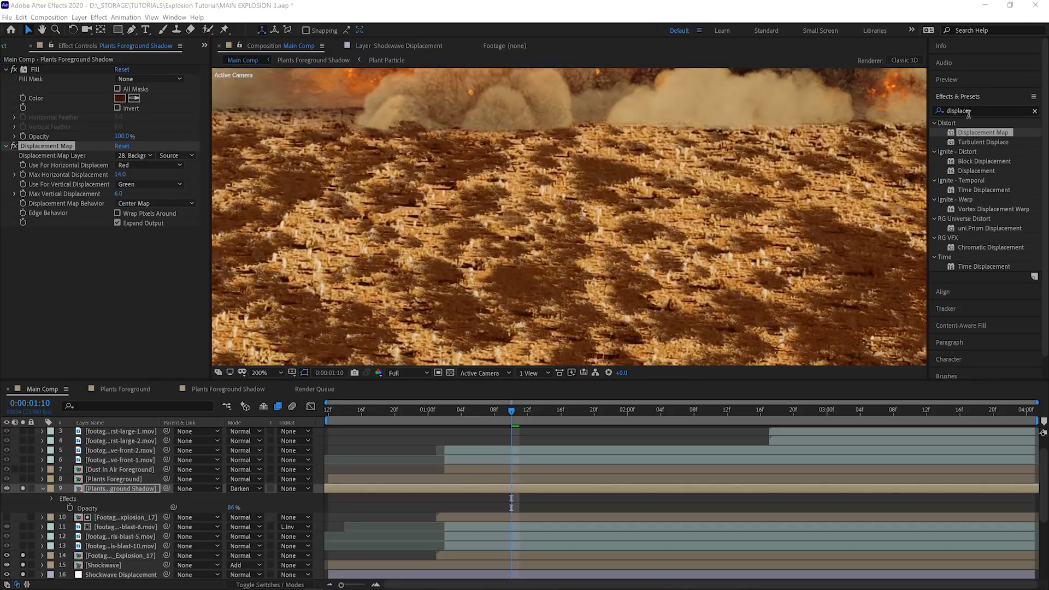
type("fast")
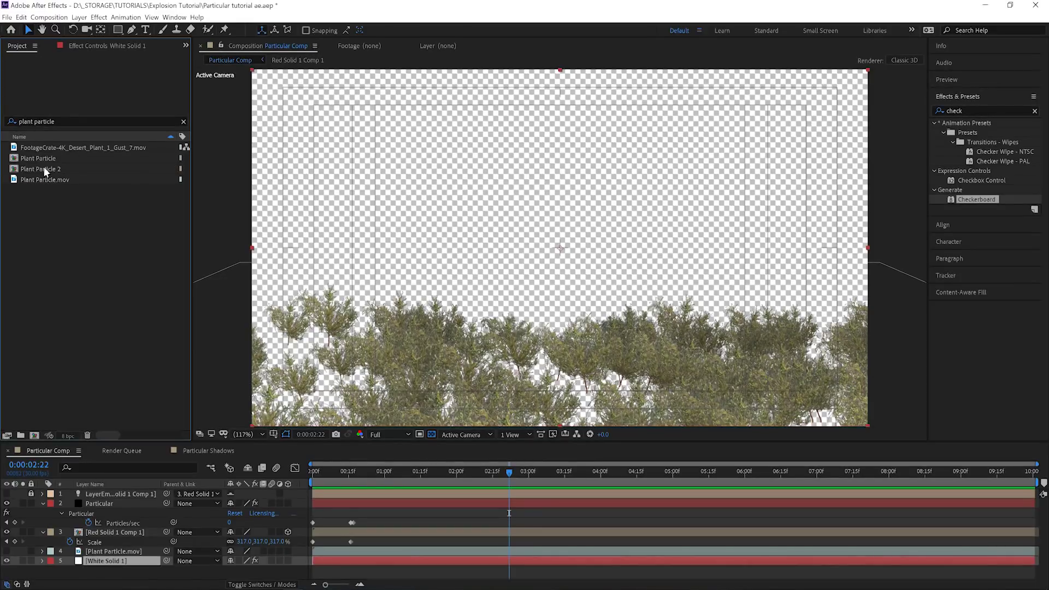
In the Plant Particle 2 composition, replace the plant clip with FootageCrate-4K_Desert_Plant_1_Gust_7.mov and preview it
double_click(33, 169)
left_click(100, 148)
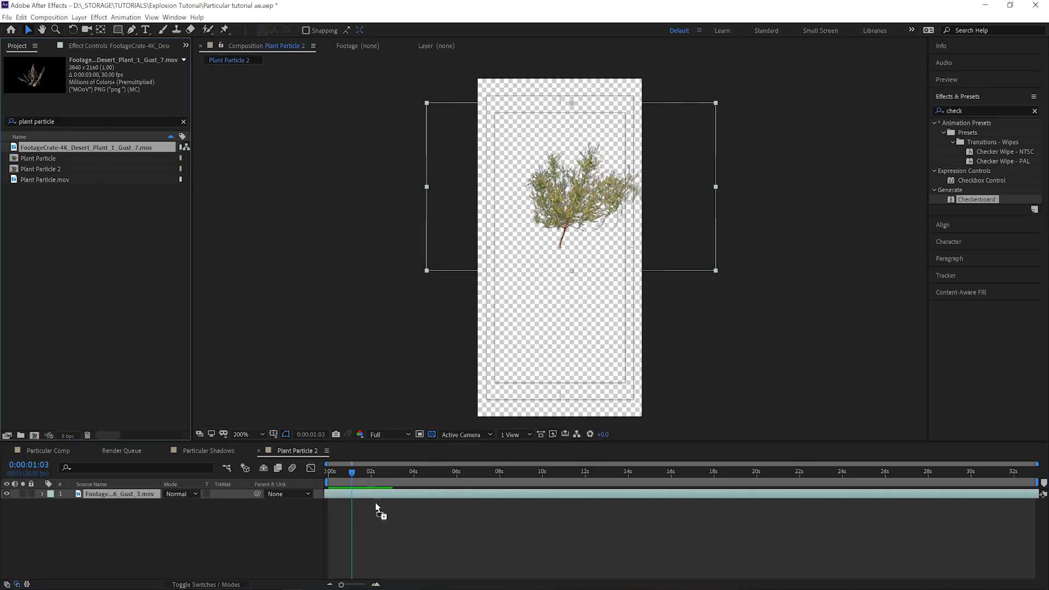
left_click_drag(377, 510, 375, 499)
key("space")
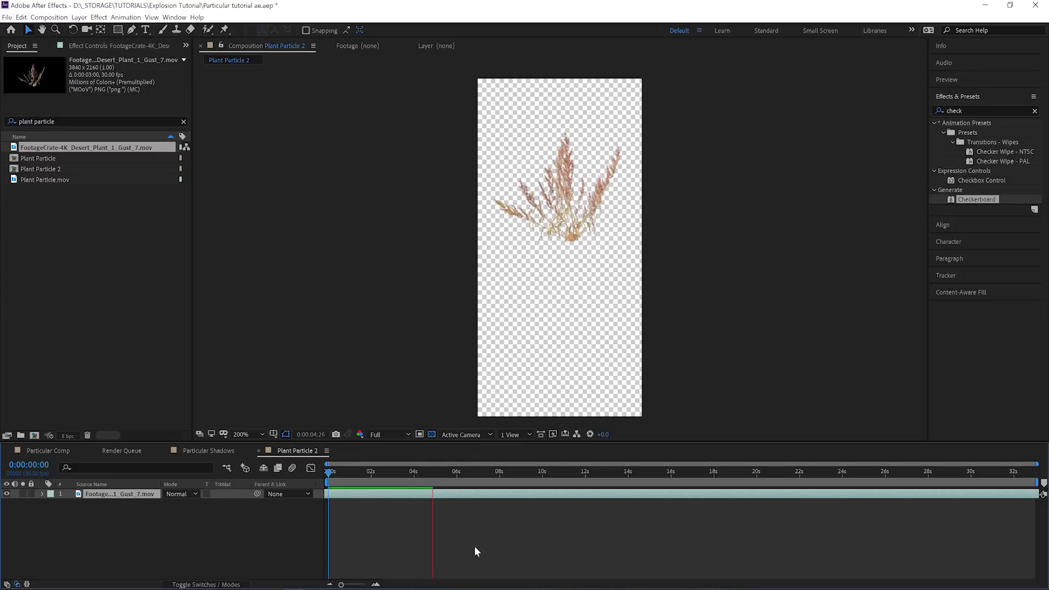
left_click(213, 589)
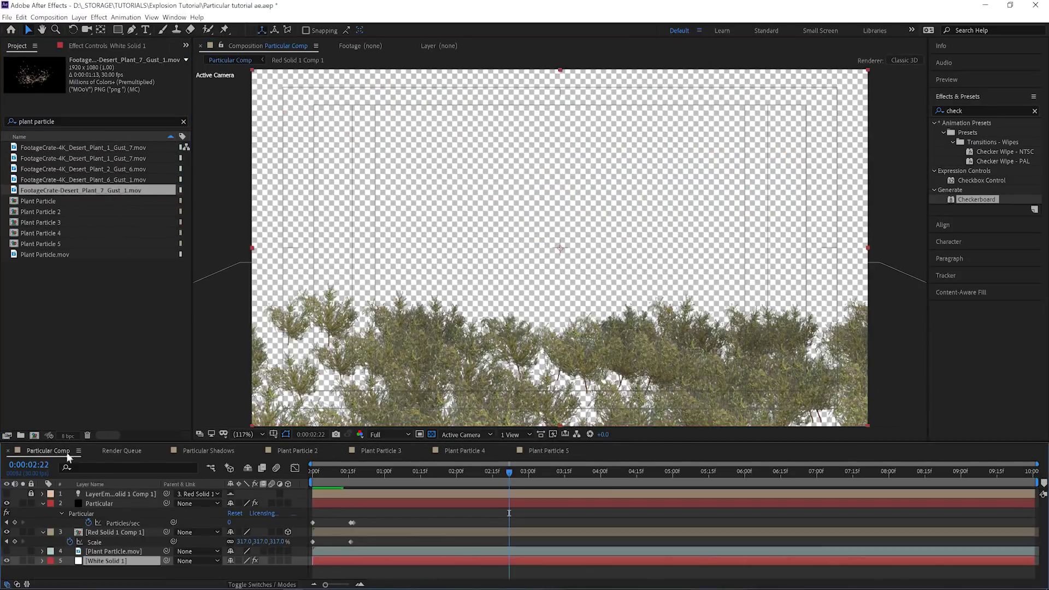
In Particular's Designer, duplicate the master system four times to get Systems 2 to 5, and apply the setup
scroll(10, 549, "down", 2)
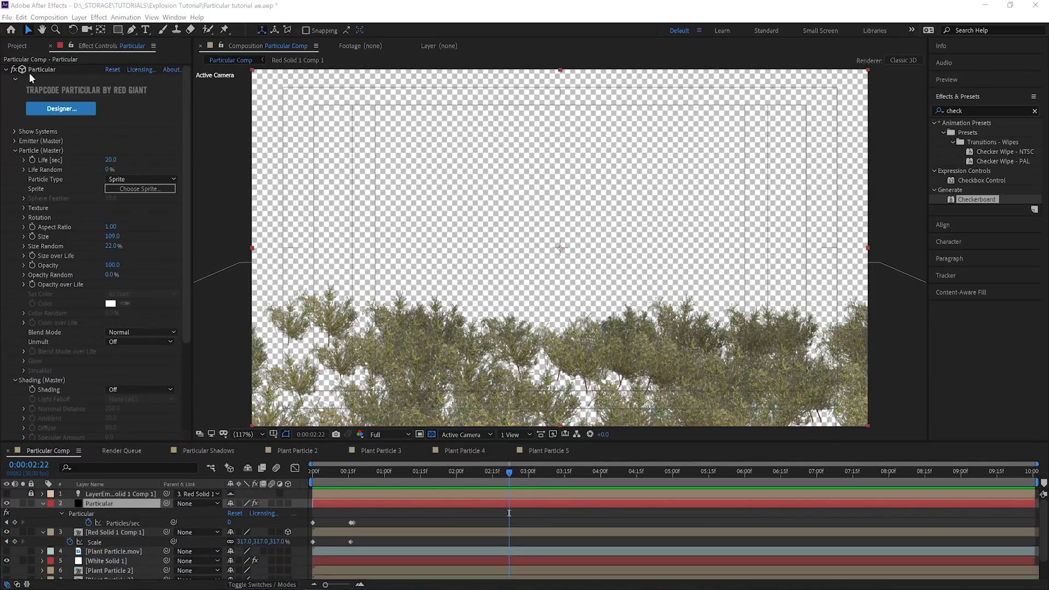
left_click(70, 109)
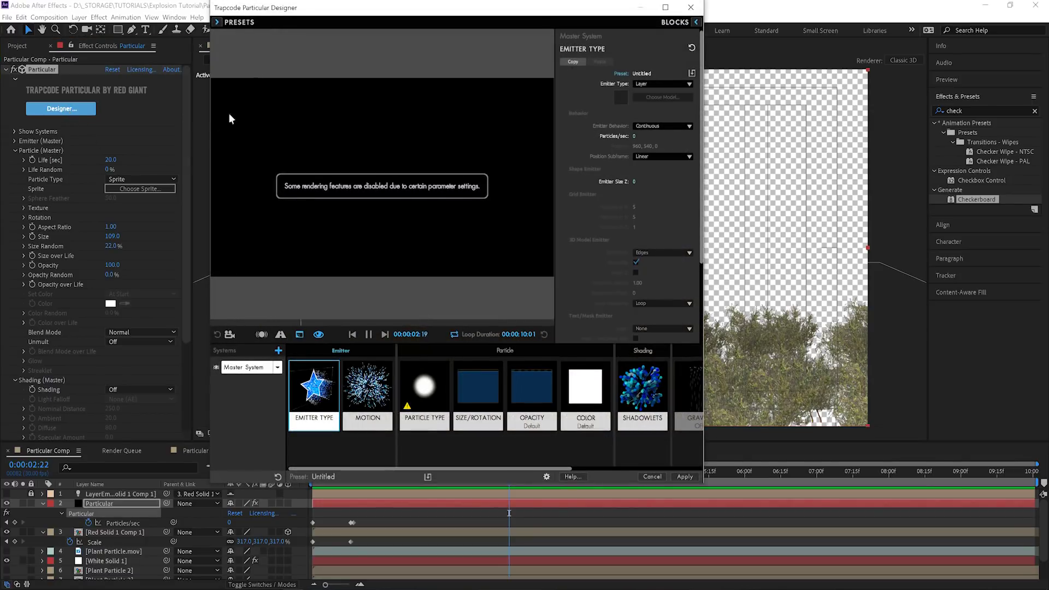
left_click_drag(279, 11, 327, 24)
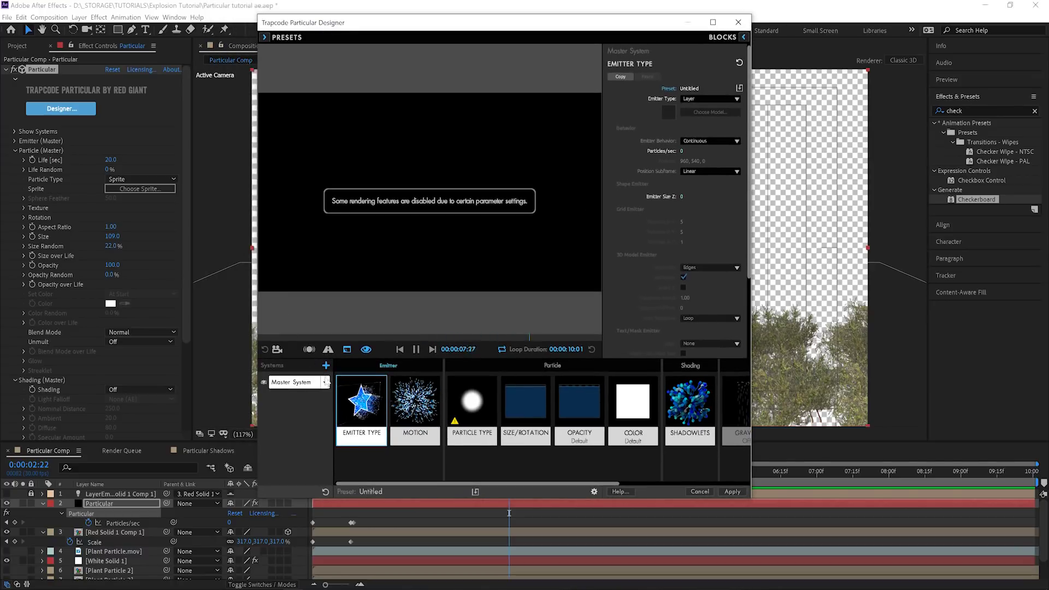
left_click(326, 384)
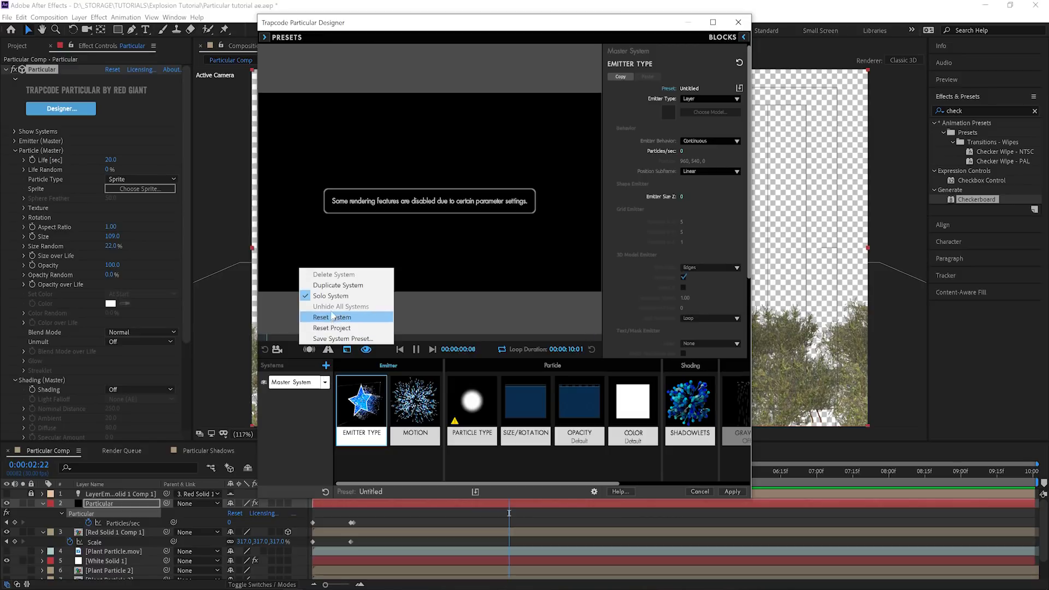
left_click(330, 286)
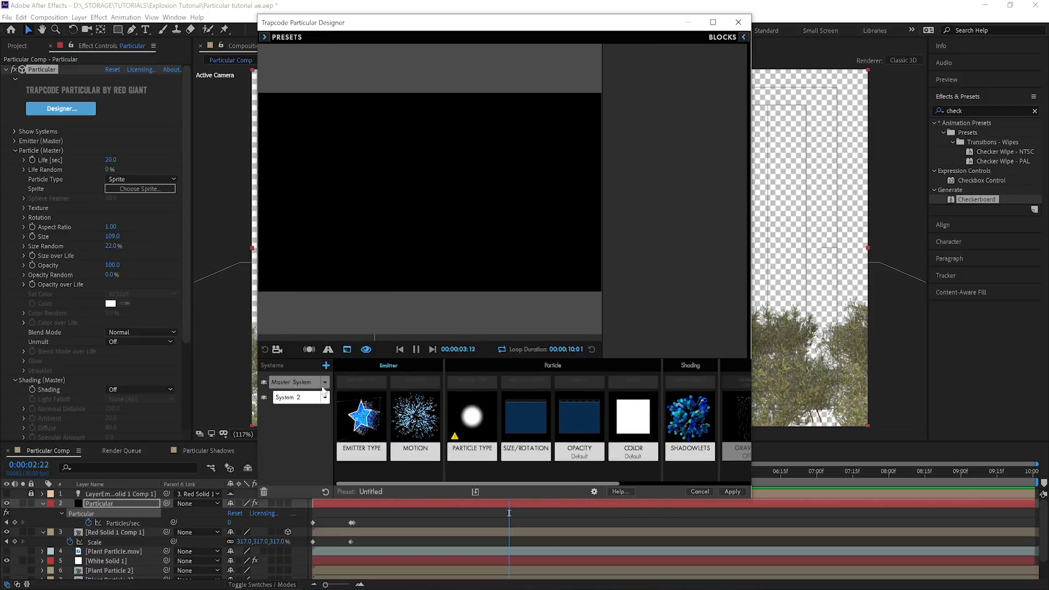
left_click(325, 383)
left_click(333, 285)
left_click(325, 383)
left_click(333, 283)
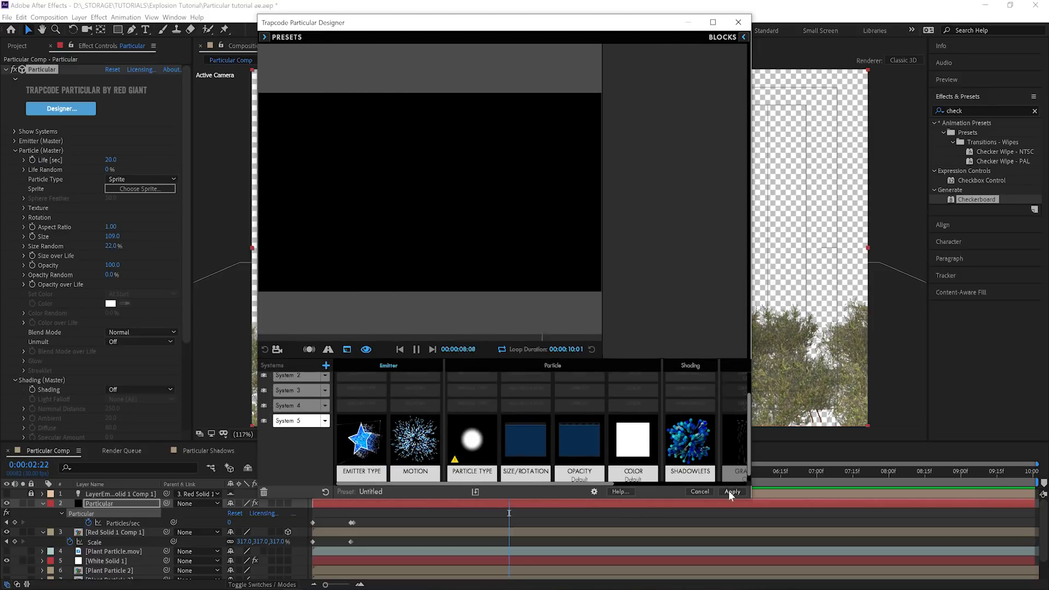
left_click(729, 490)
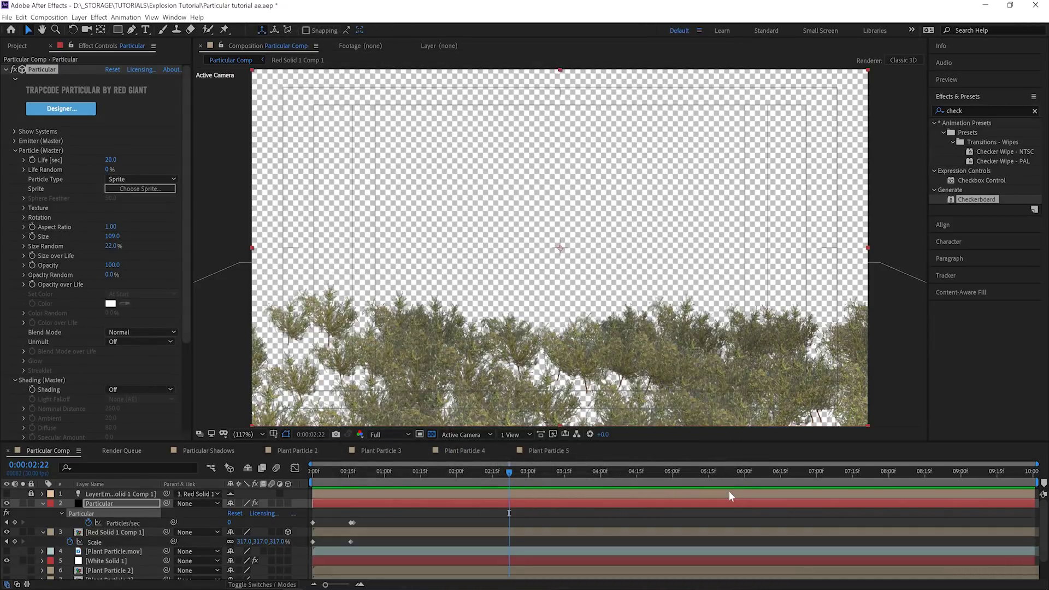
Keyframe System 2's Particles/sec at 0 on the first frame, at 3000 shortly after, and at 0 at 0:00:00:16
left_click(61, 156)
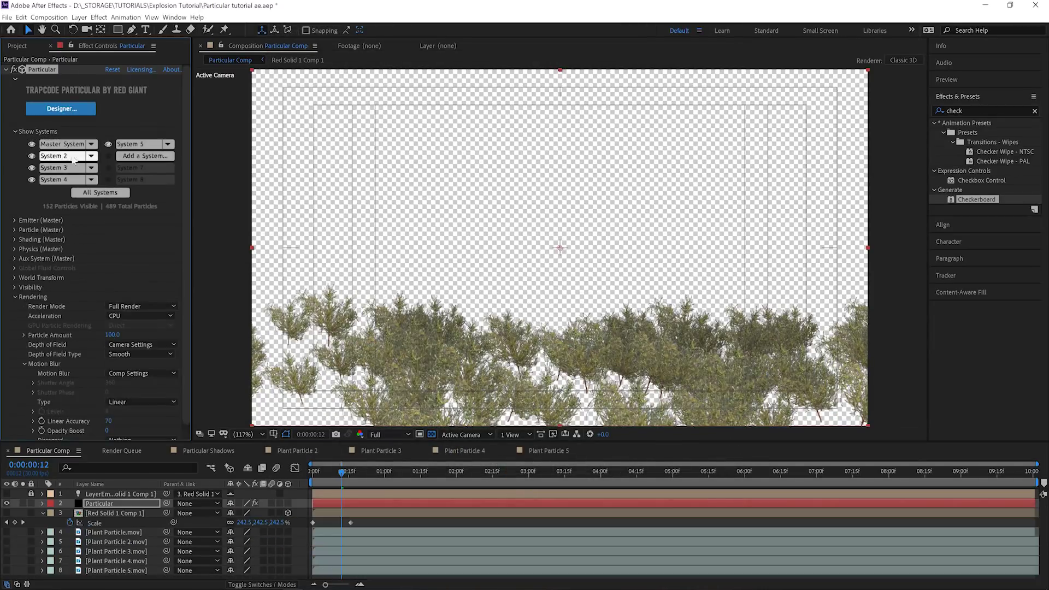
left_click(15, 221)
left_click_drag(342, 471, 230, 476)
left_click(32, 239)
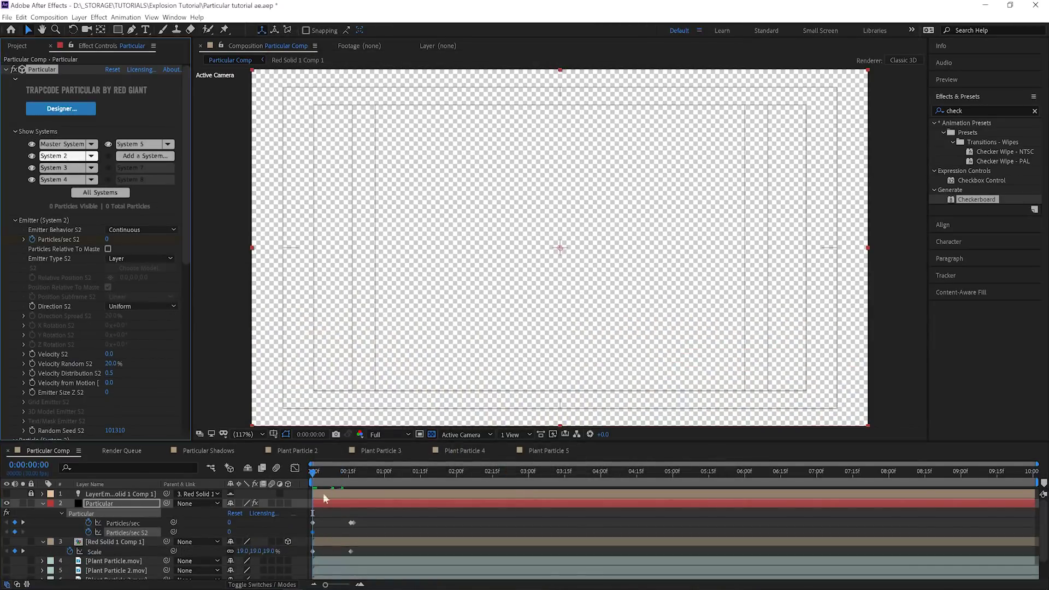
left_click(338, 471)
left_click(232, 533)
type("3000")
key("Return")
key("k")
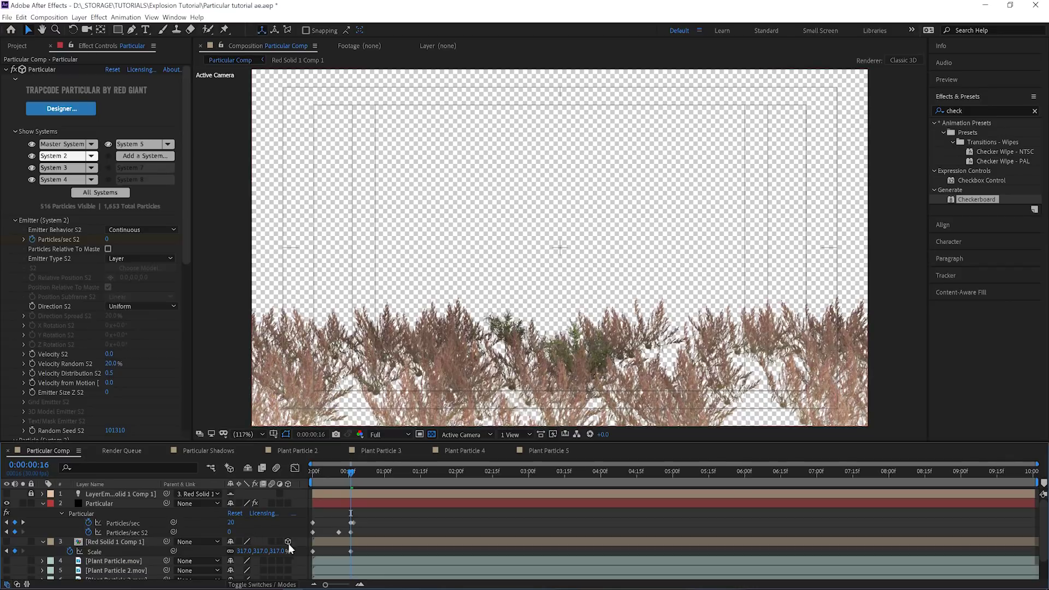
Reduce the particle size of System 2
scroll(84, 402, "down", 3)
scroll(67, 318, "up", 3)
left_click(15, 220)
scroll(121, 267, "down", 3)
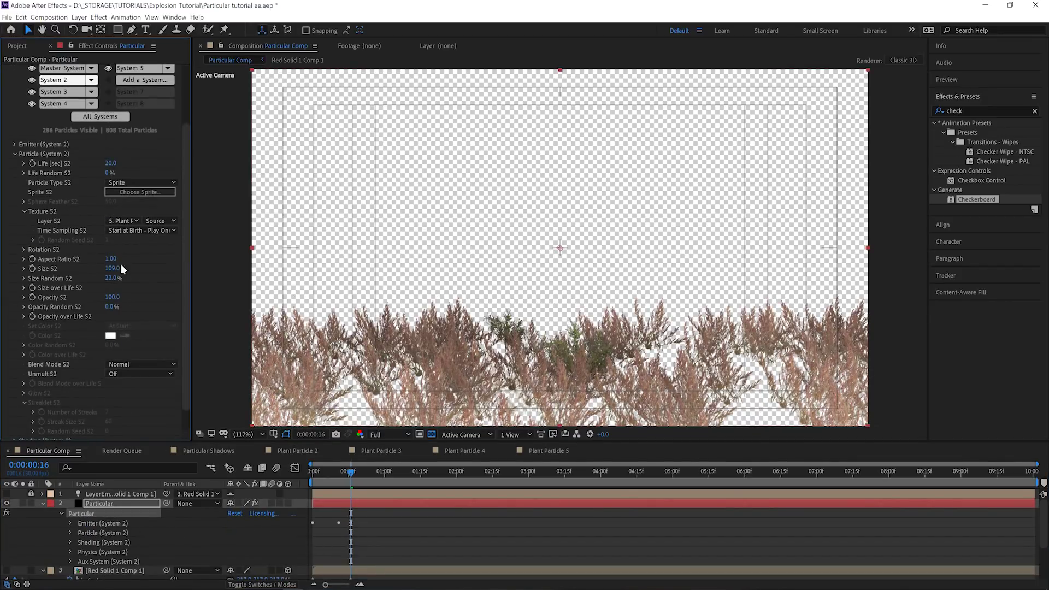
key("Return")
Keyframe System 3's Particles/sec with 2000 at 0:00:00:16 and use Plant Particle 3.mov as its texture layer
left_click(61, 92)
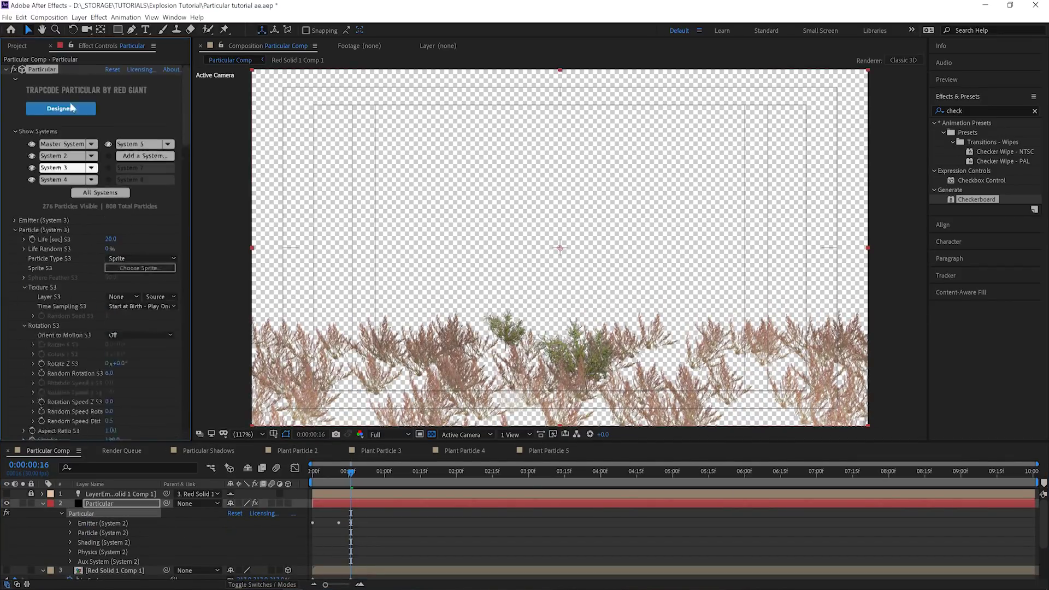
key("u")
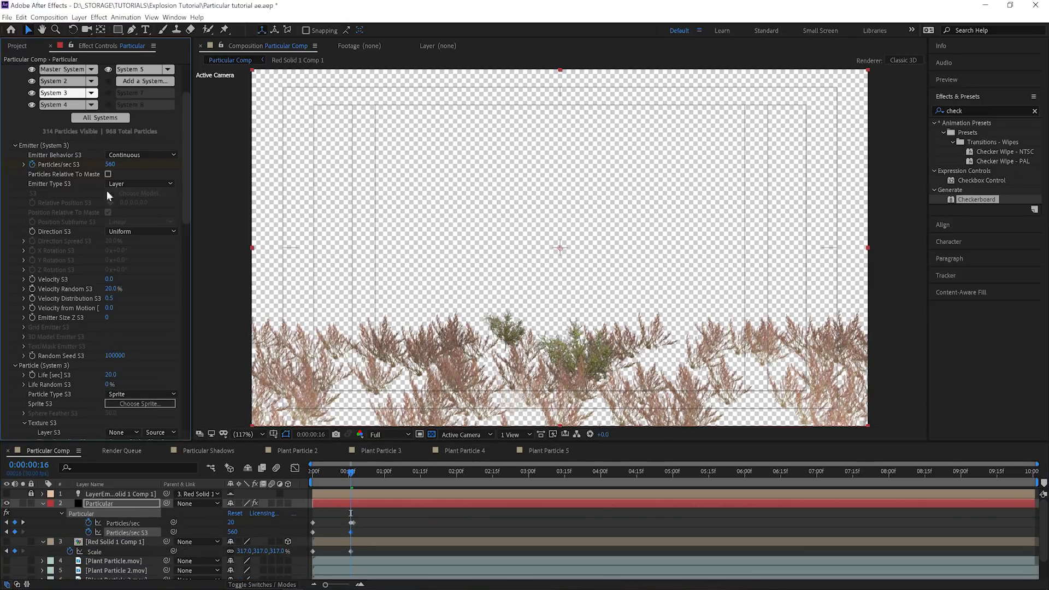
key("ctrl+z")
key("Page_Up")
scroll(78, 137, "down", 2)
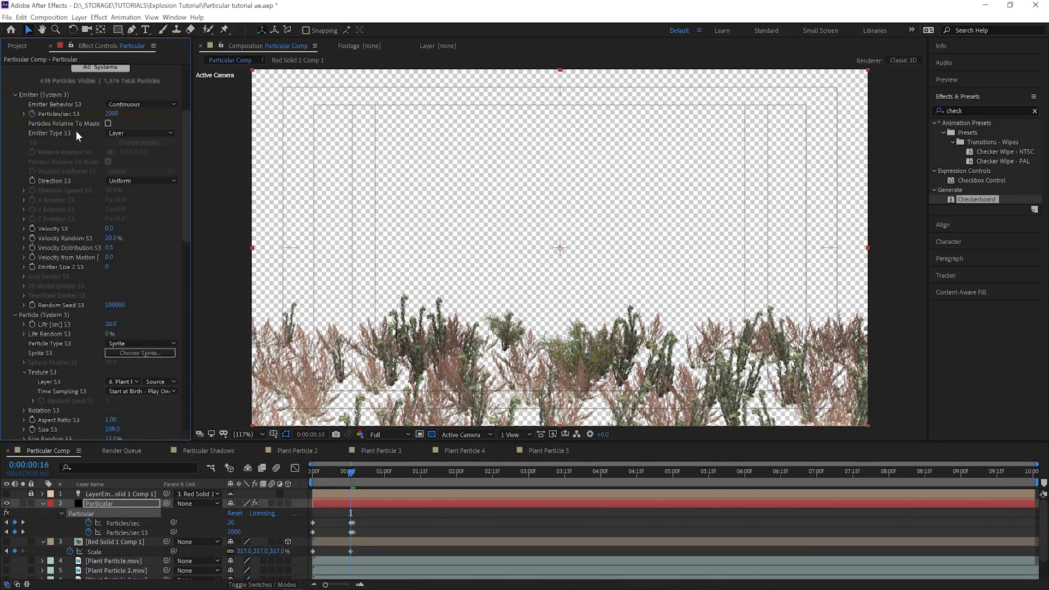
Set System 3's Particles/sec to 300 at 0:00:00:16 and its particle size to 120
key("Return")
scroll(144, 350, "down", 3)
left_click(113, 354)
type("120")
key("Return")
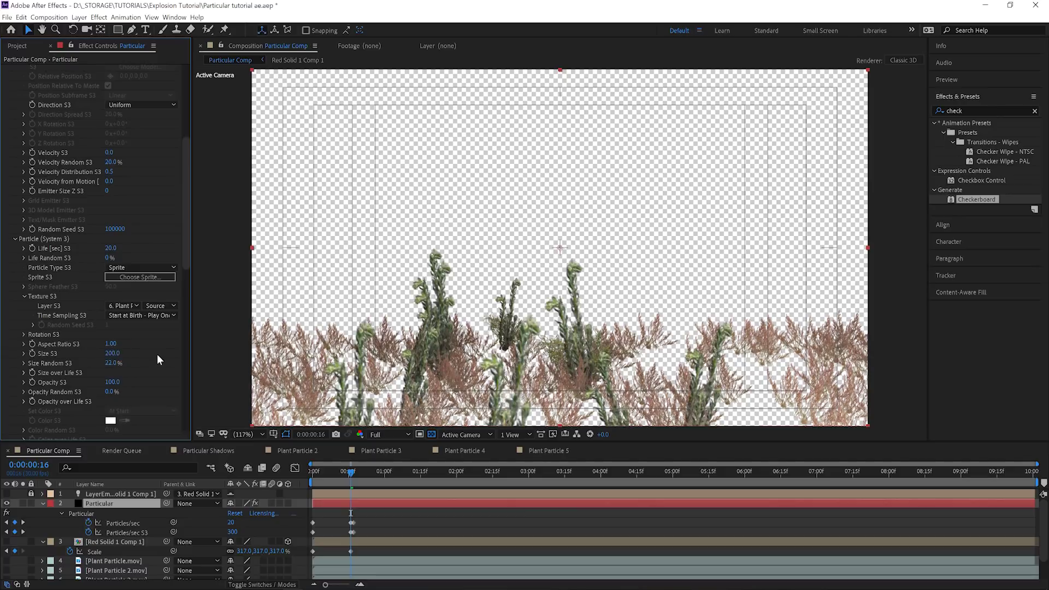
Use Plant Particle 4.mov as System 4's texture layer and set its Particles/sec to 20000
scroll(151, 359, "up", 8)
left_click(60, 181)
scroll(132, 381, "down", 5)
scroll(133, 381, "up", 1)
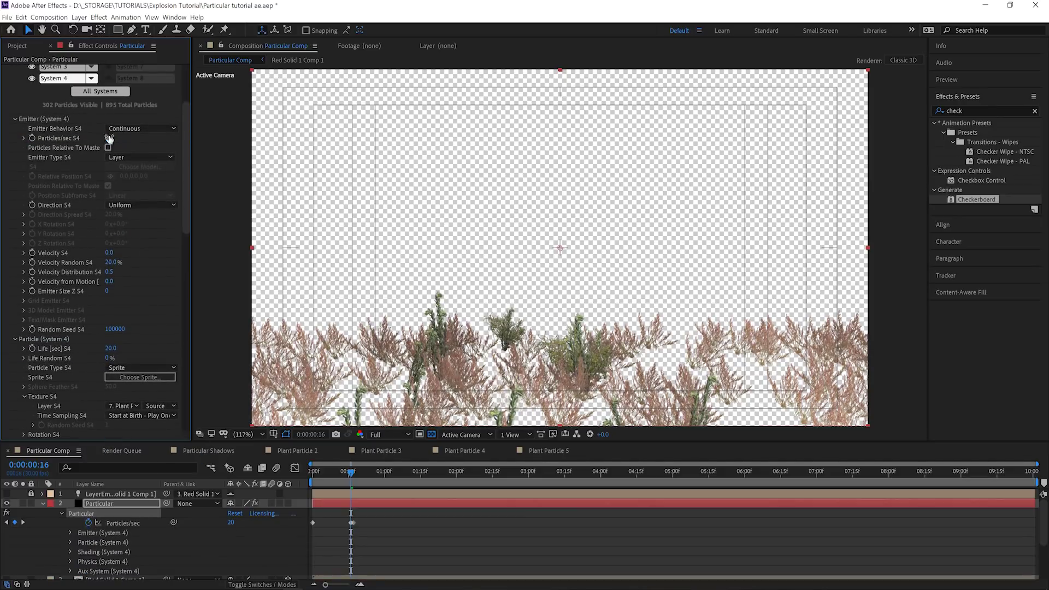
key("Return")
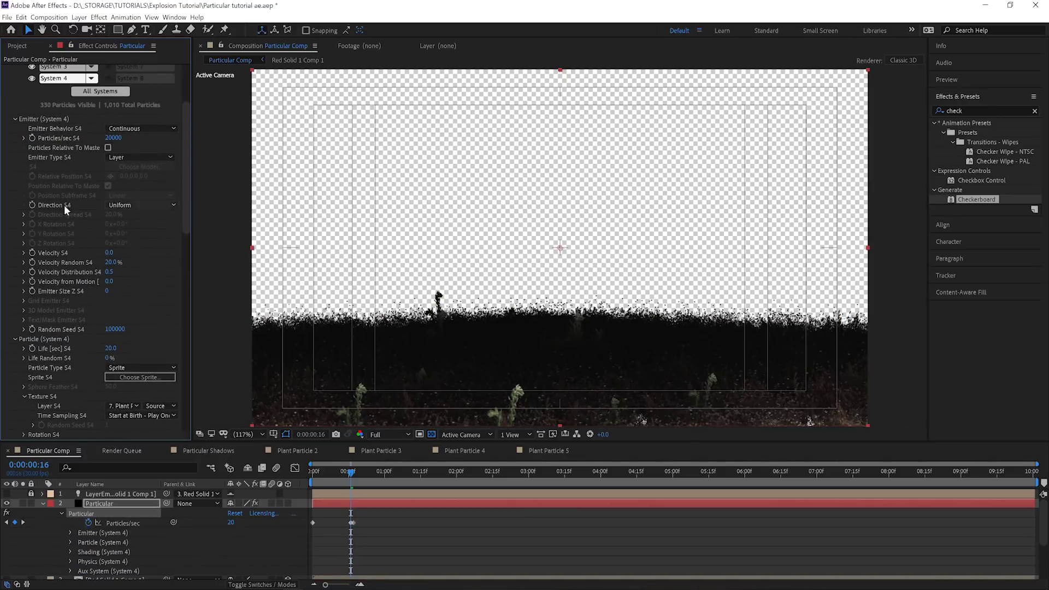
scroll(64, 205, "down", 6)
scroll(60, 246, "up", 7)
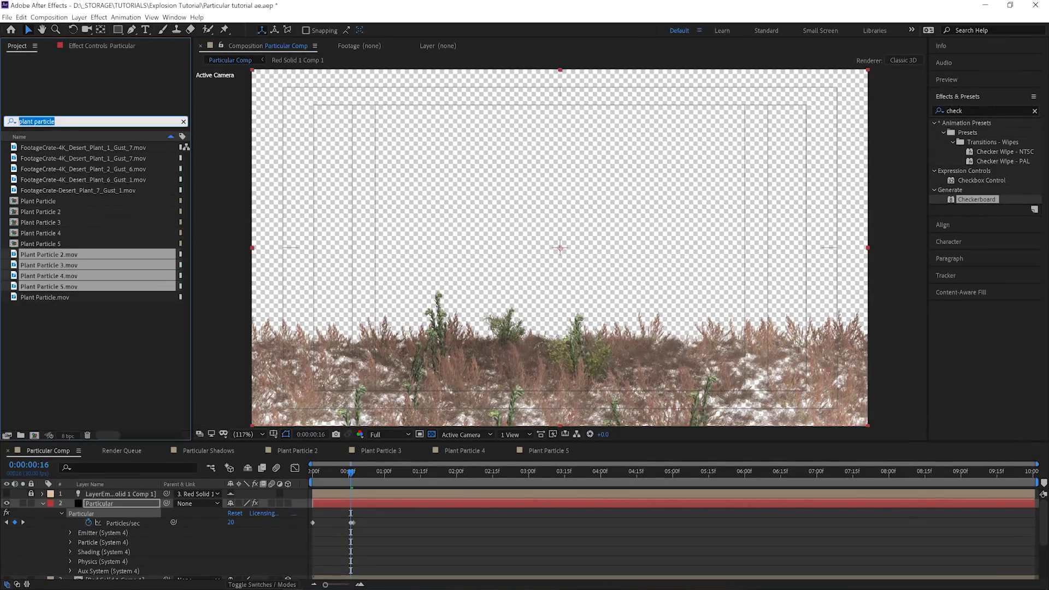
Duplicate Particular Comp as Particular Comp 2 and open the copy with its composition settings
type("Part")
double_click(56, 157)
left_click(49, 17)
left_click(55, 41)
left_click(231, 133)
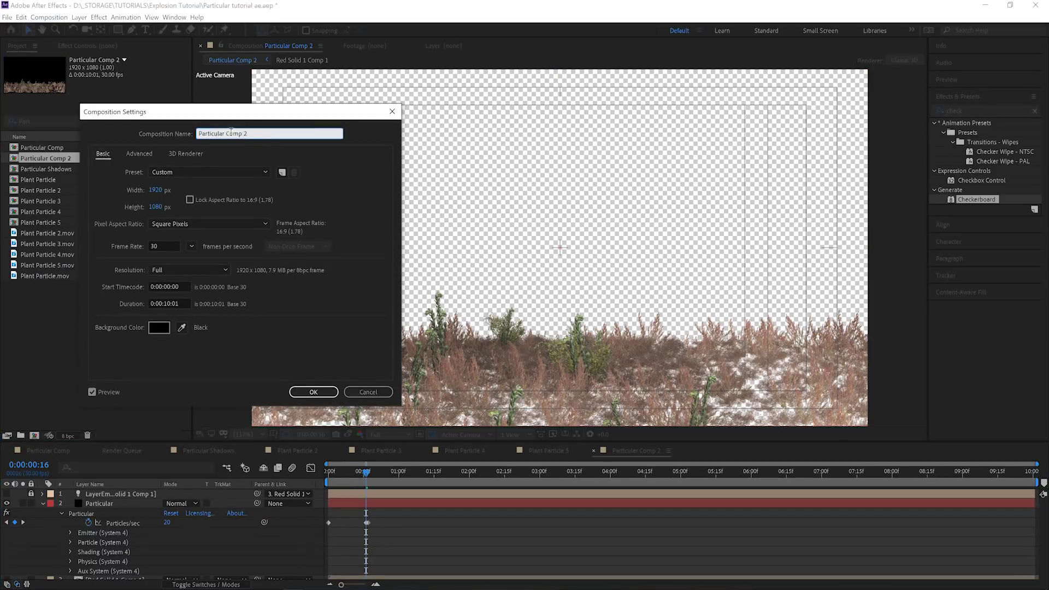
key("Return")
left_click(43, 503)
left_click(115, 514)
key("r")
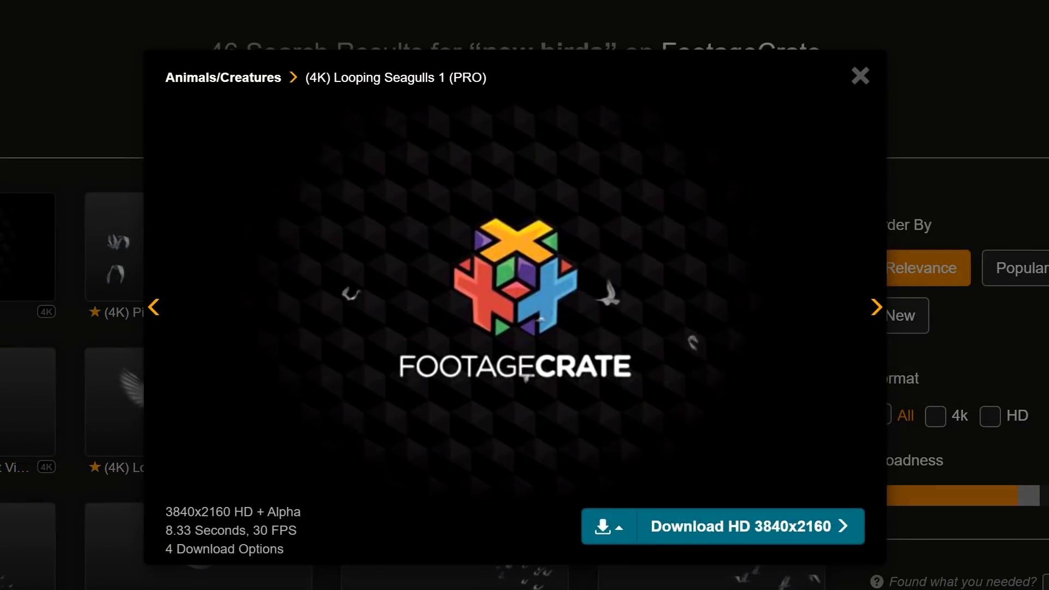
Close the Looping Seagulls preview on FootageCrate and look through the Crate's Camera Shake script page
key("Escape")
left_click(229, 266)
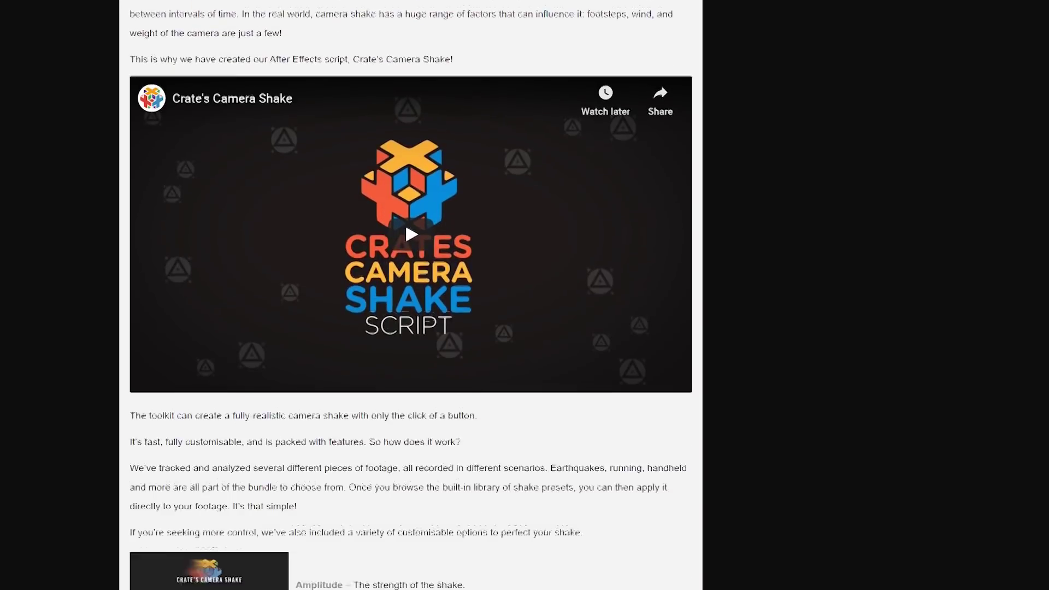
scroll(411, 295, "down", 7)
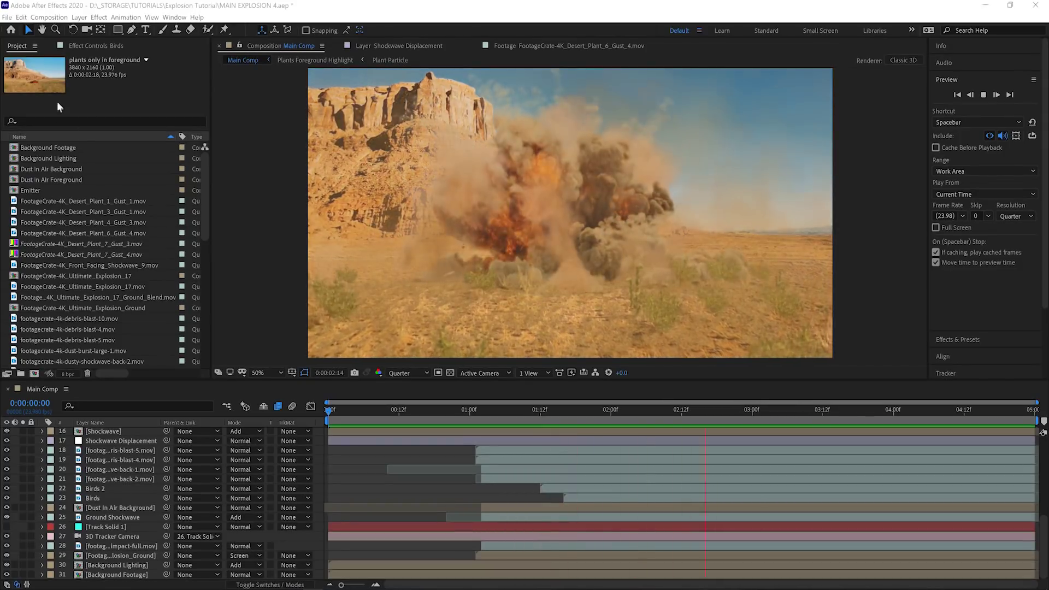
In the MAIN EXPLOSION 4 project, find Main Comp and nest it in a new composition
type("main")
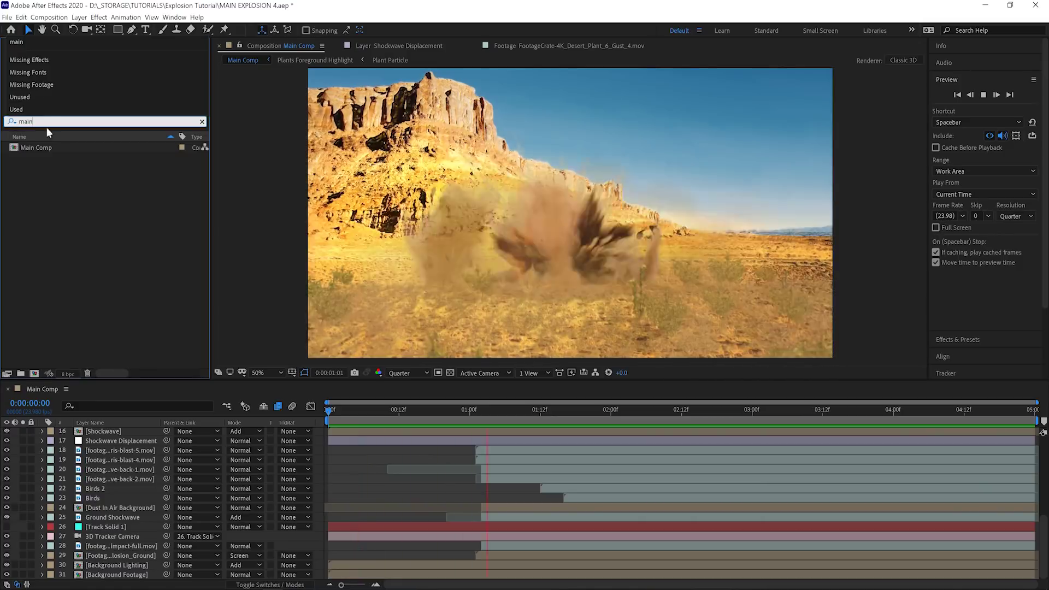
left_click(49, 148)
left_click_drag(49, 147, 34, 373)
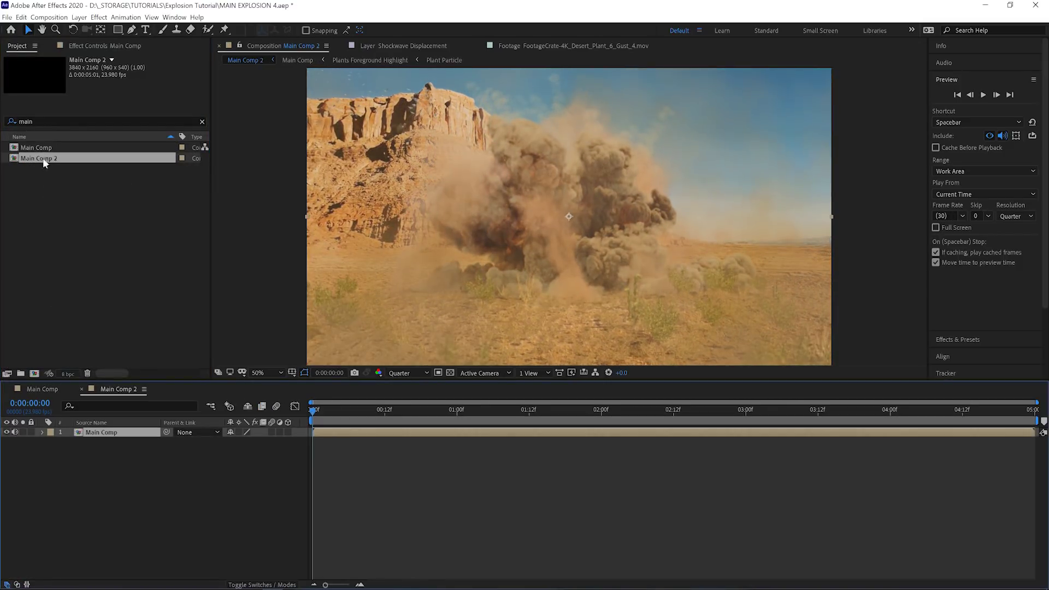
left_click_drag(432, 381, 264, 475)
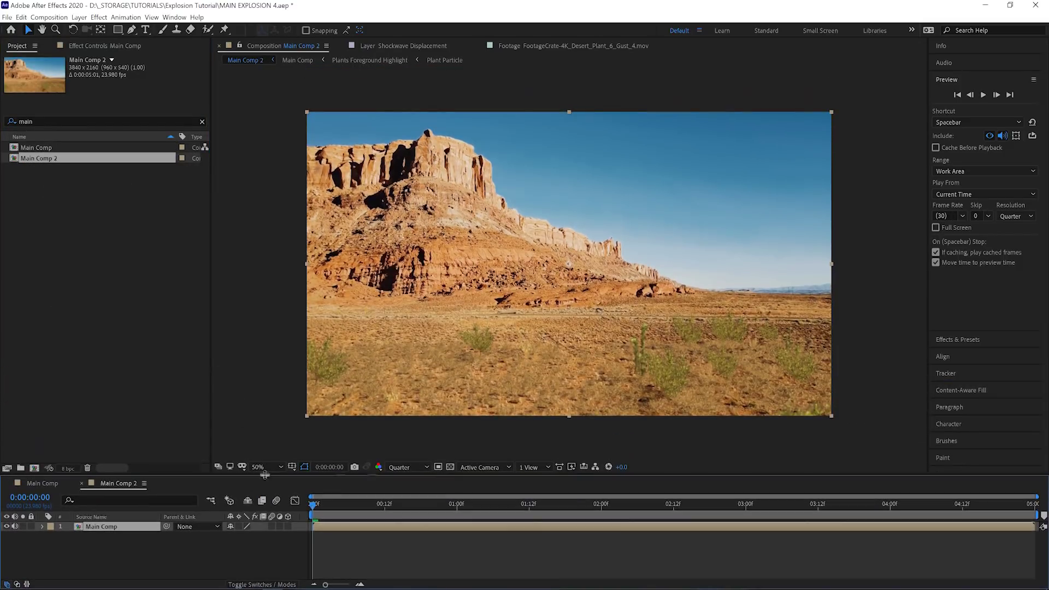
Run the Crate's Camera Shake script for the nested Main Comp layer and set the current time to 0:00:02:14
left_click(7, 17)
mouse_move(58, 268)
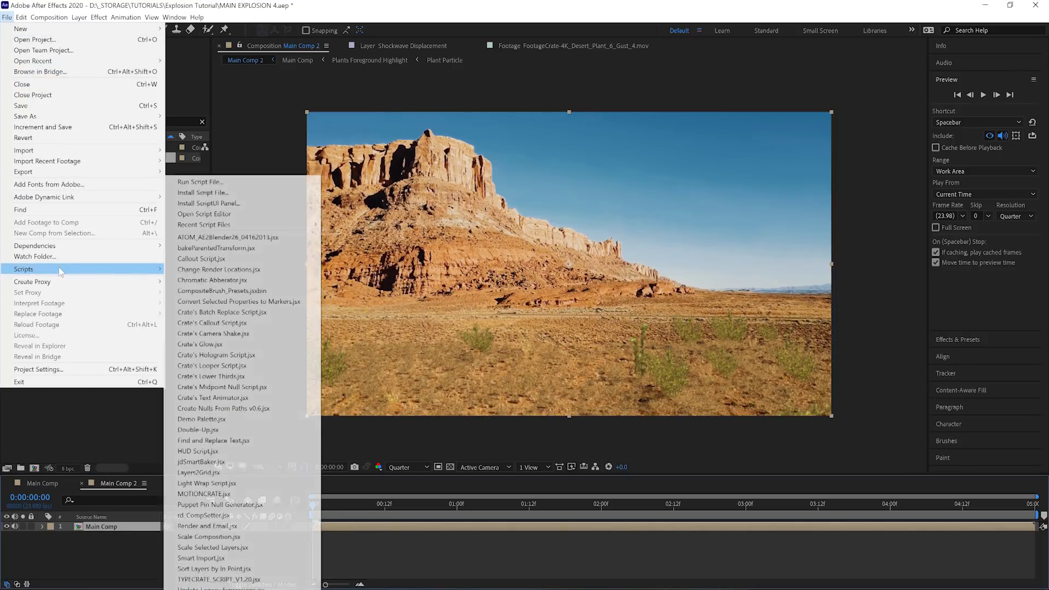
left_click(256, 334)
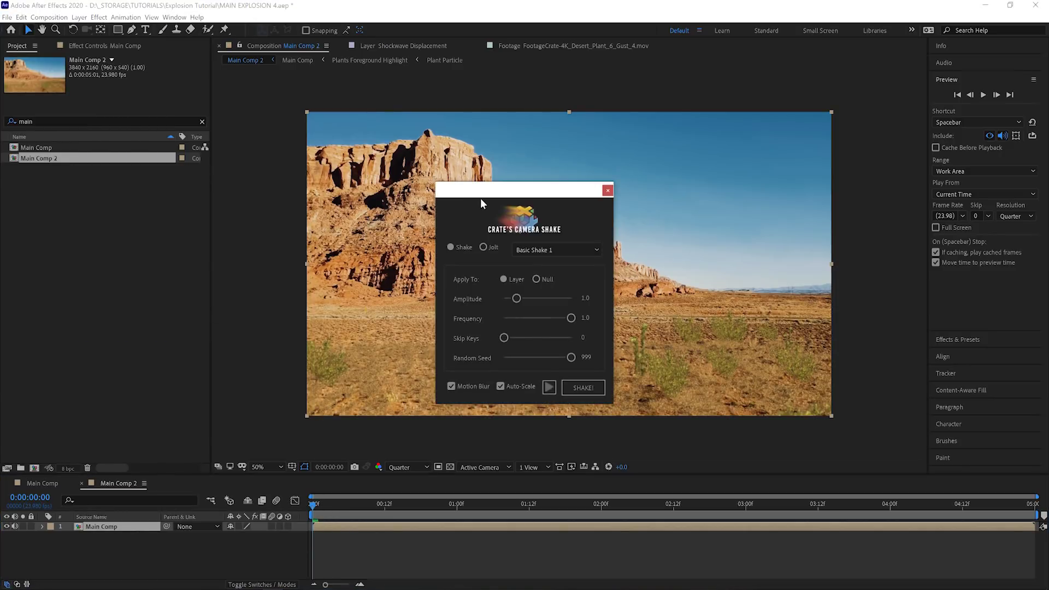
left_click_drag(508, 199, 190, 234)
left_click_drag(314, 504, 686, 518)
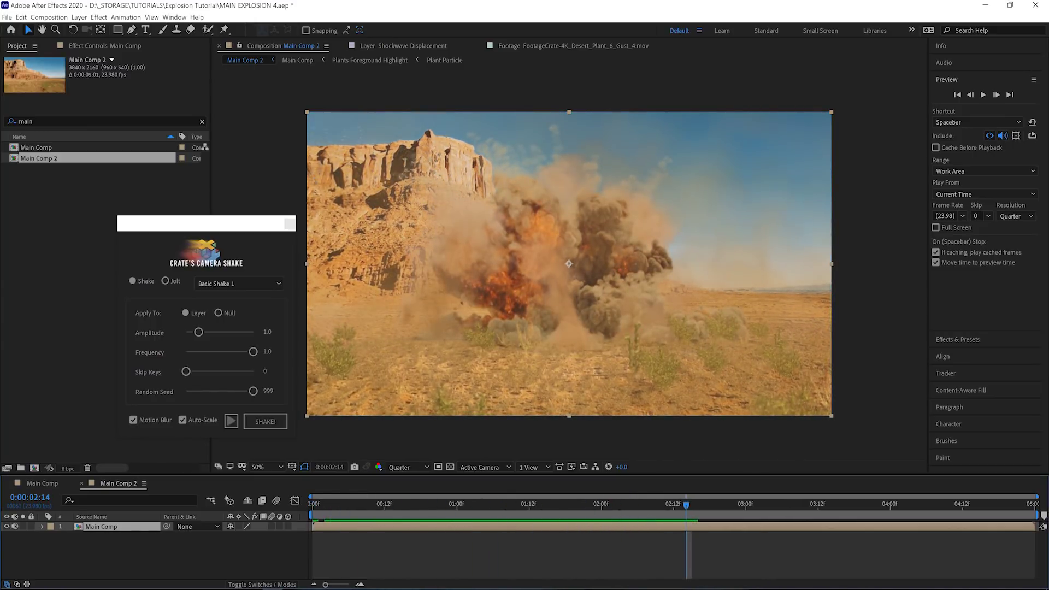
left_click_drag(228, 232, 499, 203)
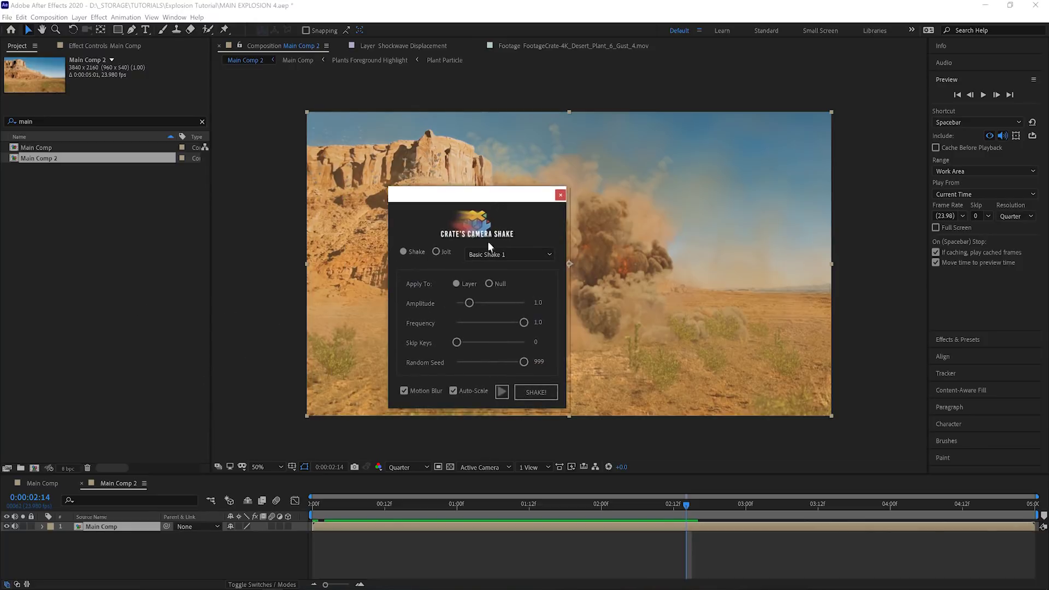
Apply the Jolt 1 camera shake preset to the Main Comp layer
left_click(439, 251)
left_click(484, 253)
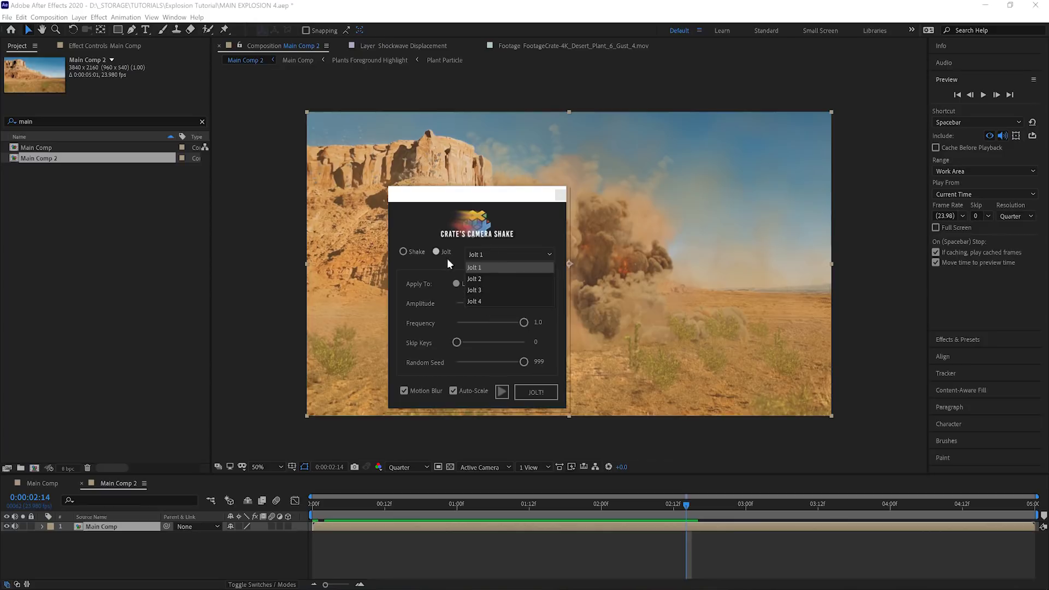
left_click(536, 393)
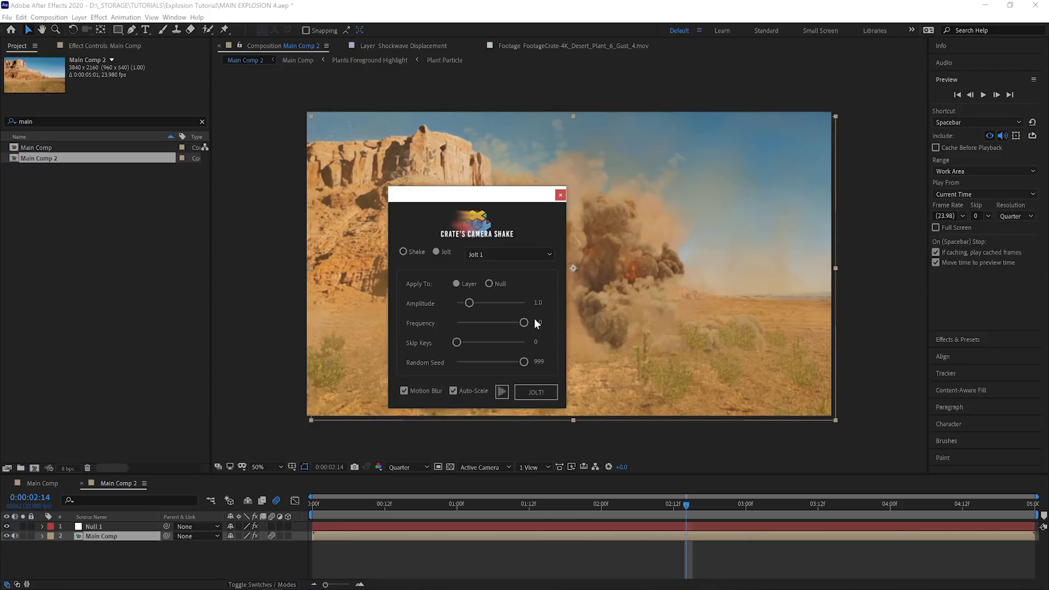
Reveal the Main Comp layer's animated properties and select all its jolt Position keyframes
left_click_drag(446, 198, 74, 195)
left_click(393, 534)
key("u")
left_click_drag(668, 560, 811, 546)
left_click(188, 192)
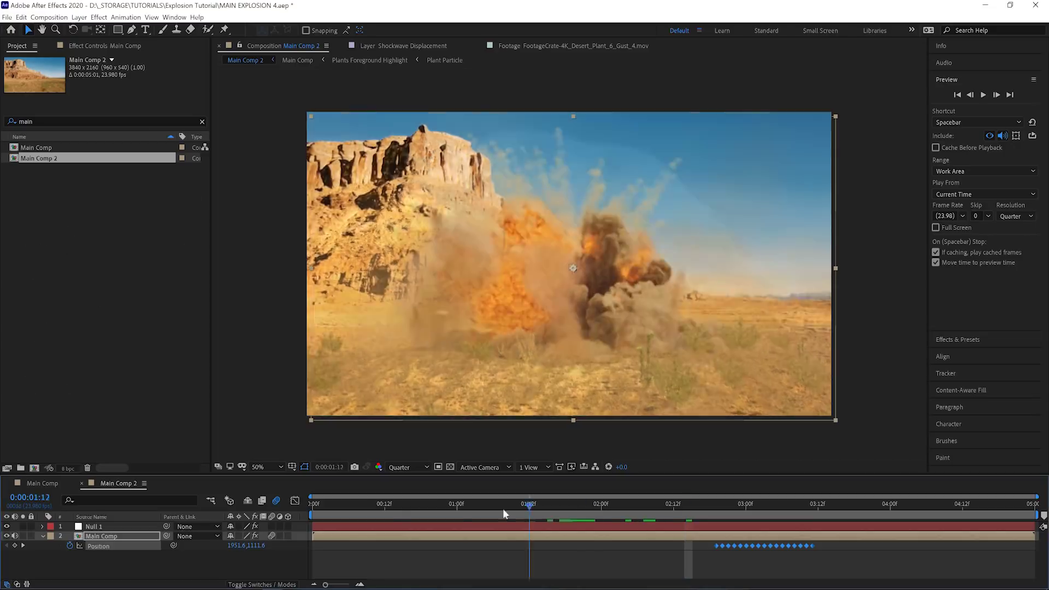
Create a black solid as the topmost layer of Main Comp 2 and trim it to a brief flash at 0:00:01:01
left_click_drag(526, 504, 464, 504)
left_click(78, 17)
mouse_move(92, 28)
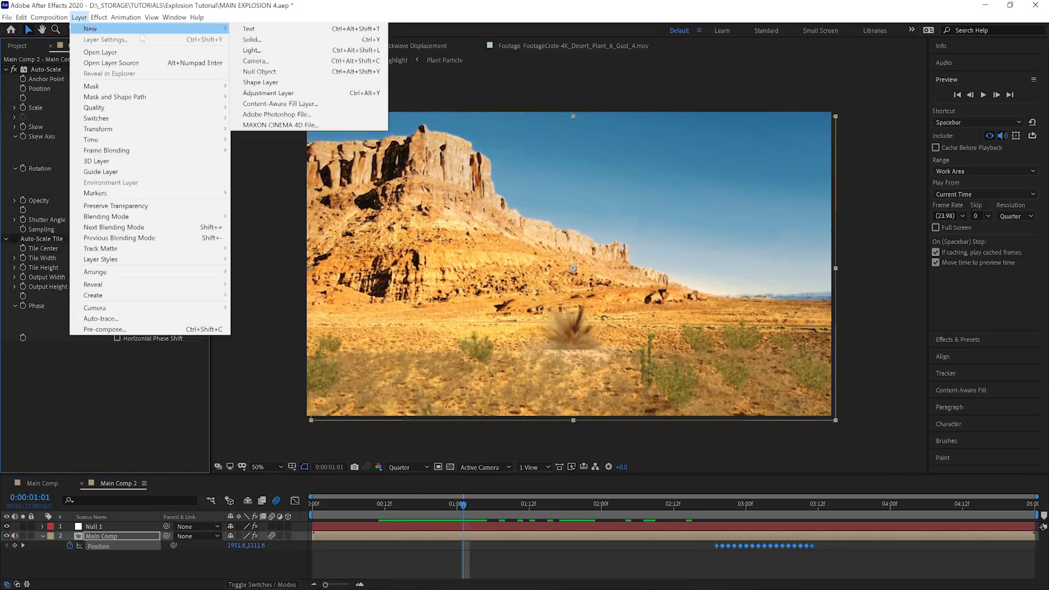
left_click(257, 41)
left_click(125, 194)
left_click(221, 347)
left_click(311, 206)
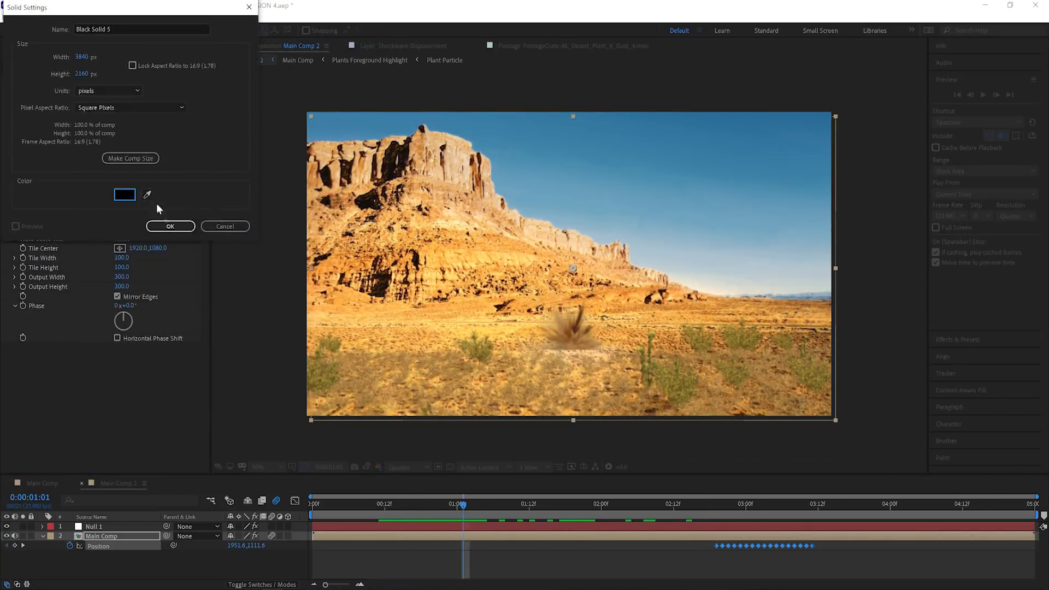
left_click(170, 225)
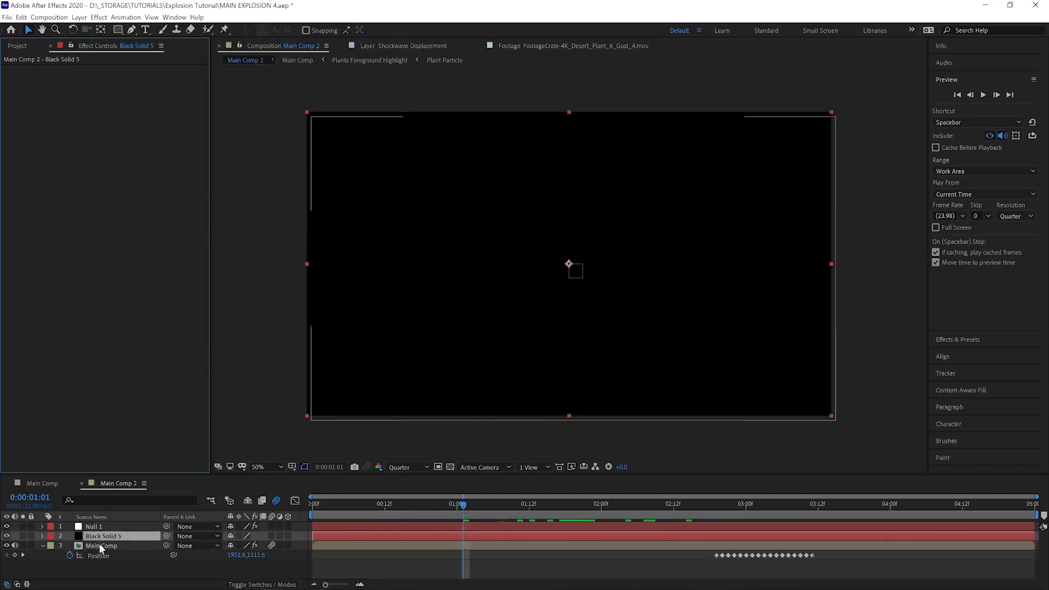
key("ctrl+5")
Apply the Knoll Light Factory effect to the black solid and set its blending mode to Add
left_click(970, 109)
type("knoll")
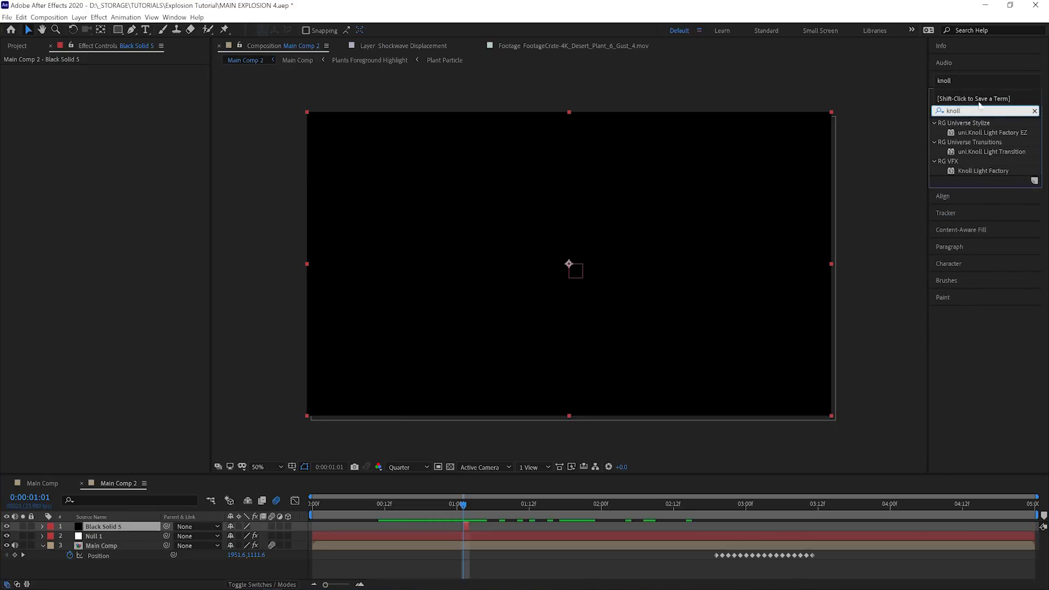
left_click_drag(467, 532, 467, 531)
left_click(262, 584)
left_click(245, 526)
left_click(257, 207)
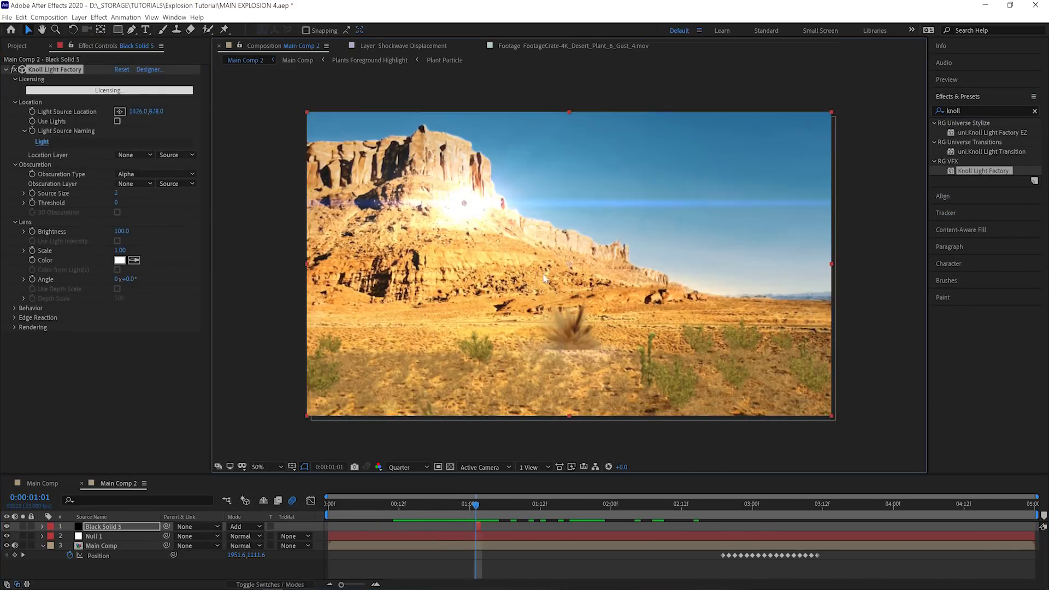
Place the flare's light source on the blast's base at about 1954, 1630 and choose a different flare preset in the Lens Designer
left_click_drag(464, 203, 574, 343)
left_click(149, 70)
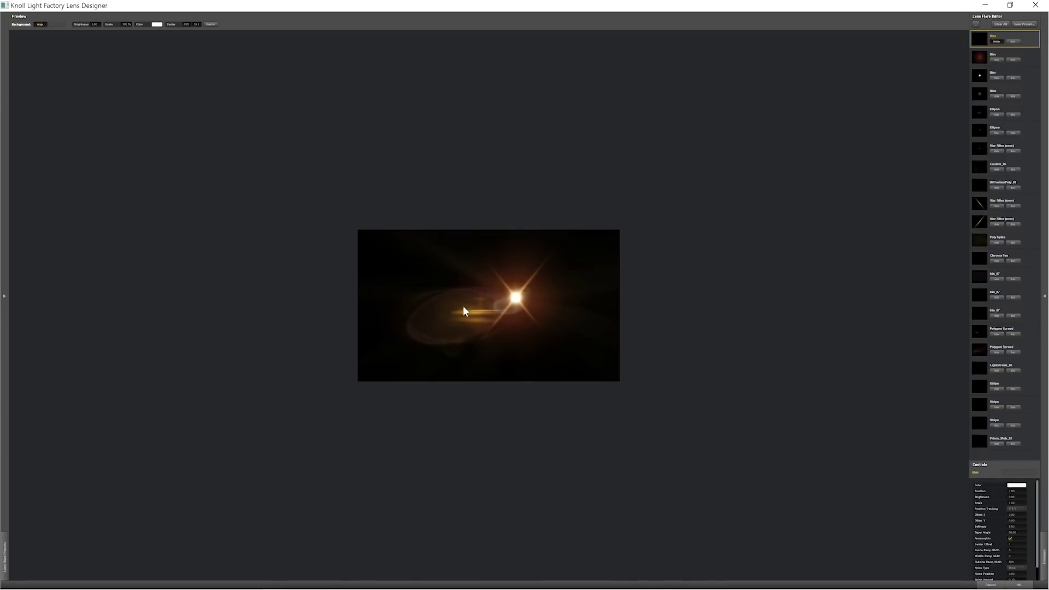
mouse_move(6, 107)
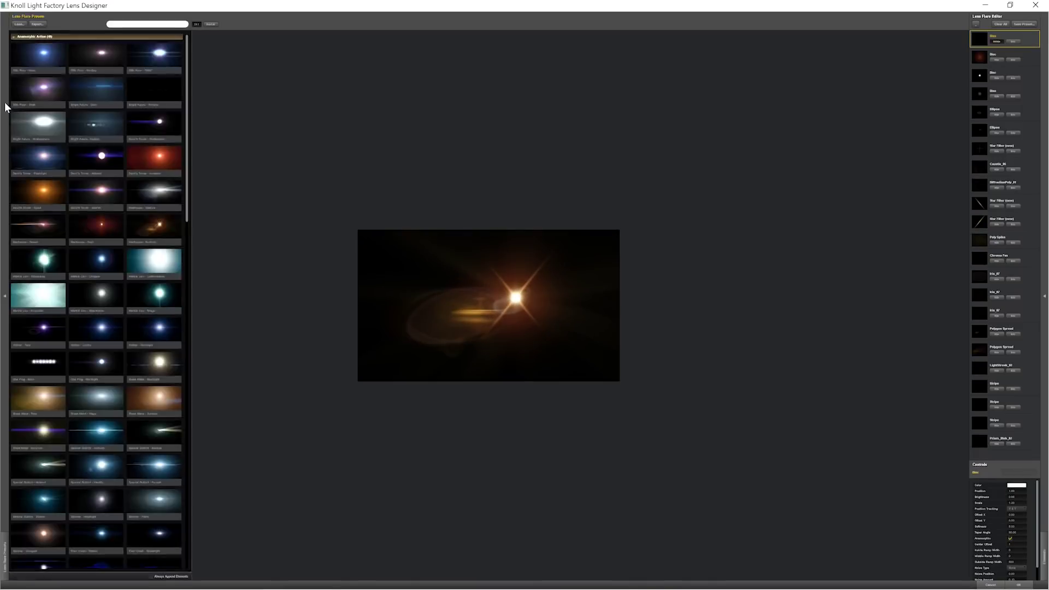
left_click(143, 309)
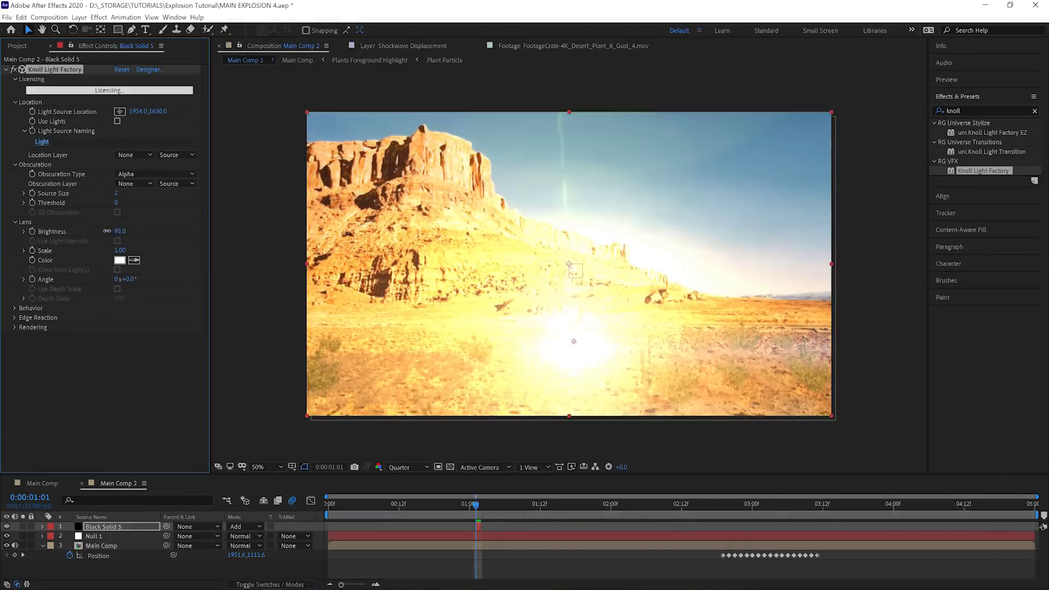